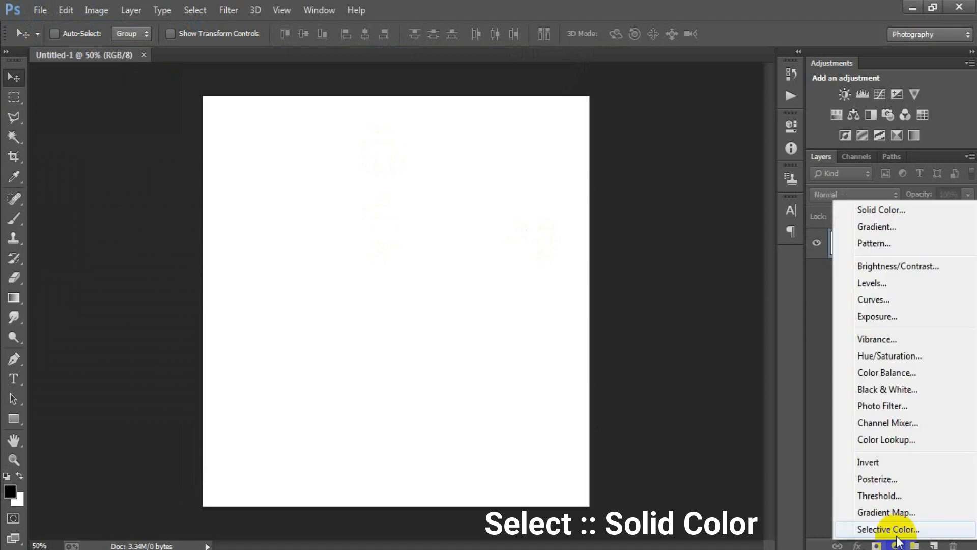
Add a Solid Color fill layer above the Background with the colour 2D5601.
left_click(888, 212)
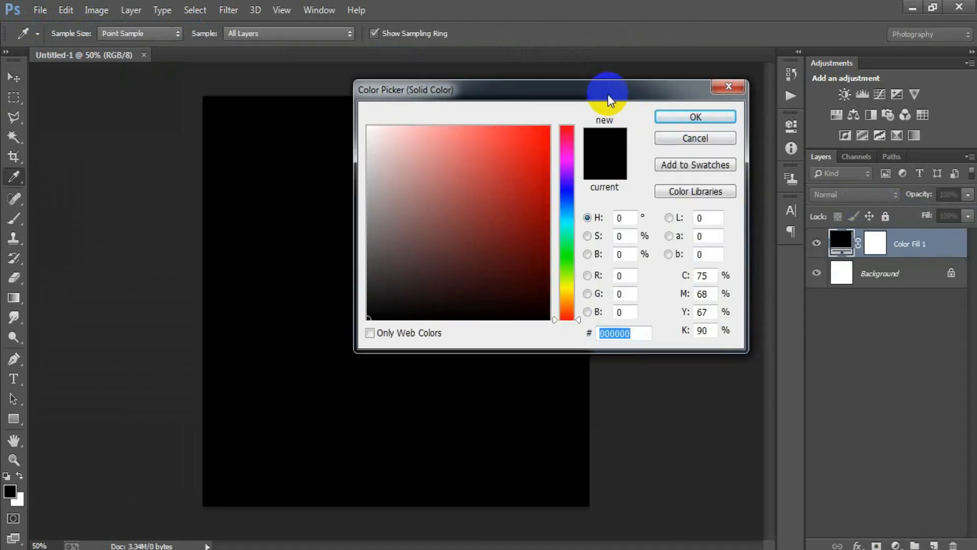
double_click(631, 333)
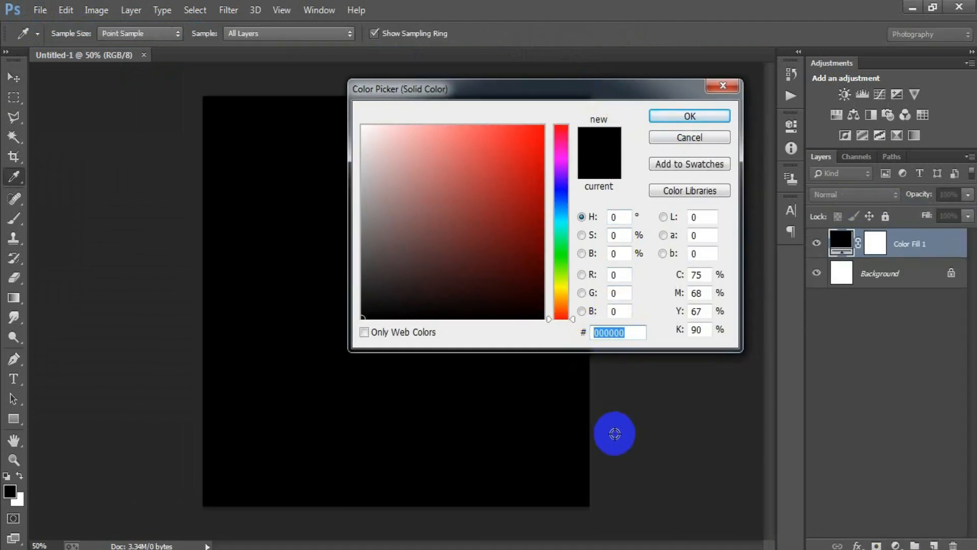
type("2D")
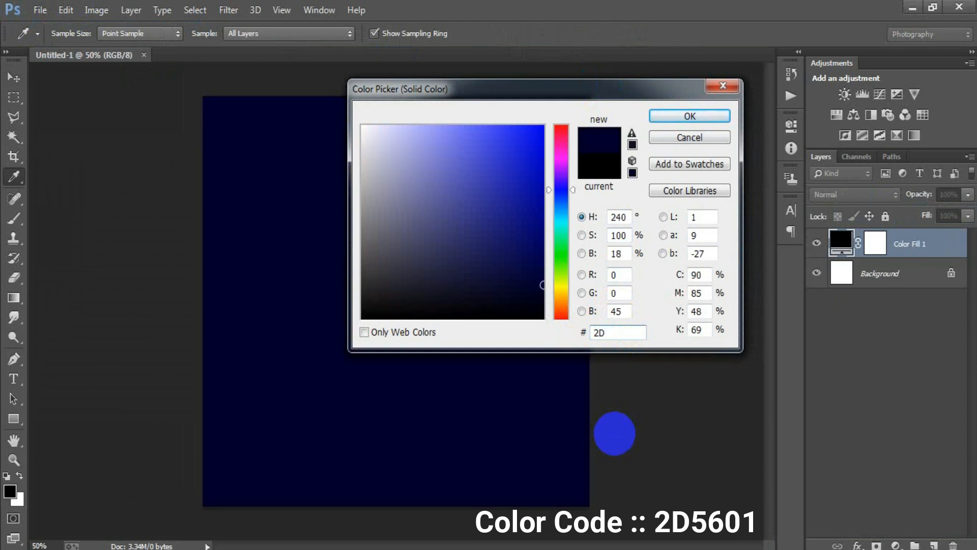
type("5601")
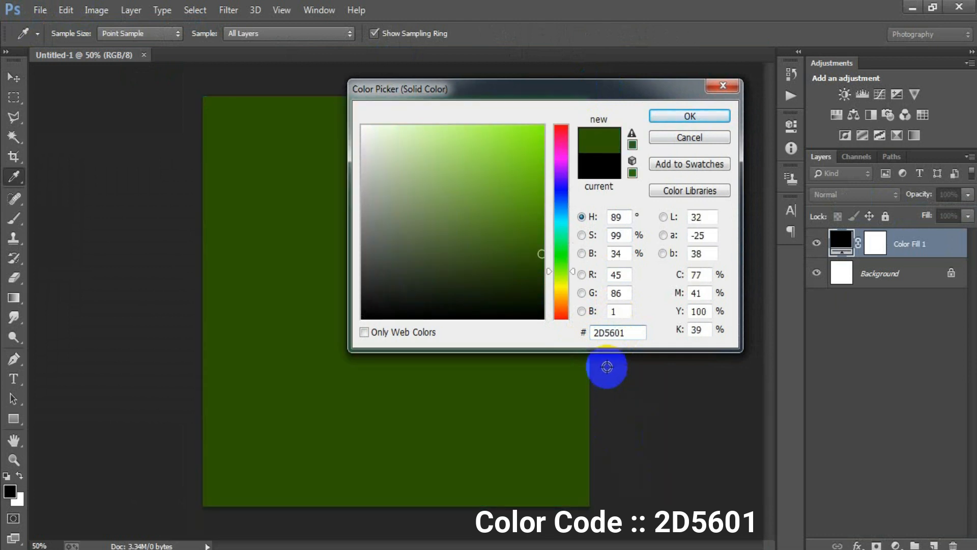
left_click(679, 117)
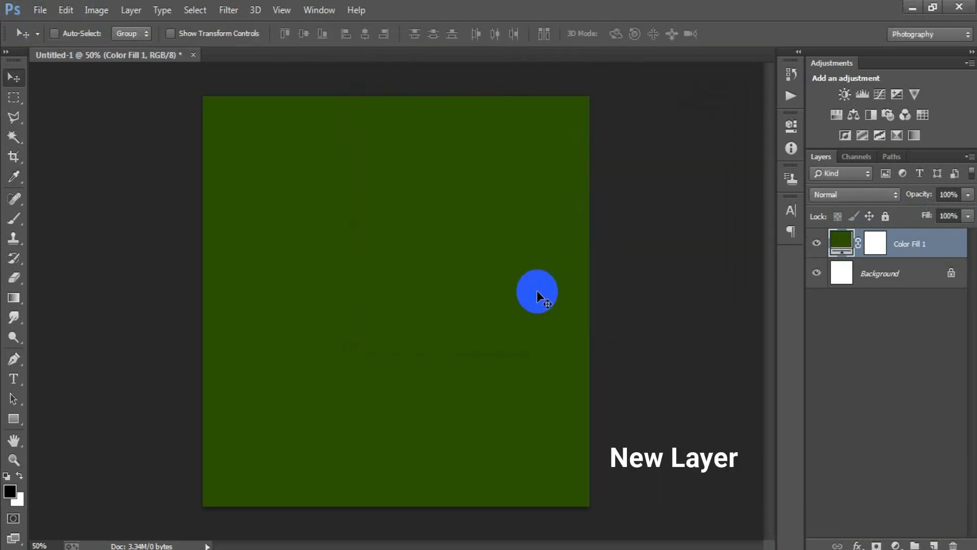
Create a new layer and draw a flat black ellipse about 1054 by 98 px across the lower part of the canvas.
left_click(934, 545)
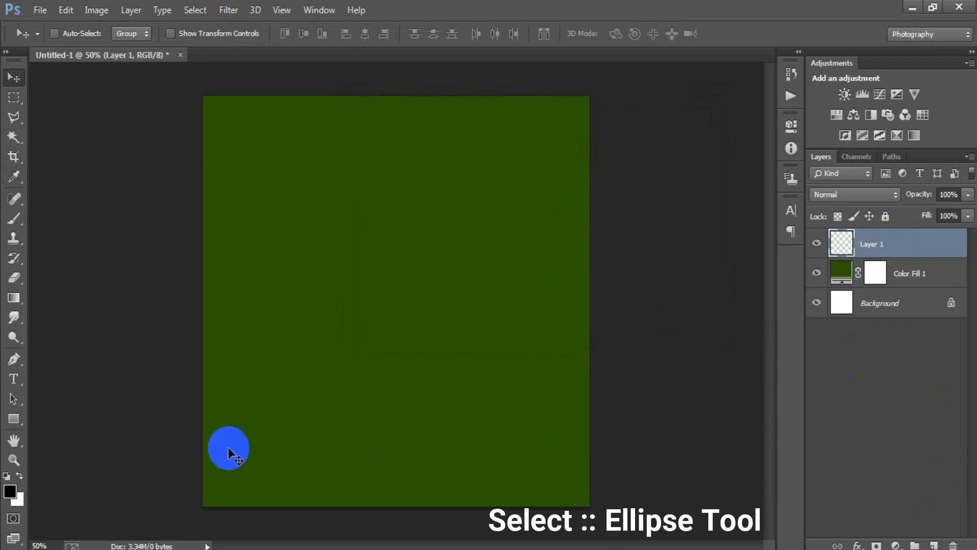
left_click(21, 421)
right_click(28, 421)
left_click(54, 448)
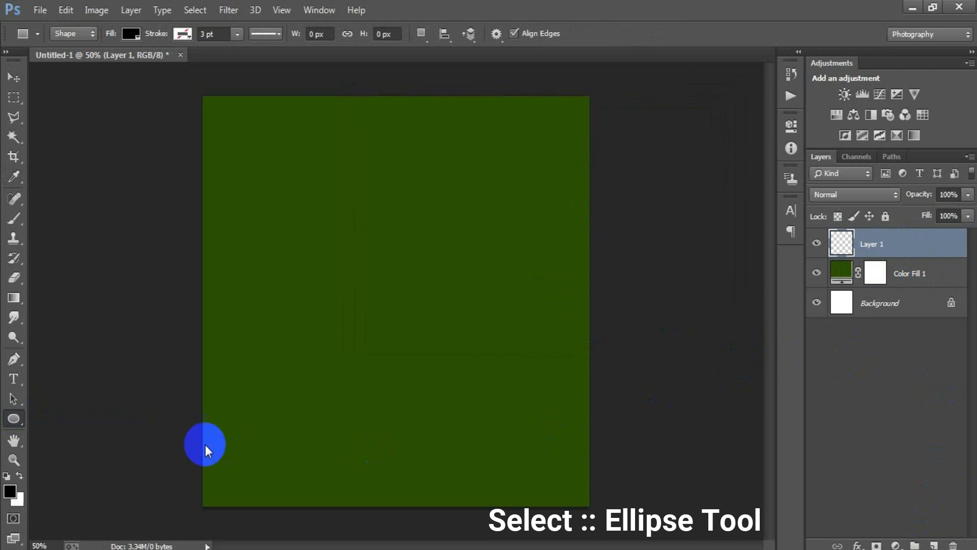
left_click_drag(213, 407, 589, 445)
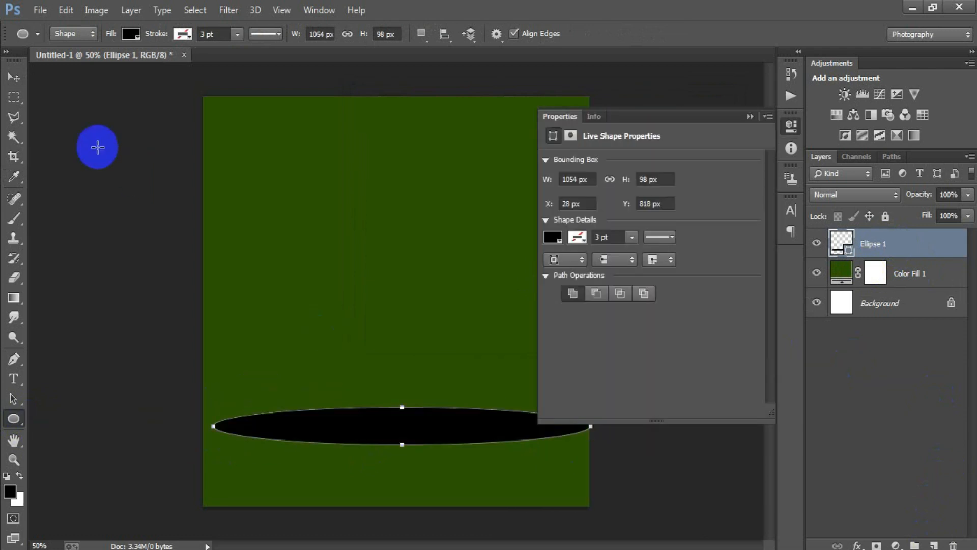
Stretch the ellipse to the full canvas width, make it slightly taller, and centre it horizontally against the Background.
left_click(14, 78)
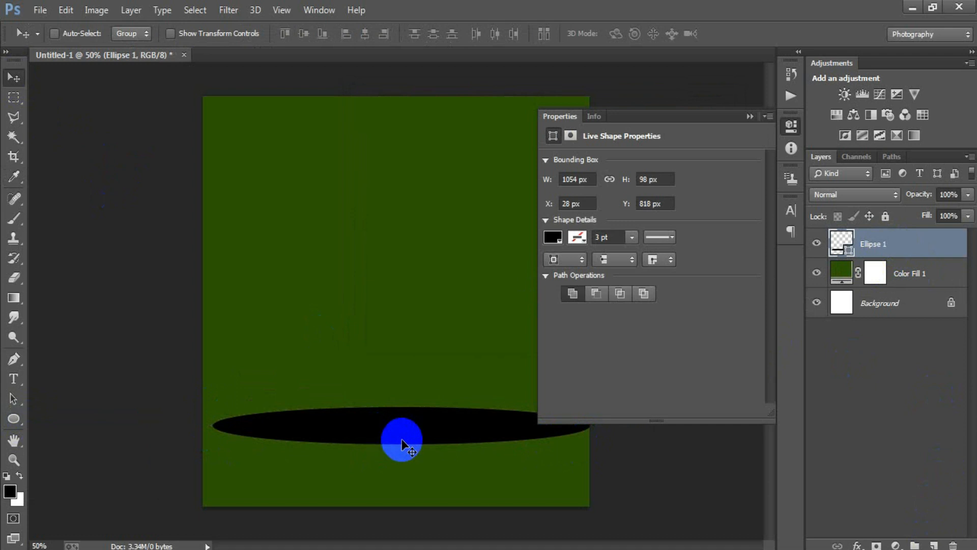
left_click(750, 116)
mouse_move(508, 421)
left_mouse_down()
mouse_move(499, 431)
mouse_move(507, 431)
left_mouse_up()
key("ctrl+t")
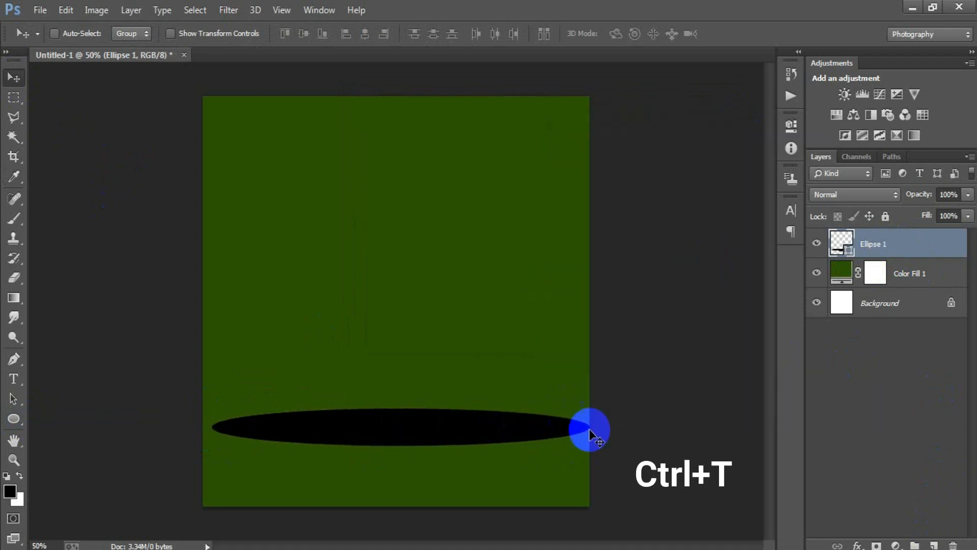
left_click_drag(402, 446, 401, 452)
left_click_drag(397, 405, 401, 403)
left_click_drag(213, 434, 205, 431)
left_click(557, 33)
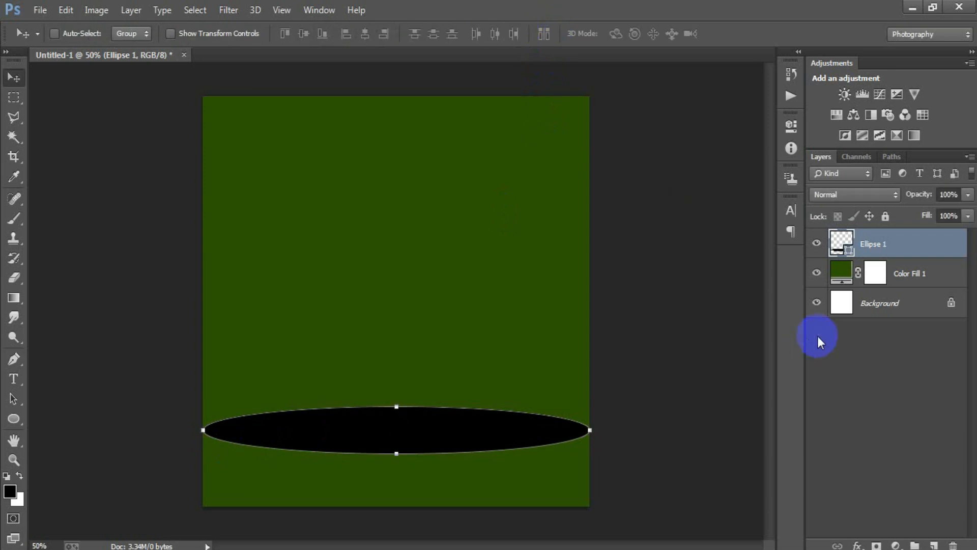
left_click(873, 305, "ctrl")
left_click(365, 34)
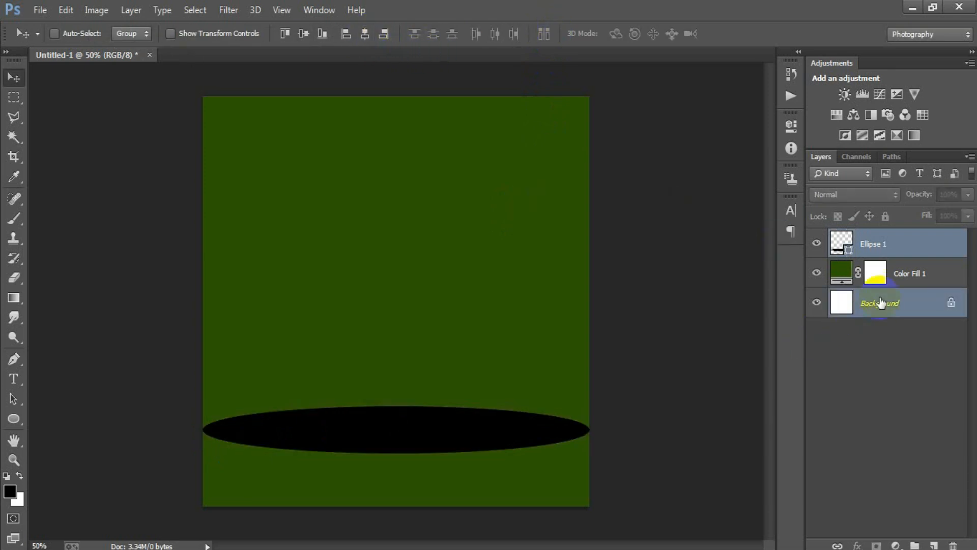
Change the Ellipse 1 fill colour to 6BCE01 and compare the canvas with the layer hidden and shown.
left_click(902, 245)
double_click(843, 242)
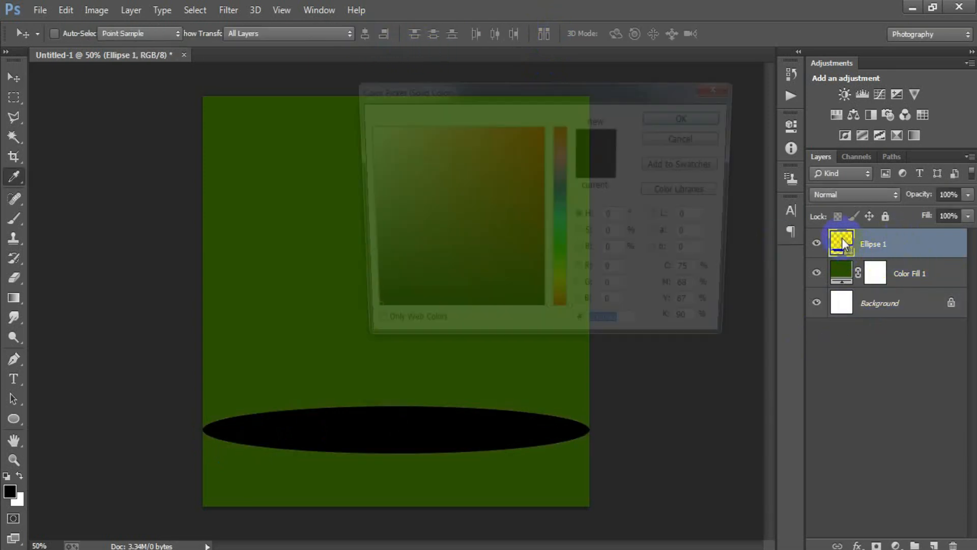
left_click_drag(644, 332, 614, 335)
double_click(637, 333)
type("6D")
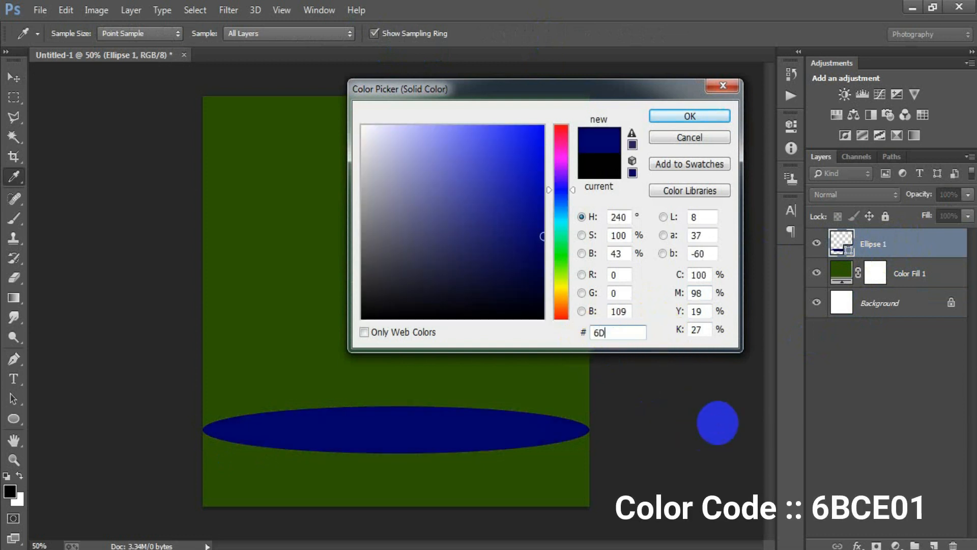
key("BackSpace")
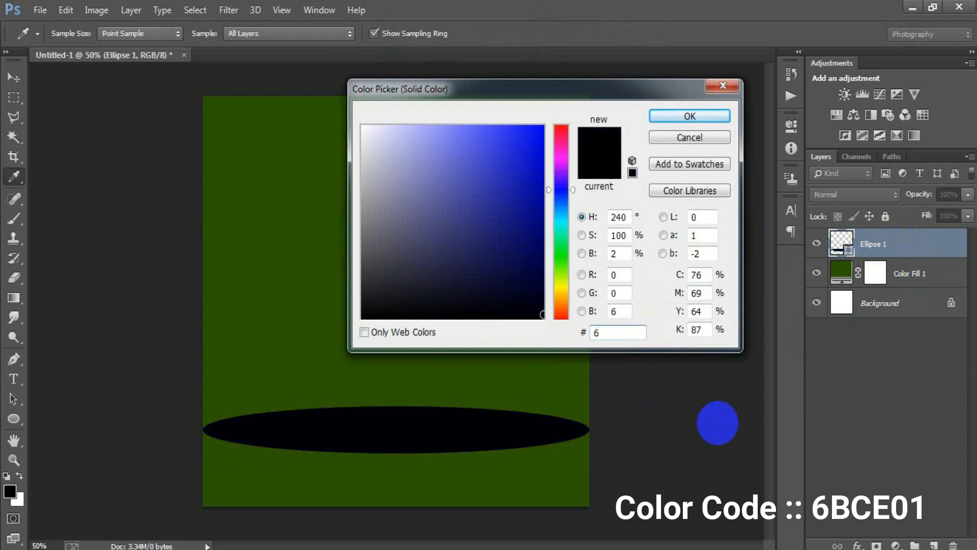
type("BCE01")
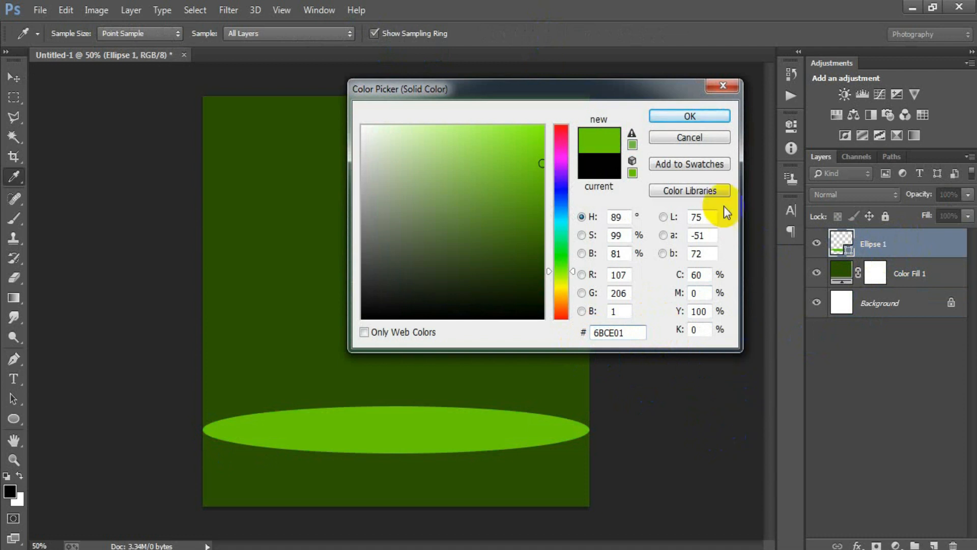
left_click(688, 118)
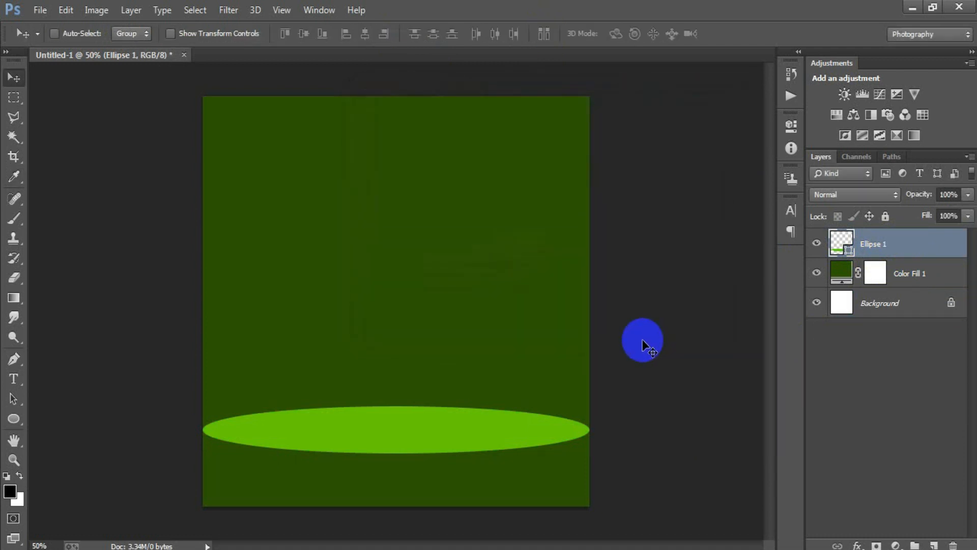
left_click(817, 243)
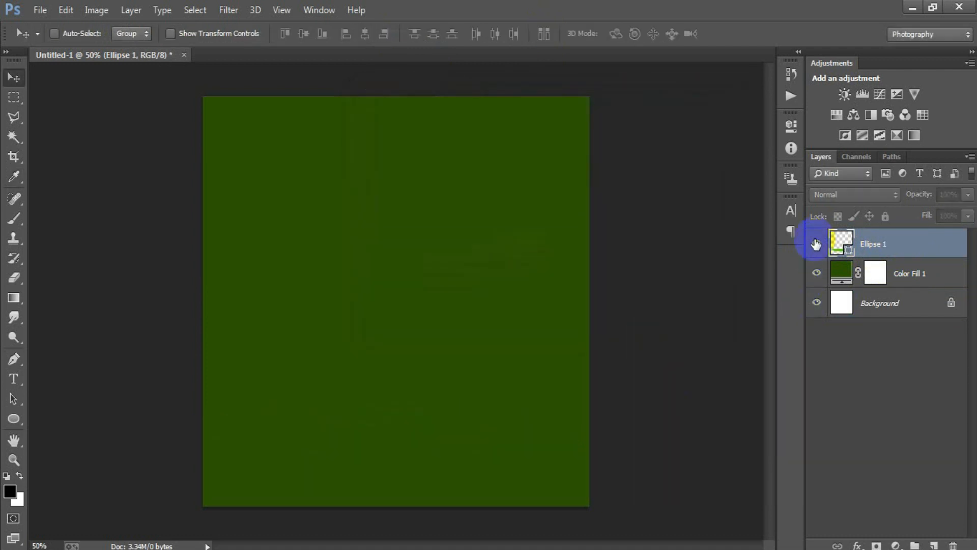
left_click(817, 243)
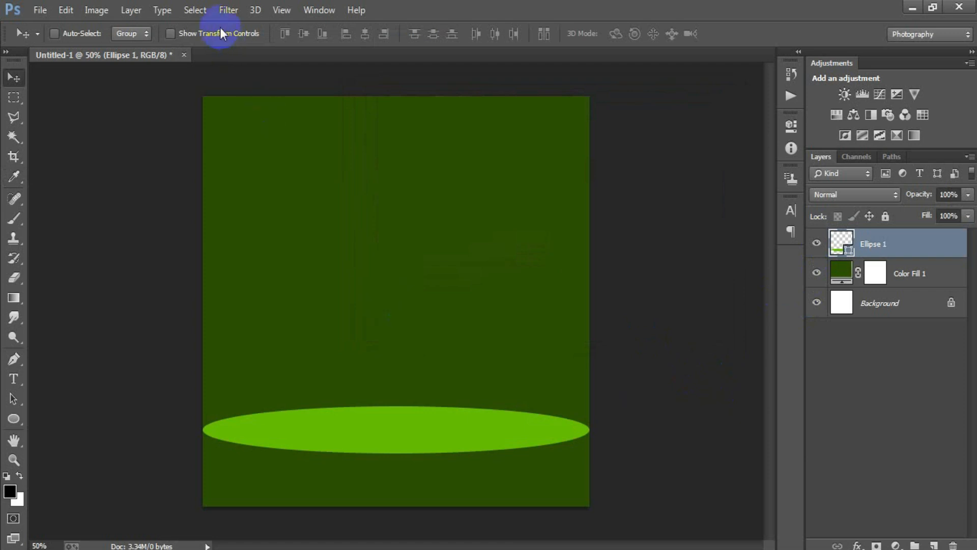
Convert Ellipse 1 to a smart object and apply a Motion Blur with angle 0° and distance 596 pixels.
right_click(883, 246)
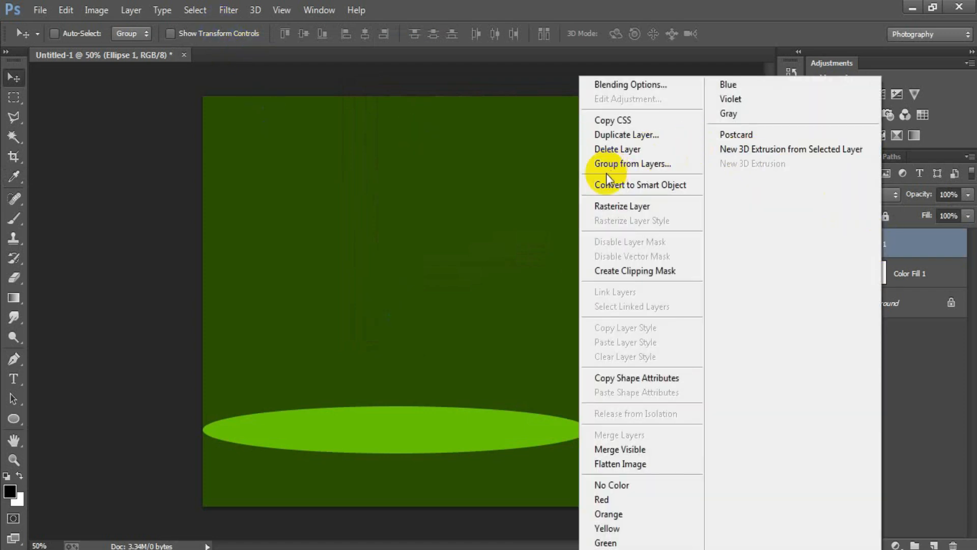
left_click(661, 185)
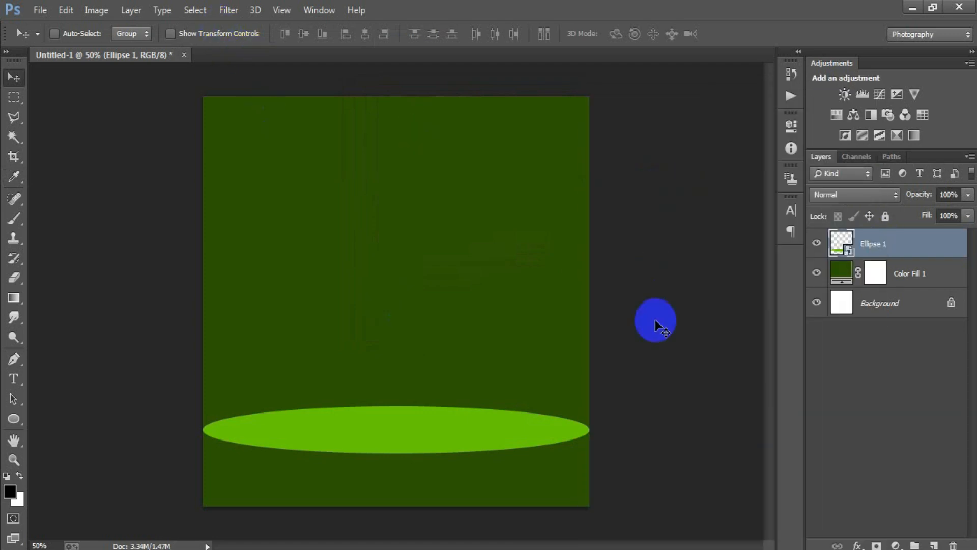
left_click(229, 12)
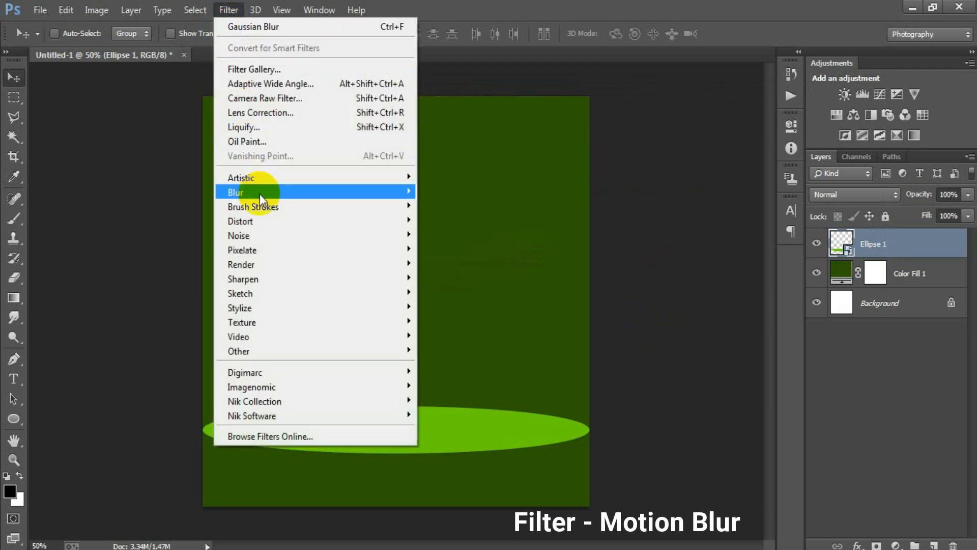
mouse_move(260, 194)
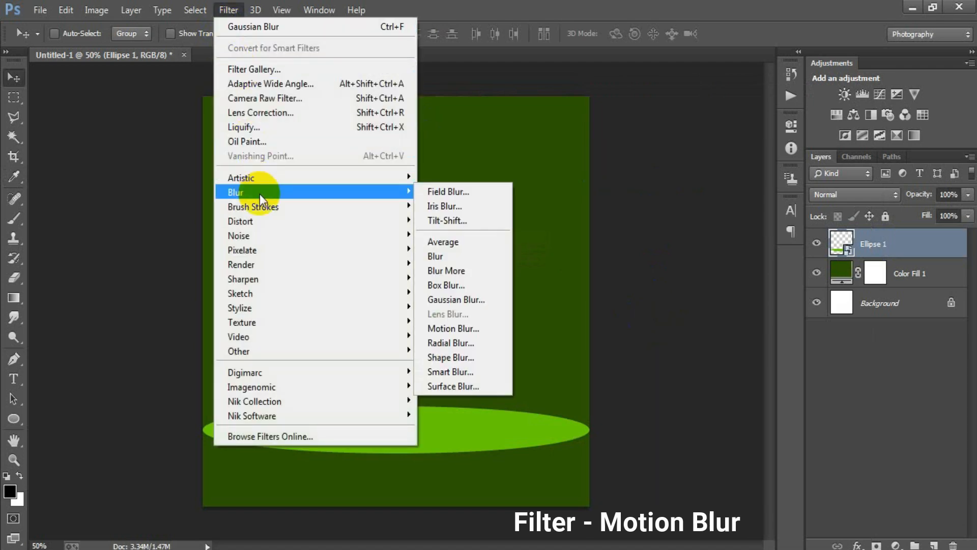
left_click(461, 327)
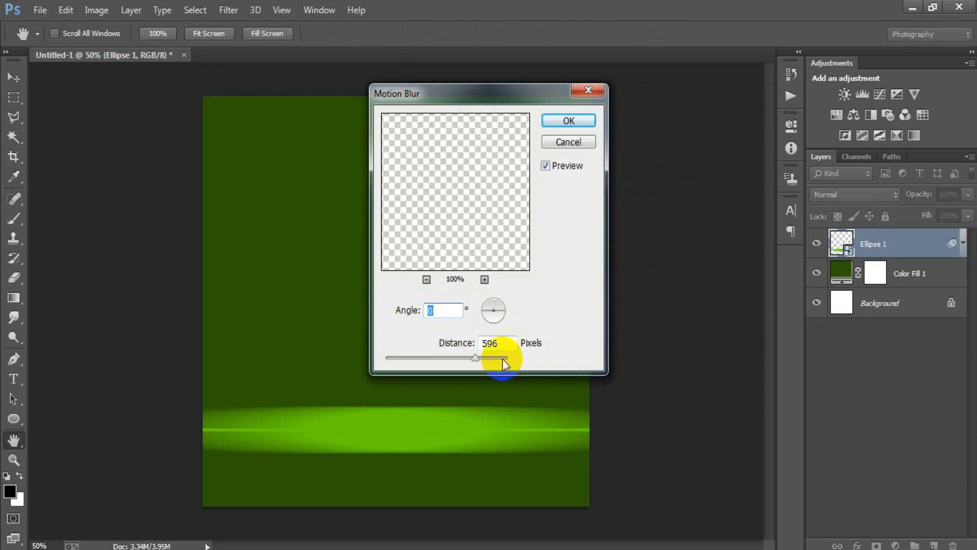
left_click_drag(505, 342, 462, 344)
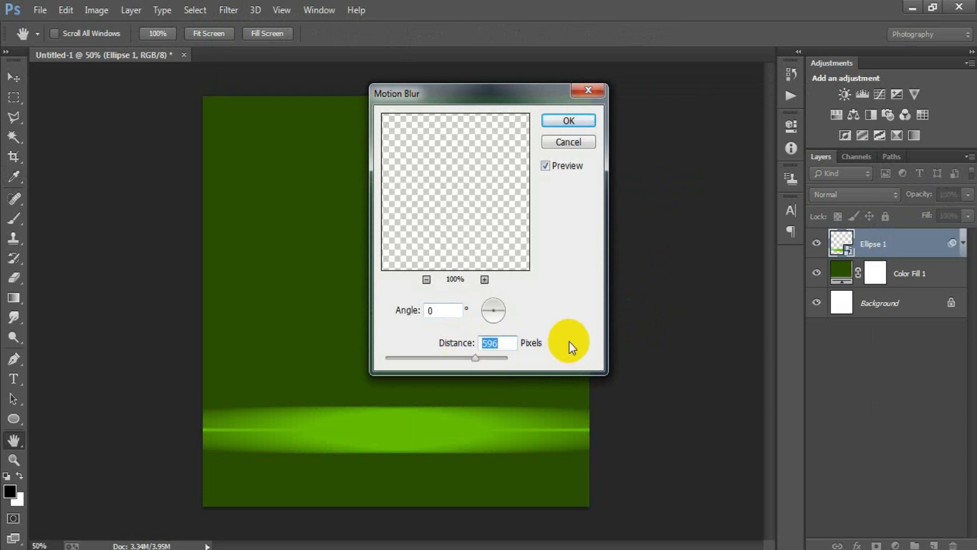
type("596")
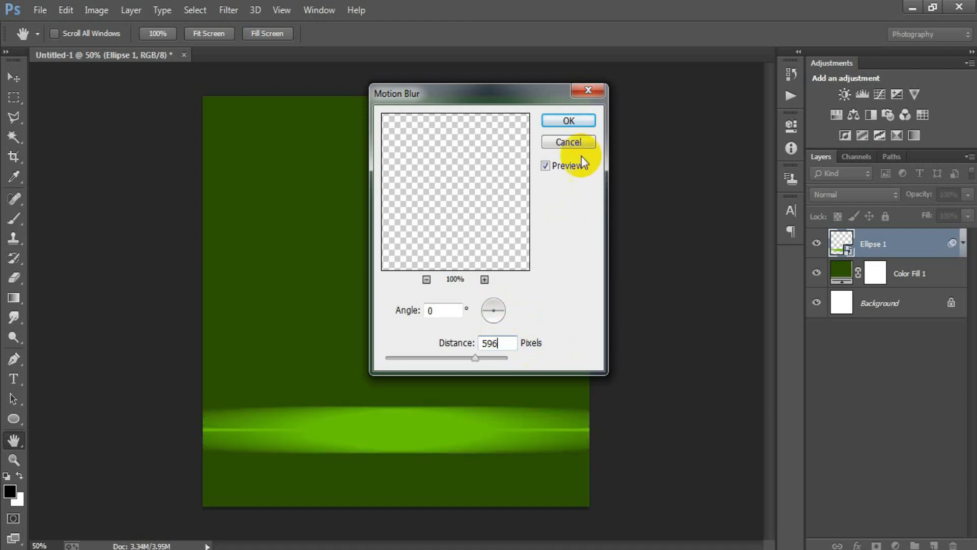
left_click(582, 120)
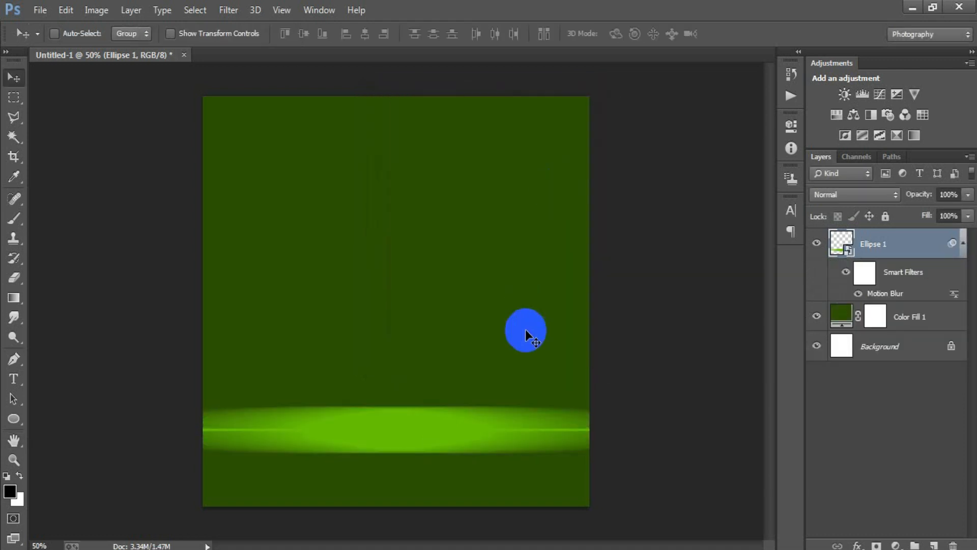
Apply a Gaussian Blur with a 45.6 pixel radius to the Ellipse 1 smart object.
left_click(227, 10)
mouse_move(270, 194)
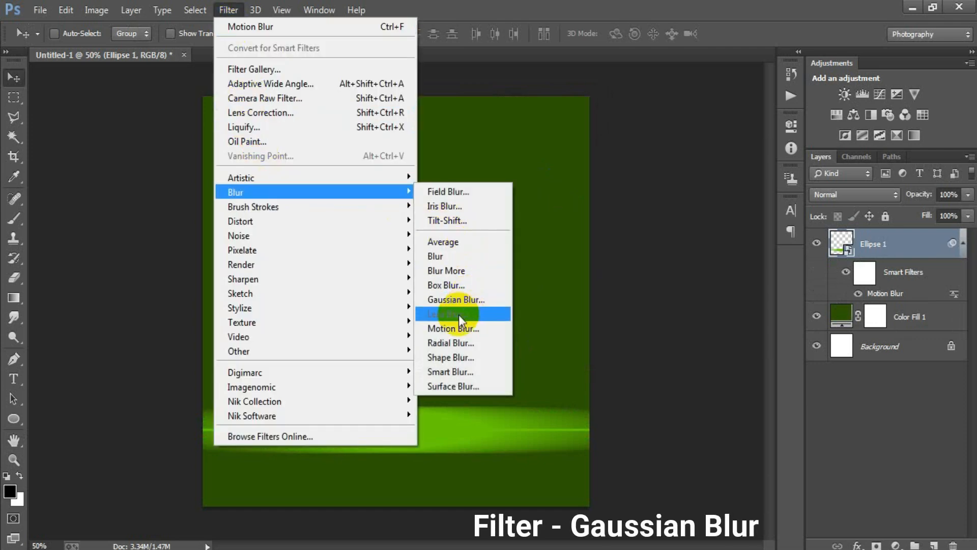
left_click(462, 300)
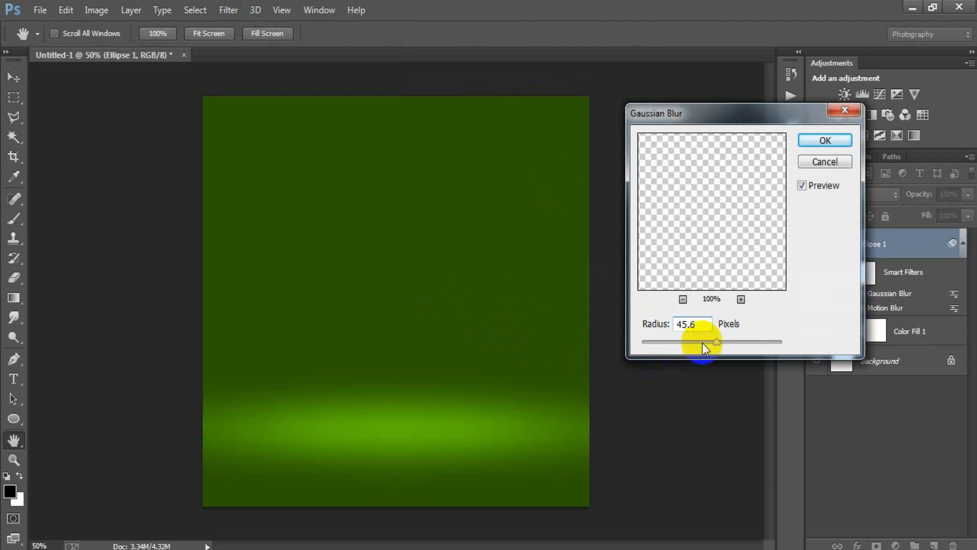
left_click(825, 142)
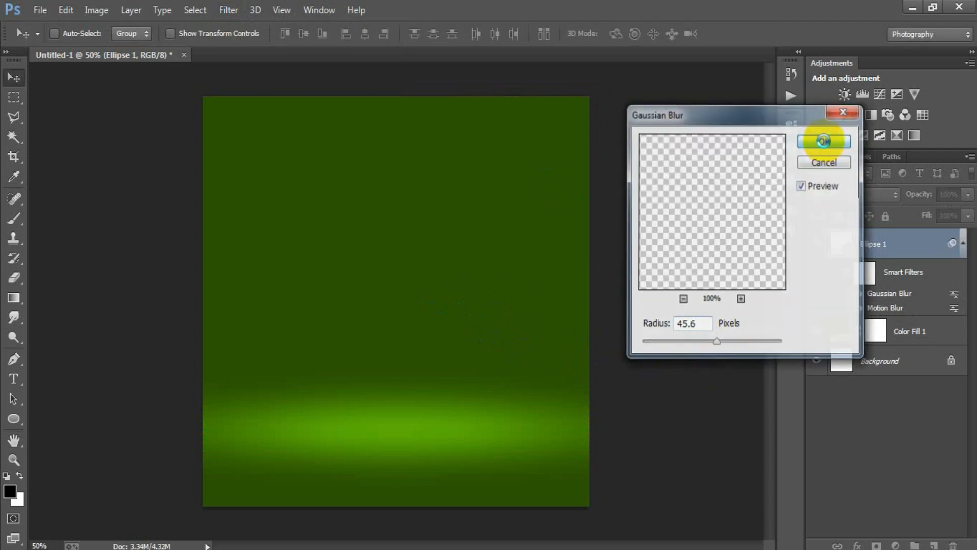
Scale the blurred ellipse about its centre to about 106.76% width and 126.61% height.
key("ctrl+t")
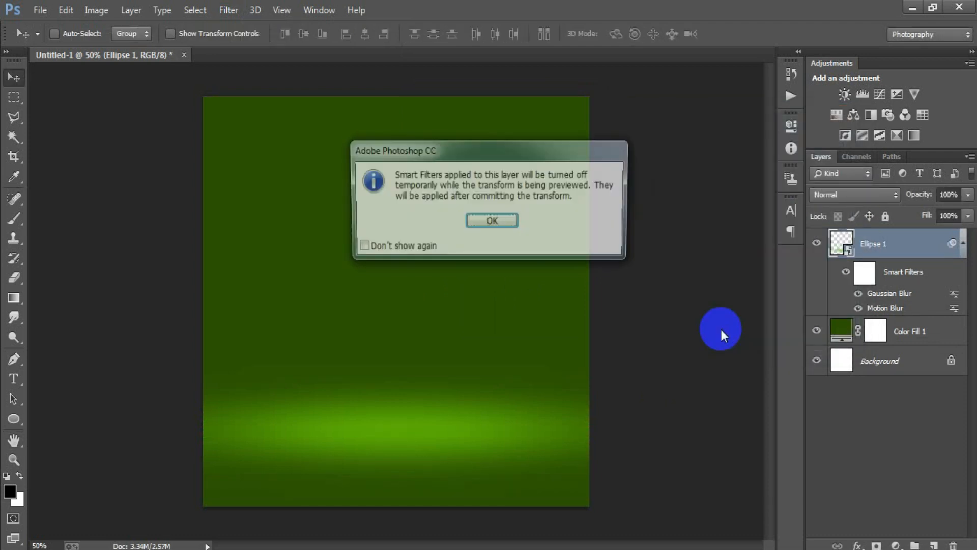
left_click(491, 218)
left_click_drag(588, 456, 598, 454)
left_click_drag(401, 455, 401, 458)
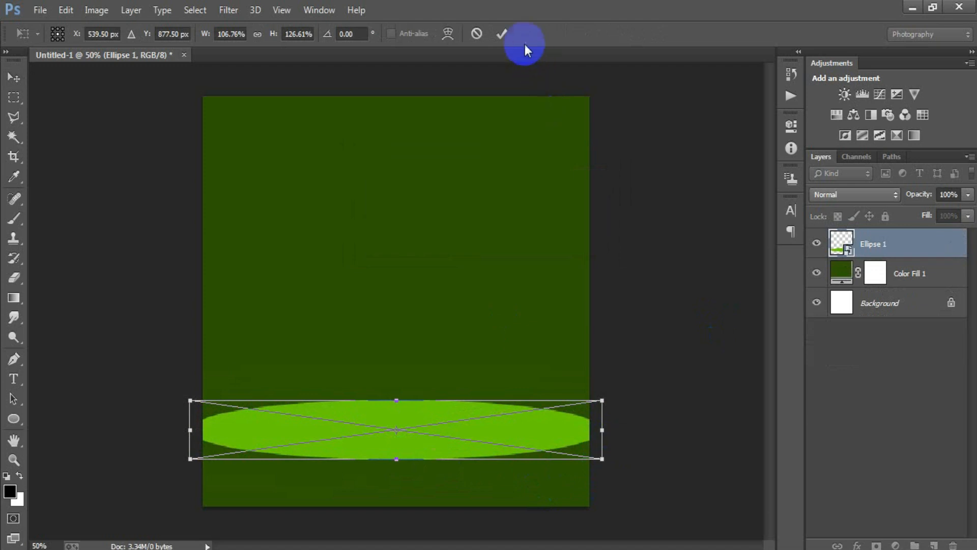
left_click(502, 34)
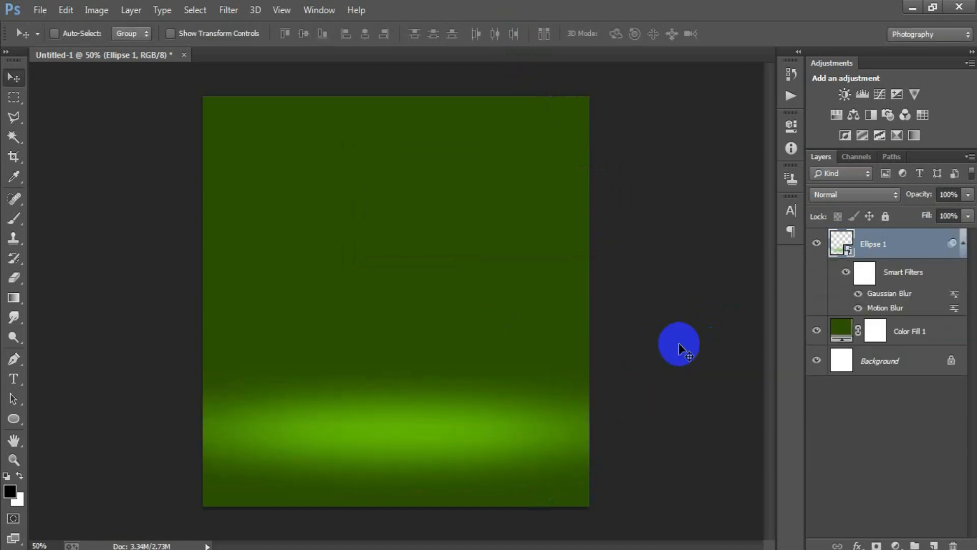
Move the blurred ellipse up by about 40 px.
key("shift+Up")
key("shift+Up")
key("shift+Up")
key("shift+Up")
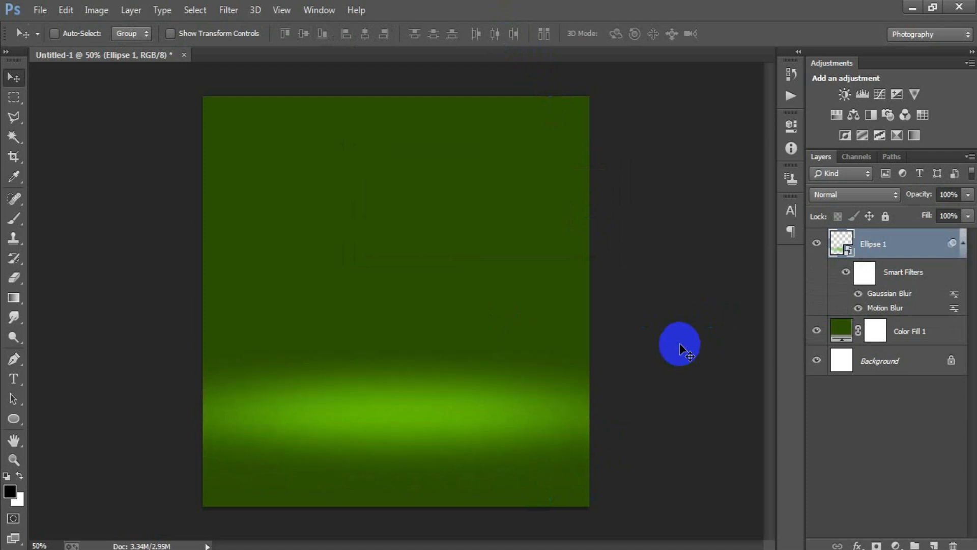
Add a new layer above Ellipse 1 and draw a black rectangle about 540 × 604 px over the canvas's upper-left quarter.
left_click(935, 544)
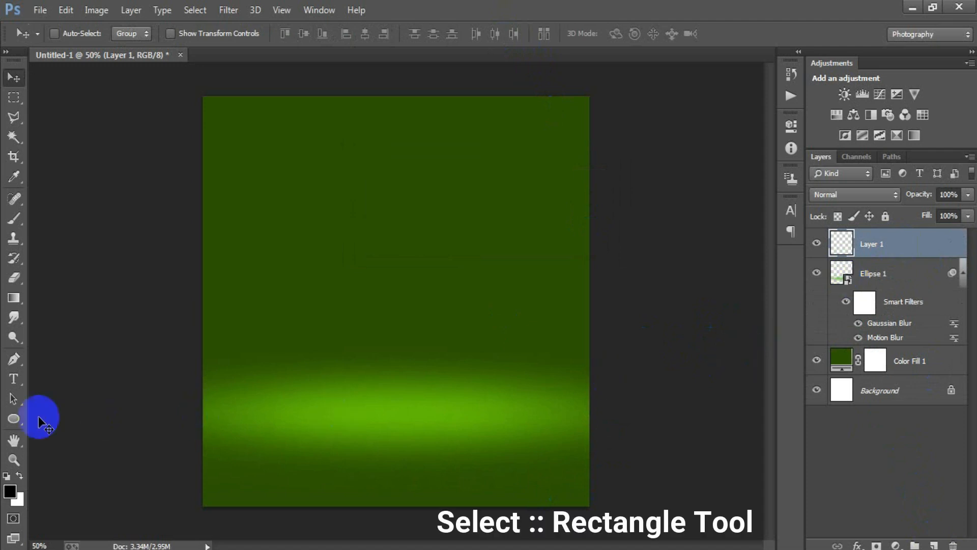
left_click(14, 419)
left_click(80, 416)
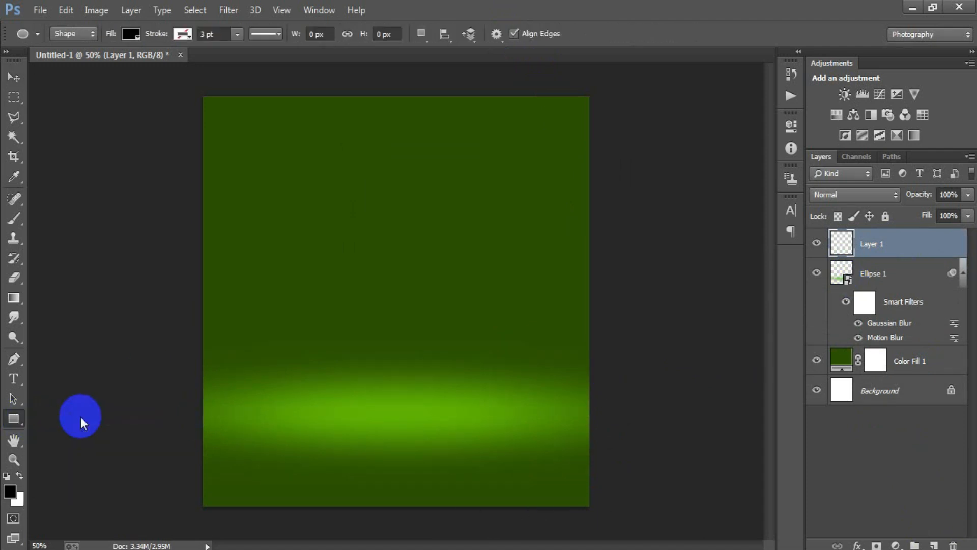
left_click_drag(202, 92, 395, 321)
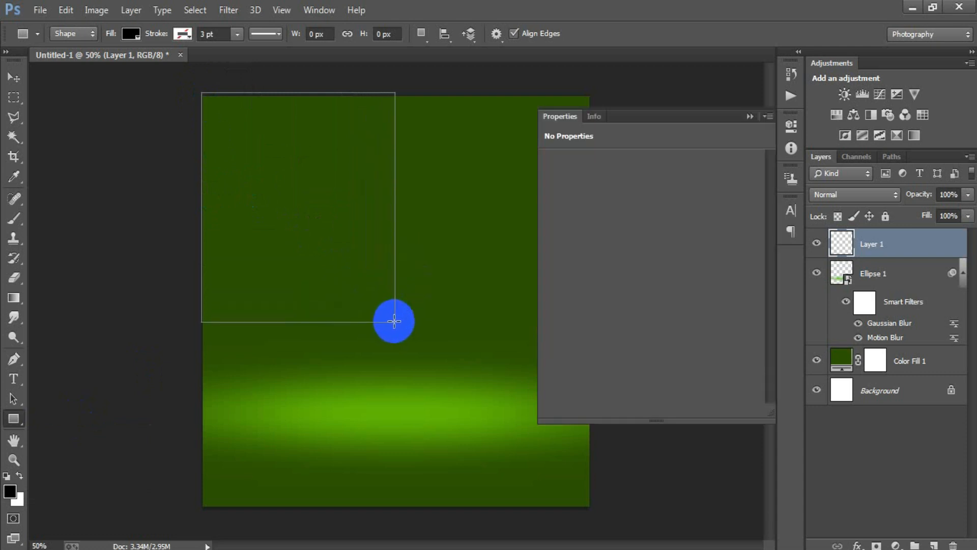
left_click(751, 116)
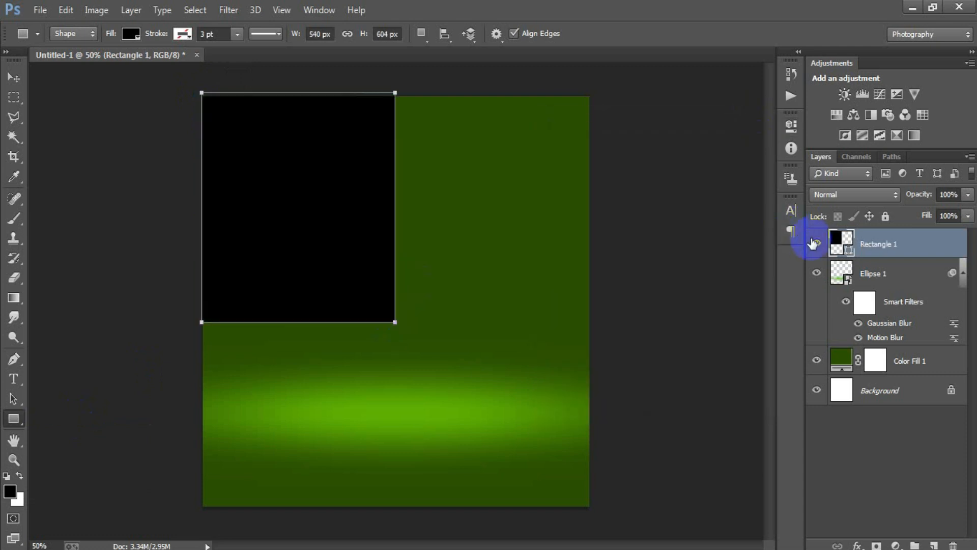
Change the rectangle's fill colour to 488704.
left_click(21, 75)
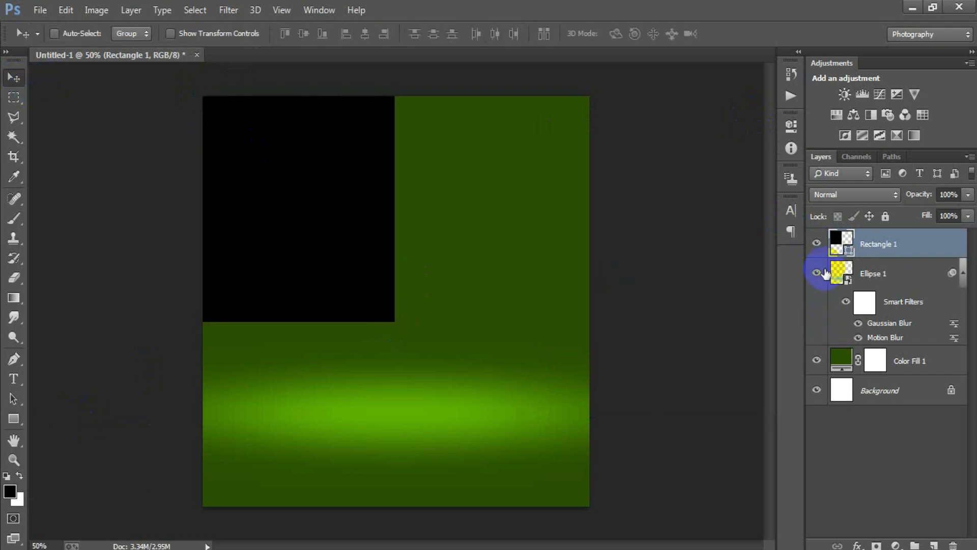
double_click(837, 248)
left_click(641, 333)
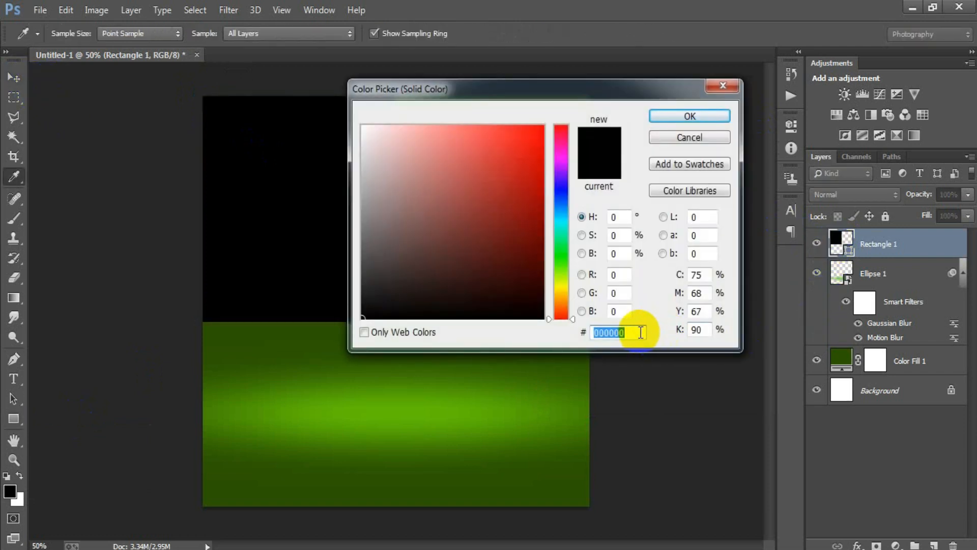
double_click(641, 331)
type("488704")
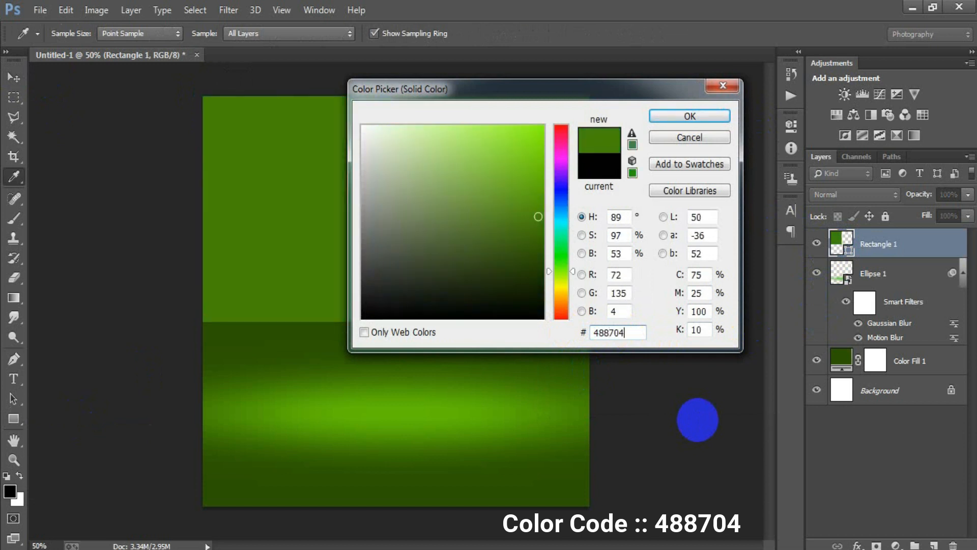
left_click(671, 117)
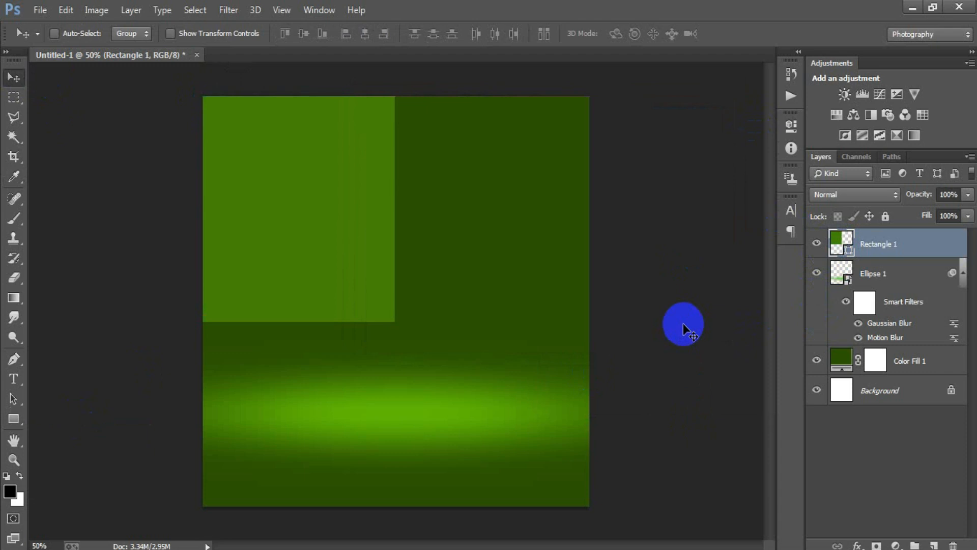
Rasterize the rectangle and apply a Gaussian Blur with a 124.4 pixel radius.
left_click(233, 10)
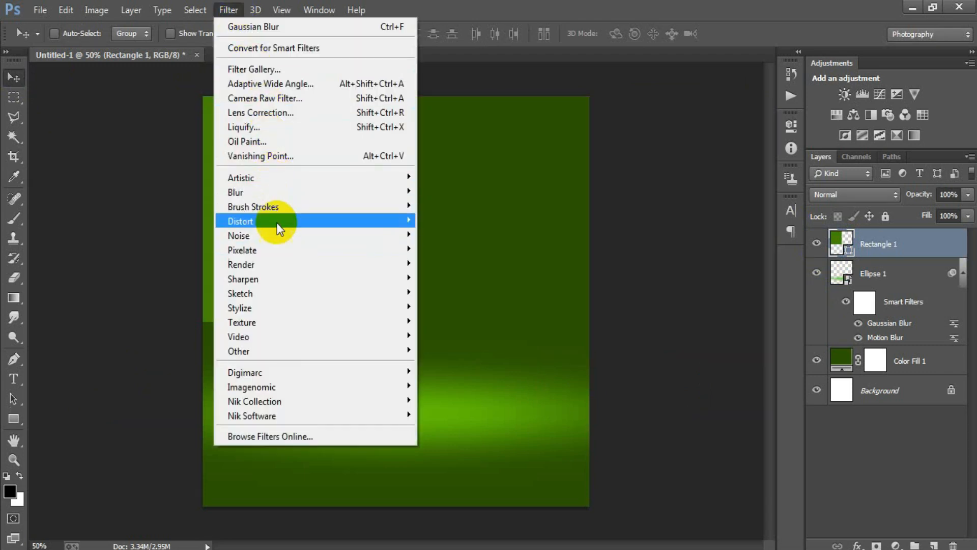
mouse_move(271, 190)
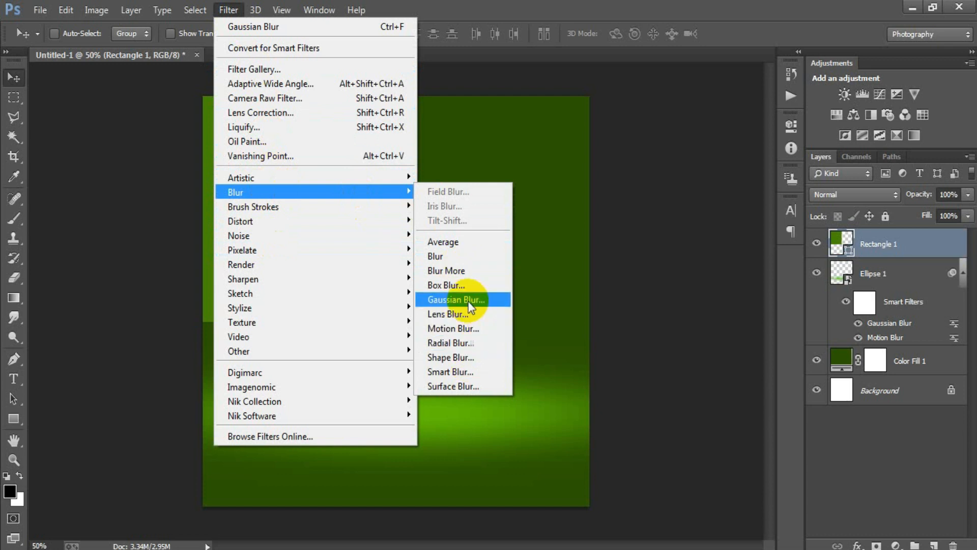
left_click(486, 301)
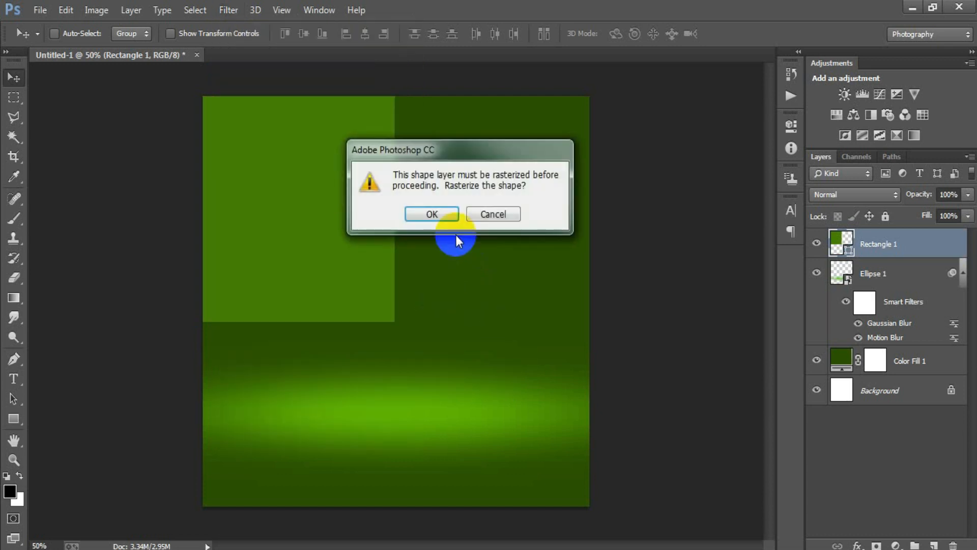
left_click(443, 213)
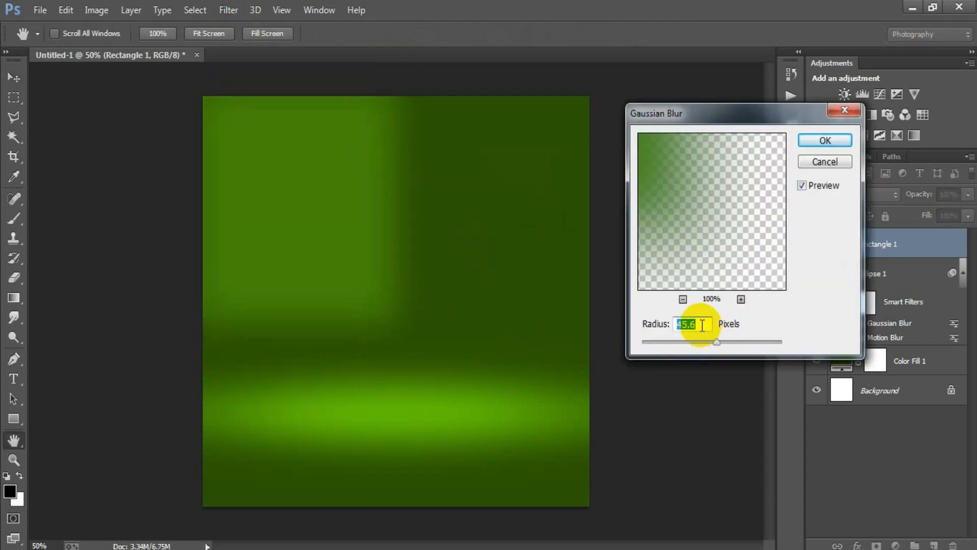
type("124")
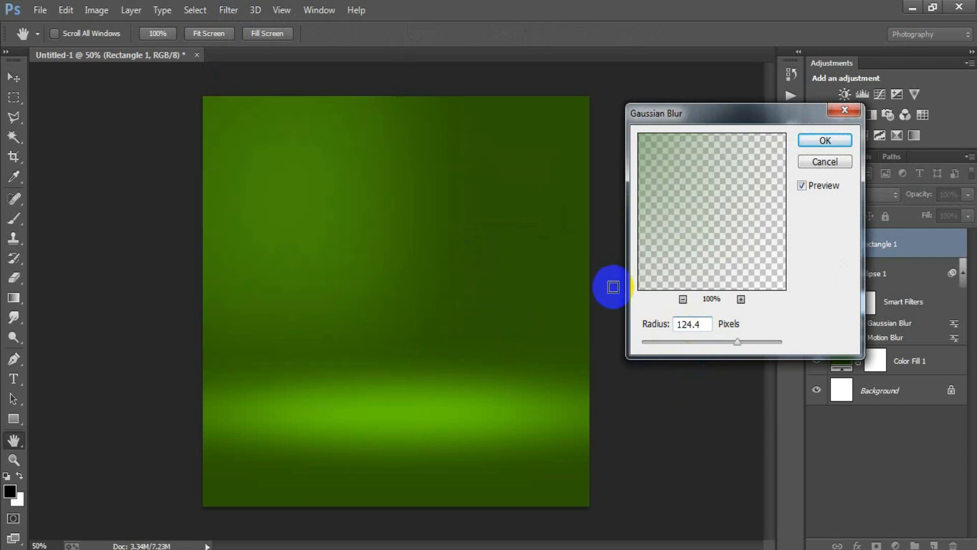
left_click(823, 141)
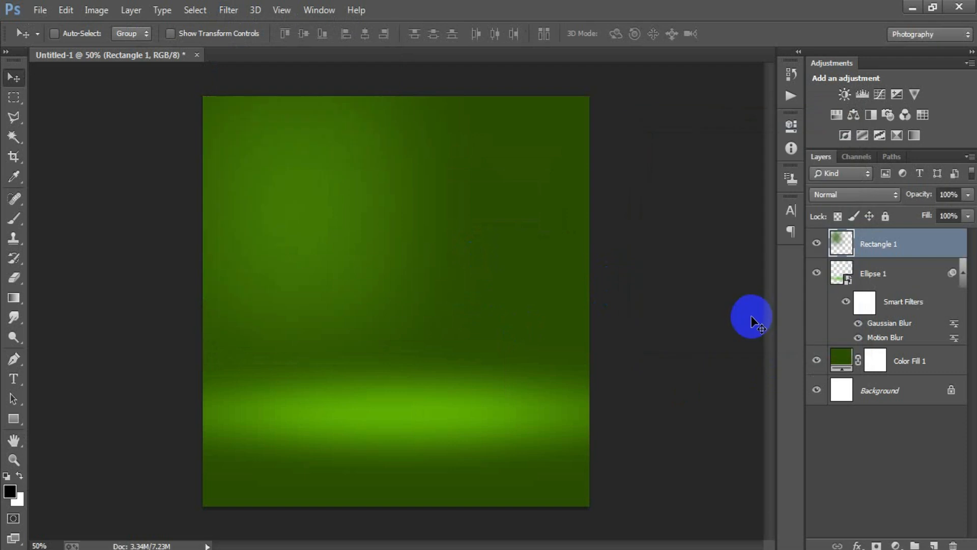
Paint one white dab on a new layer over the blurred rectangle with a soft 400 px brush at 0% hardness, and restore the default colours.
left_click(935, 544)
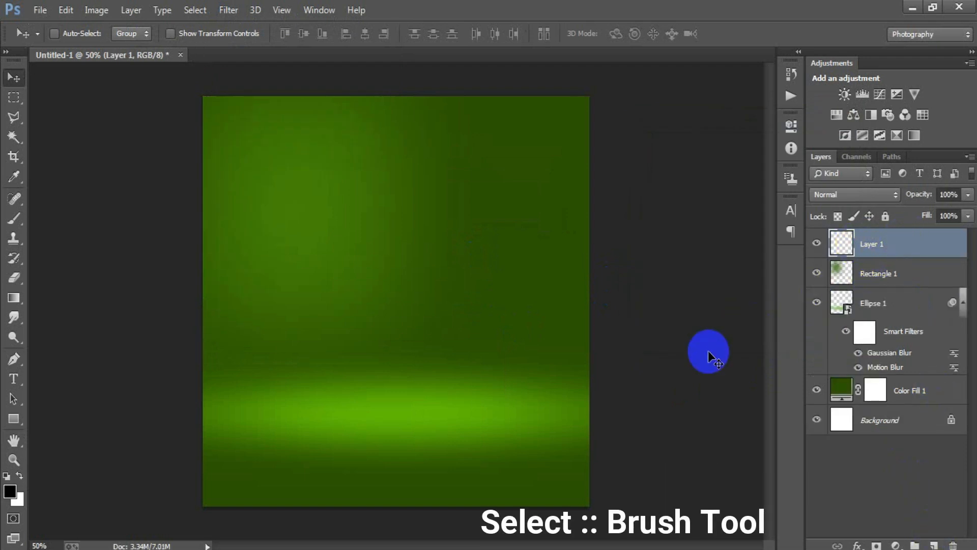
left_click(21, 216)
left_click(63, 218)
right_click(324, 215)
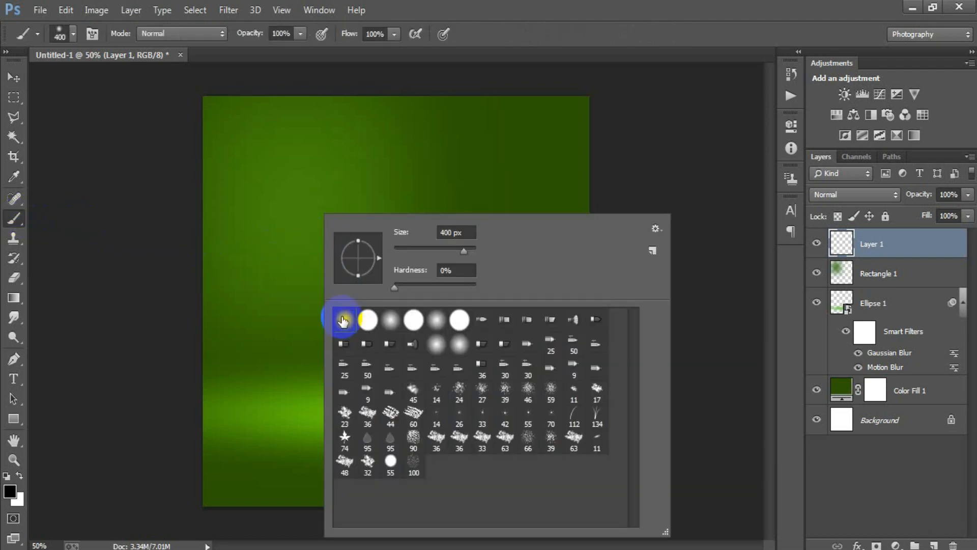
left_click(520, 40)
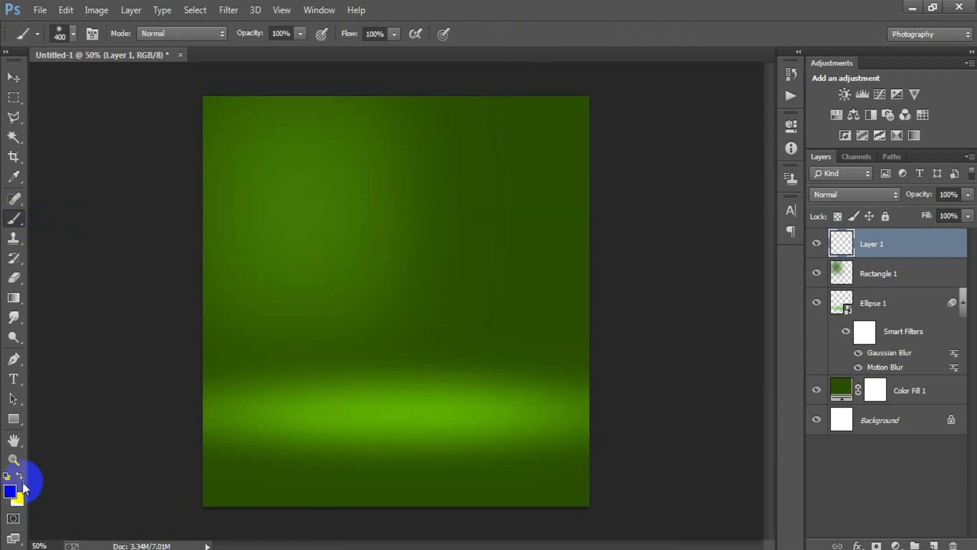
left_click(286, 200)
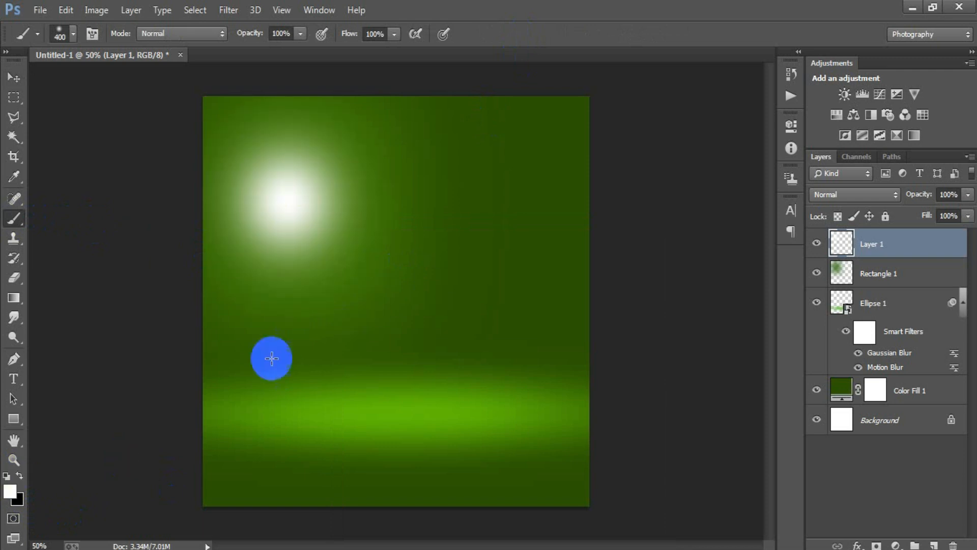
key("d")
Enlarge the white glow proportionally beyond about 200% and reposition it in the canvas's upper-left area.
left_click(16, 77)
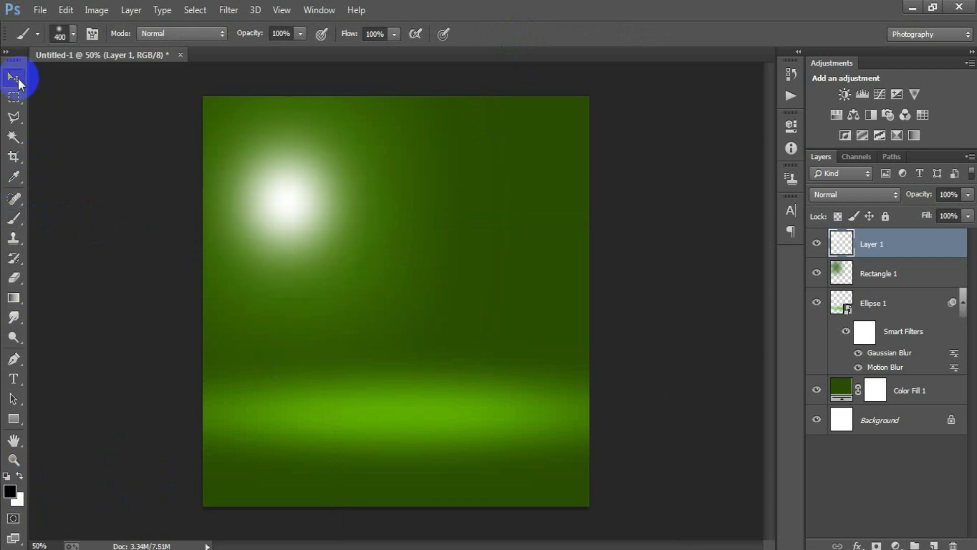
key("ctrl+t")
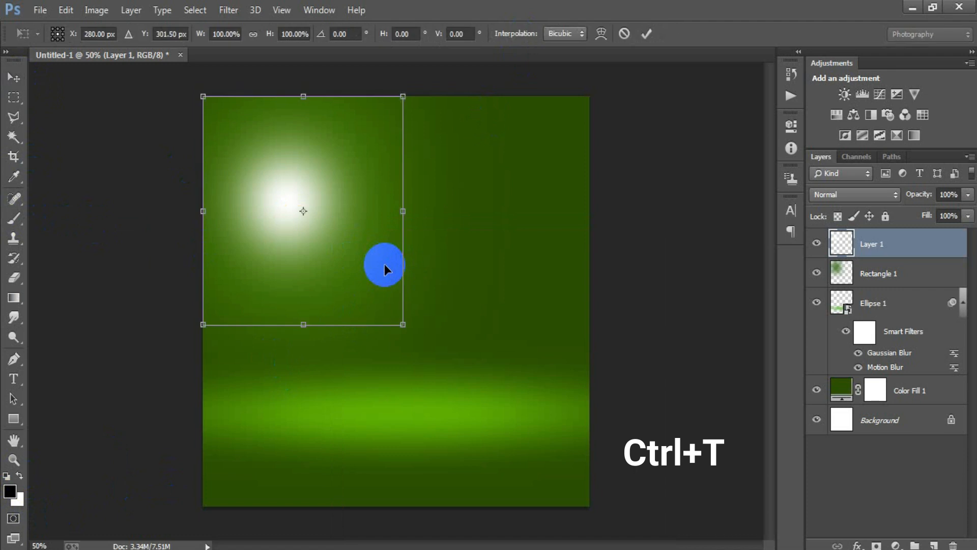
left_click_drag(405, 325, 502, 438)
left_click_drag(288, 241, 275, 231)
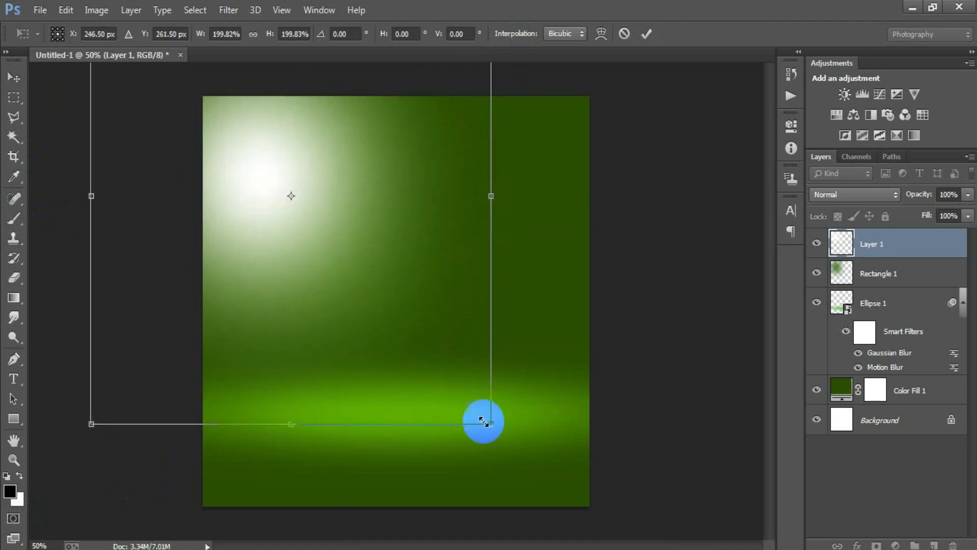
left_click_drag(494, 423, 540, 460)
left_click_drag(306, 236, 295, 222)
left_click(646, 34)
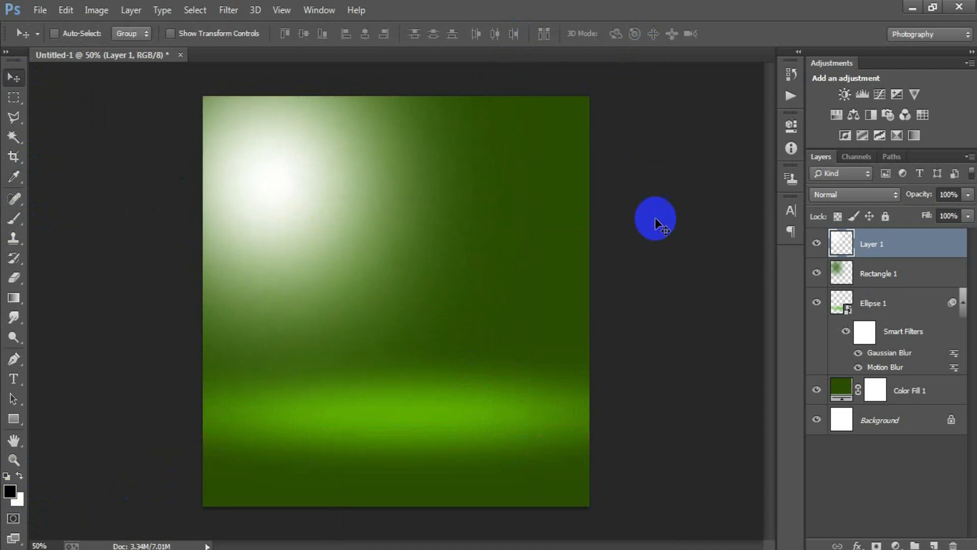
Set Layer 1's blend mode to Overlay and its opacity to 96%.
left_click(839, 194)
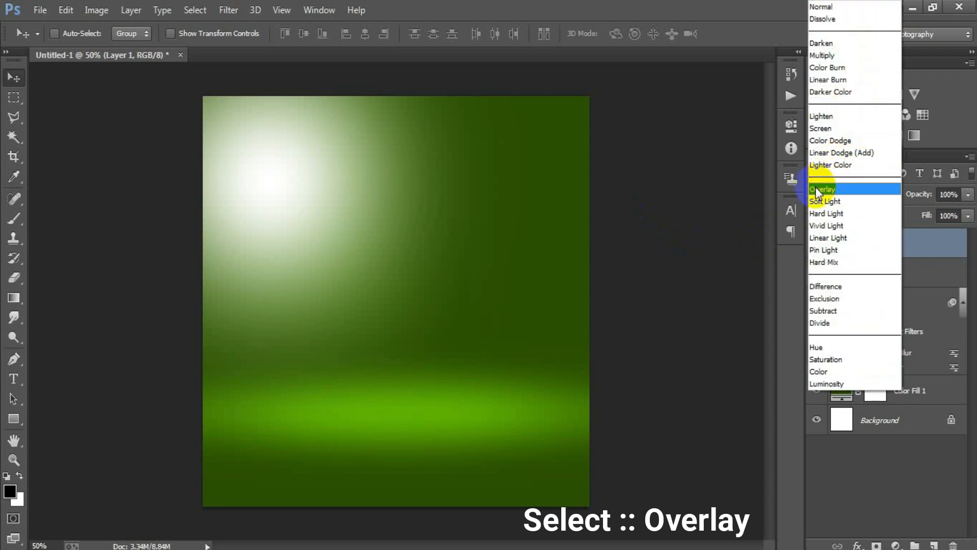
left_click(835, 185)
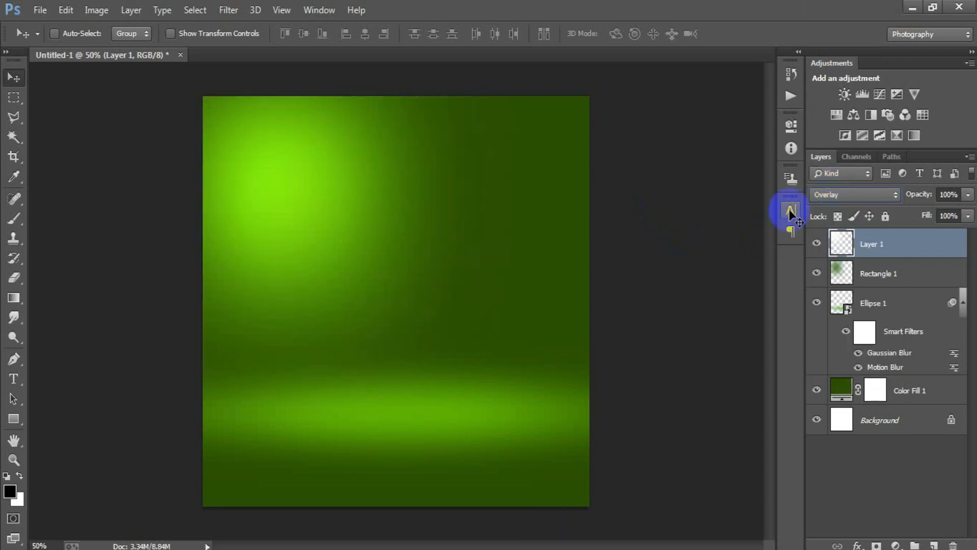
left_click(950, 194)
type("9")
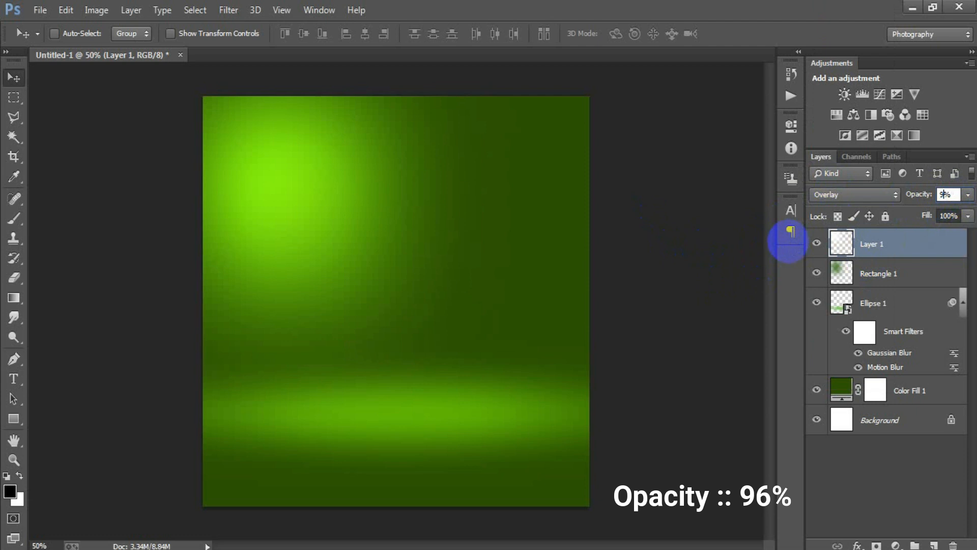
type("6")
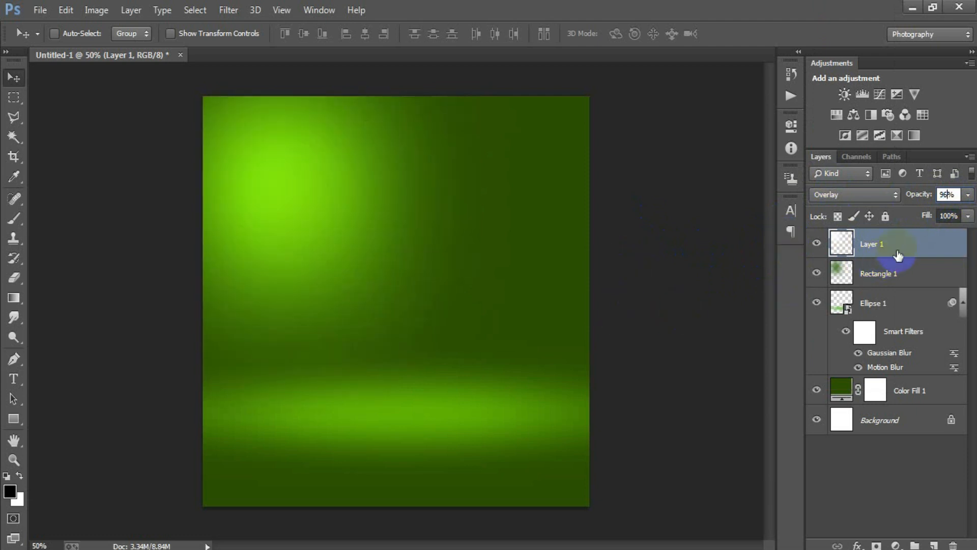
Shift the glow slightly upward and group the layers from Layer 1 down to Color Fill 1.
left_click_drag(313, 199, 309, 189)
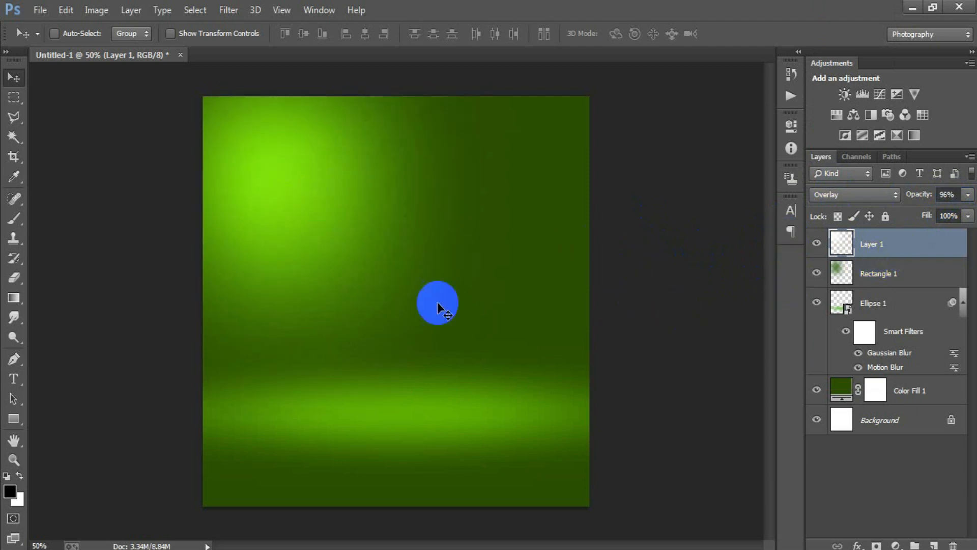
left_click(923, 391, "shift")
key("ctrl+g")
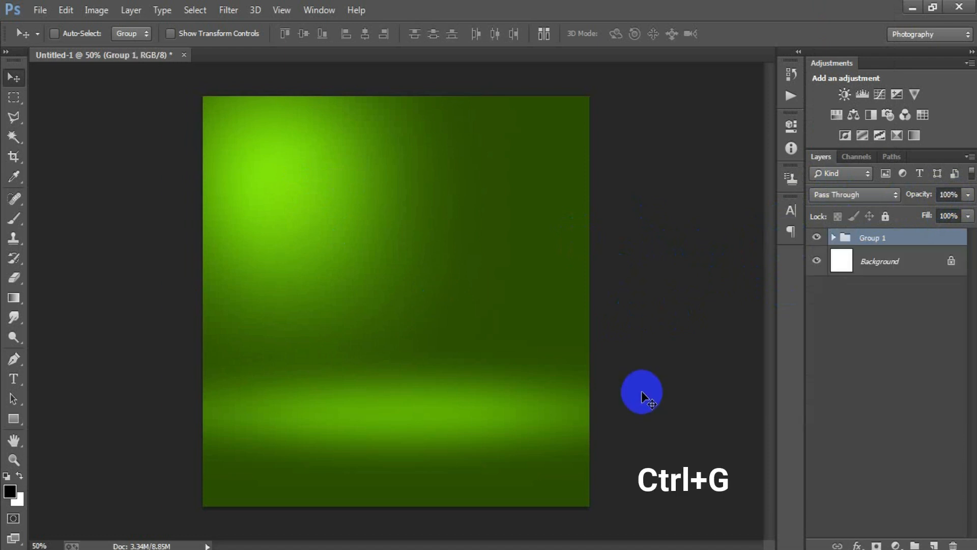
Place the tall stacked burger image, whose file name ends in 008, as a linked object.
left_click(41, 12)
left_click(119, 243)
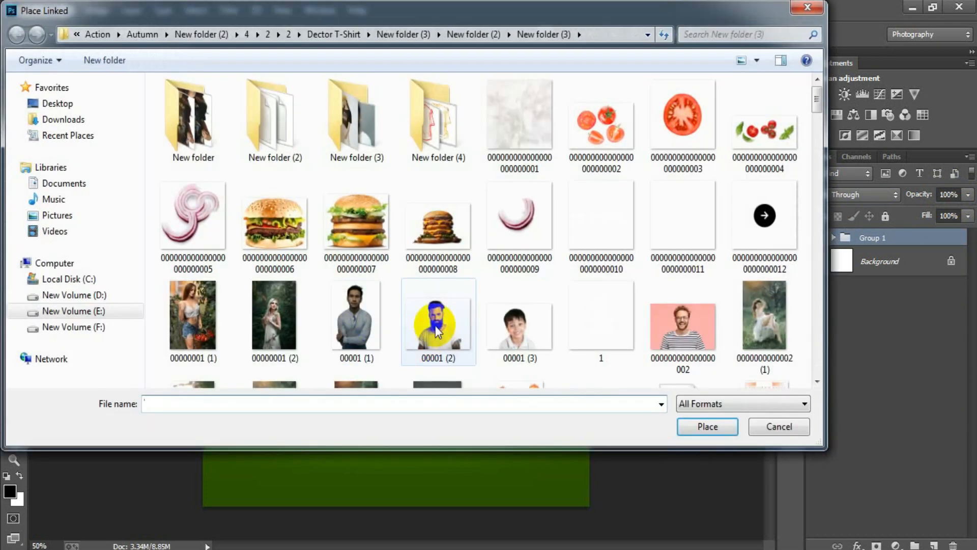
double_click(437, 250)
Scale the burger proportionally to about 20.5% and position it on the bright floor glow, slightly left of the canvas centre.
left_click_drag(588, 437, 553, 408)
left_click_drag(517, 340, 510, 363)
left_click_drag(533, 448, 532, 436)
left_click_drag(504, 367, 502, 373)
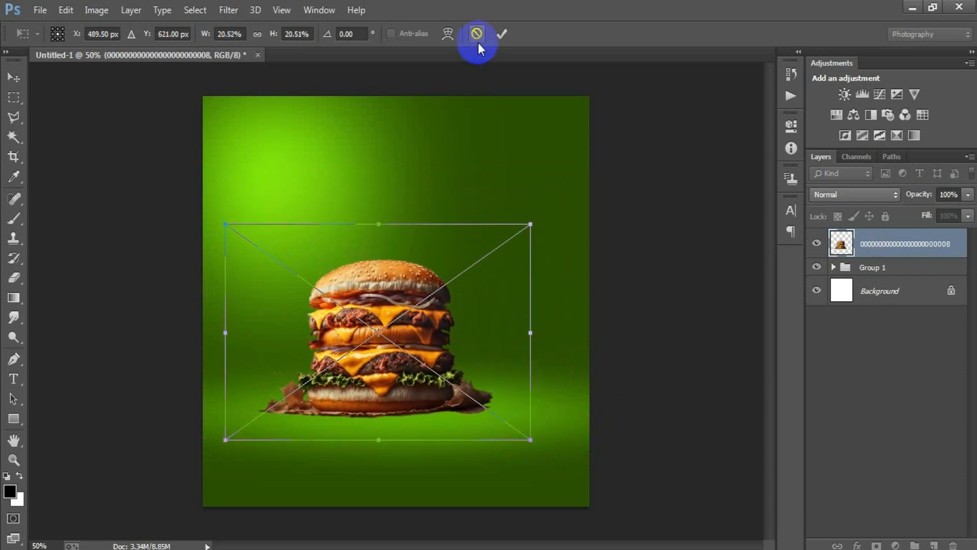
left_click(502, 34)
left_click_drag(424, 350, 409, 351)
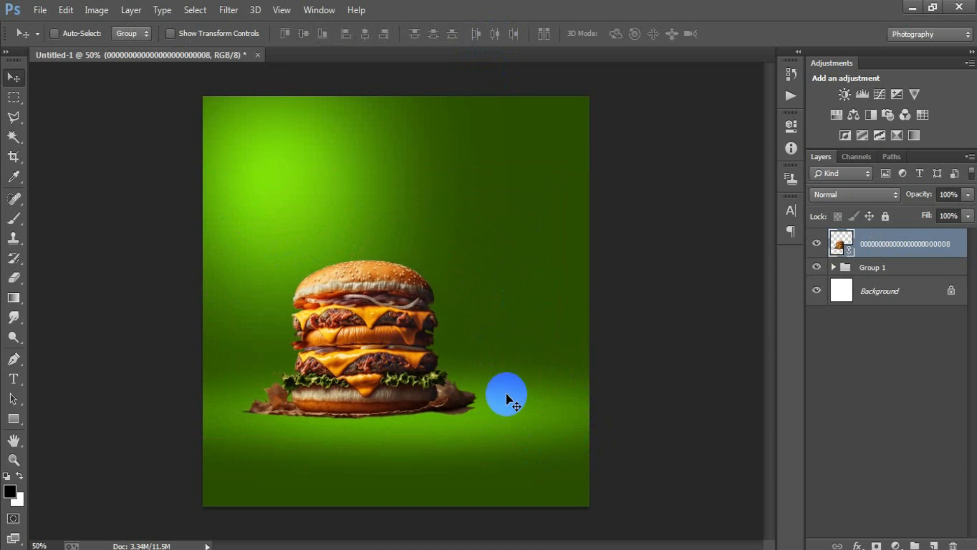
Add a new layer between the burger and Group 1 and paint one soft black 400 px brush dab above the burger.
left_click(886, 270)
left_click(935, 545)
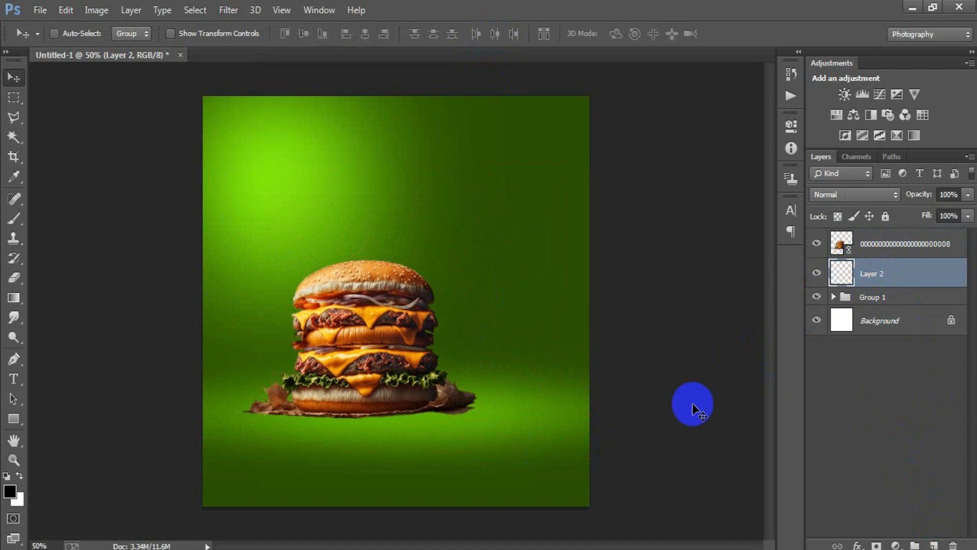
left_click_drag(15, 218, 65, 218)
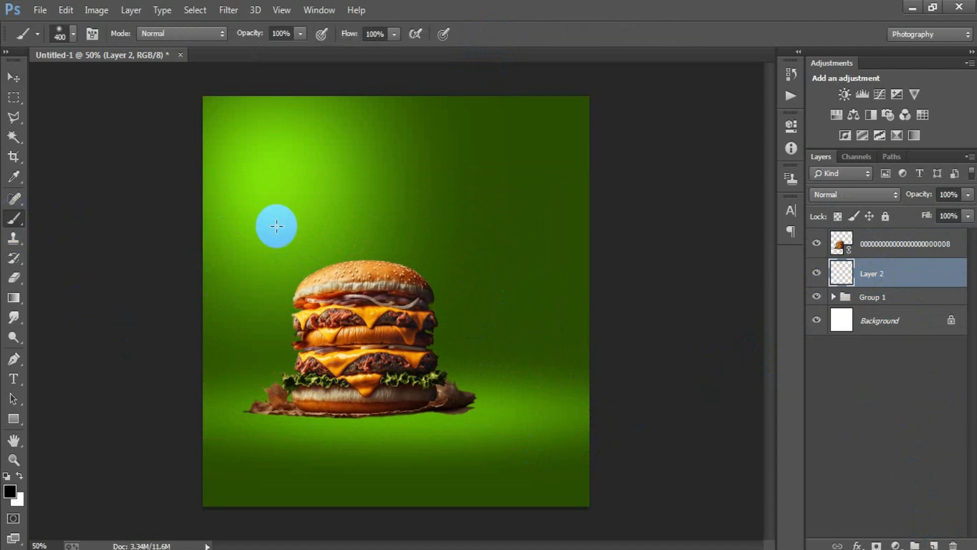
left_click(307, 206)
left_click(14, 76)
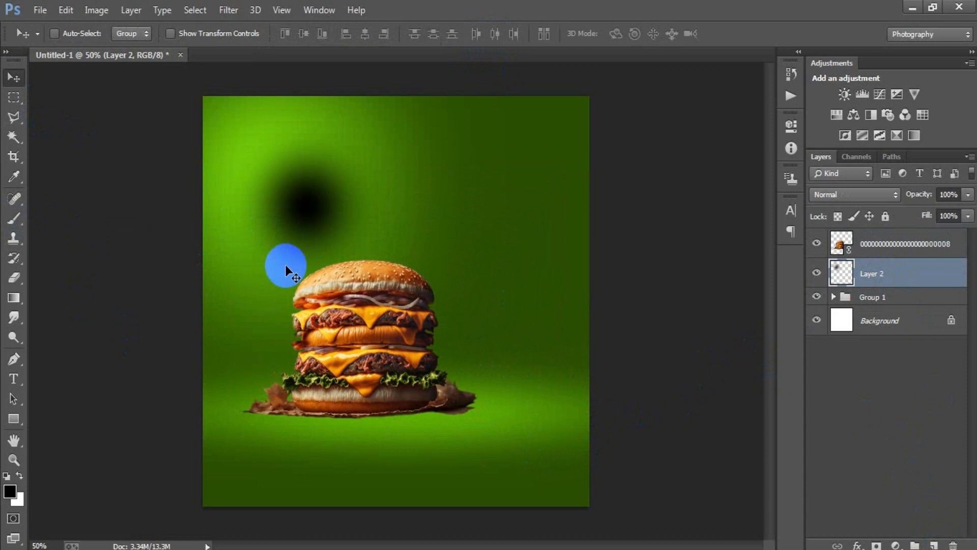
Flatten the black brush dab on Layer 2 into a thin, wide shadow about 10% of its height and position it beneath the burger.
key("ctrl+t")
mouse_move(313, 327)
left_mouse_down()
mouse_move(316, 222)
mouse_move(367, 437)
mouse_move(369, 415)
left_mouse_up()
left_click_drag(471, 414, 544, 413)
left_click_drag(433, 414, 433, 414)
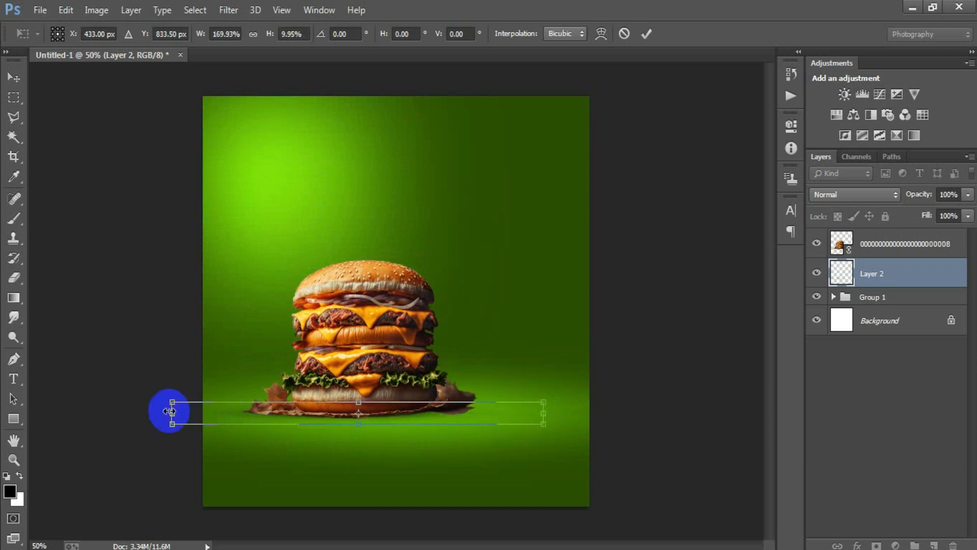
left_click_drag(174, 414, 154, 413)
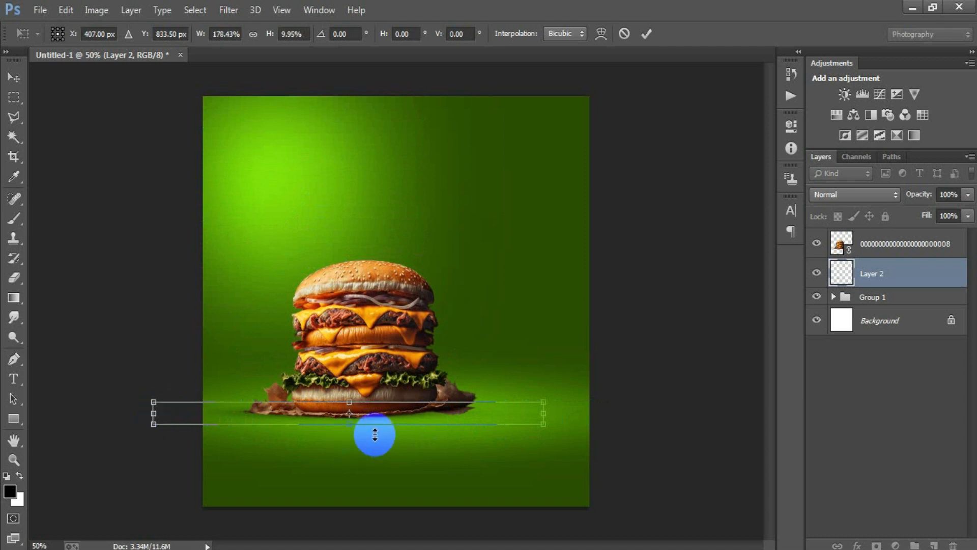
left_click_drag(351, 424, 352, 428)
left_click_drag(545, 414, 570, 414)
key("Return")
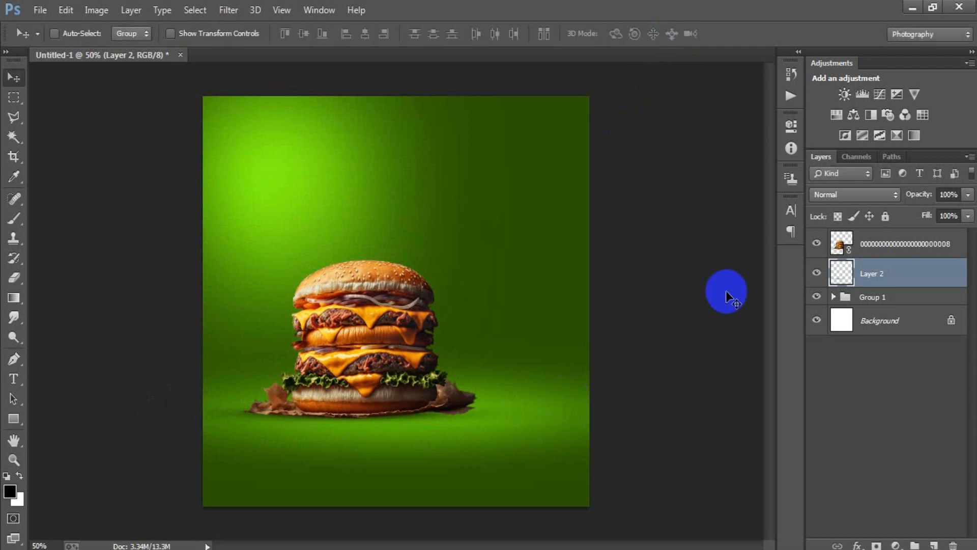
Duplicate the burger, place the copy in front to the lower right, rotate it about 10° clockwise and scale it proportionally to about 22%.
left_click(848, 249)
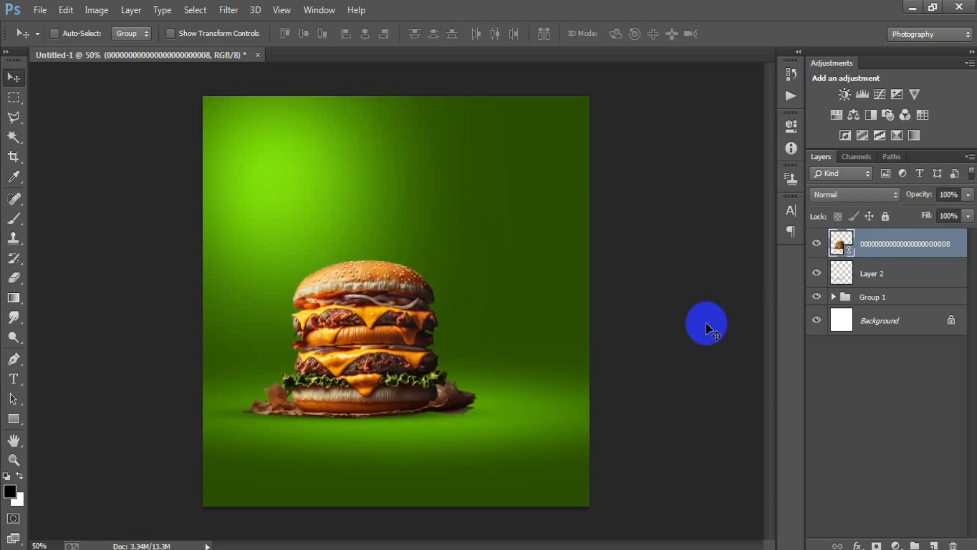
key("ctrl+j")
left_click_drag(392, 371, 459, 391)
key("ctrl+t")
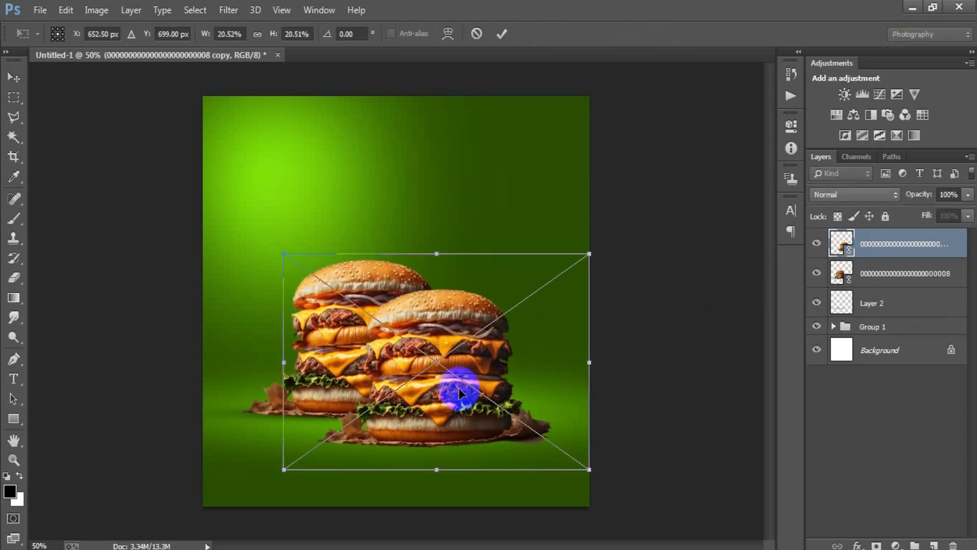
left_click_drag(626, 493, 616, 525)
left_click_drag(472, 451, 481, 433)
left_click_drag(590, 489, 600, 497)
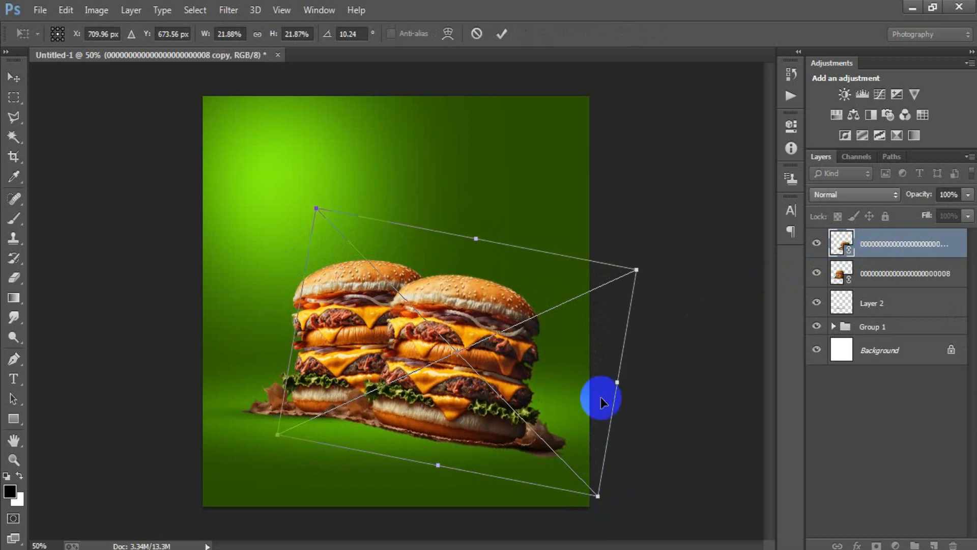
left_click(502, 34)
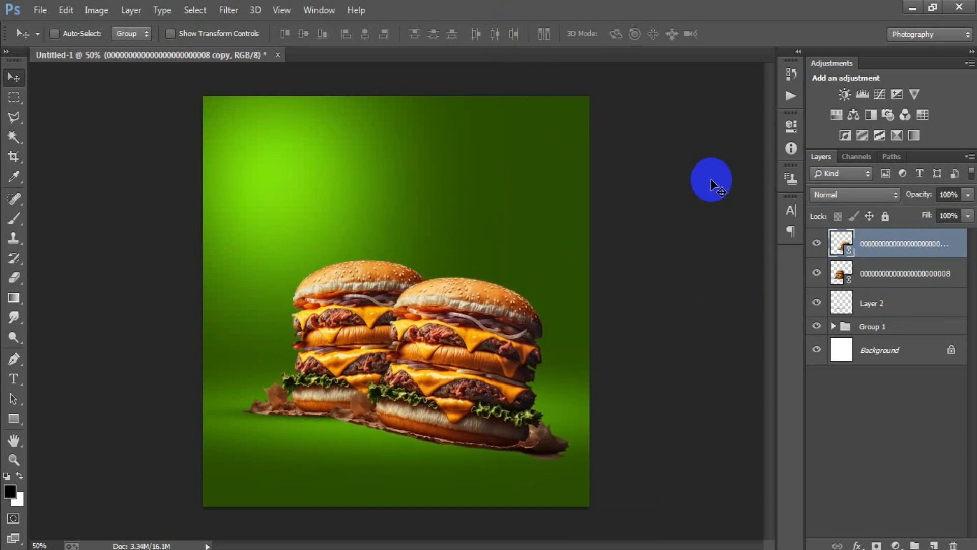
Add a new layer between the two burgers and paint one soft black 400 px brush dab above them.
left_click(932, 275)
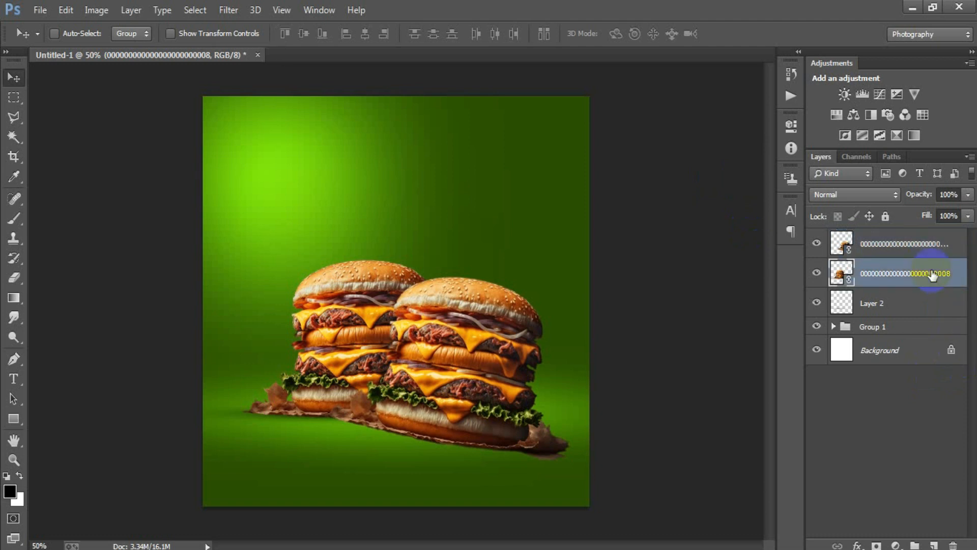
left_click(934, 545)
left_click(15, 218)
left_click(334, 183)
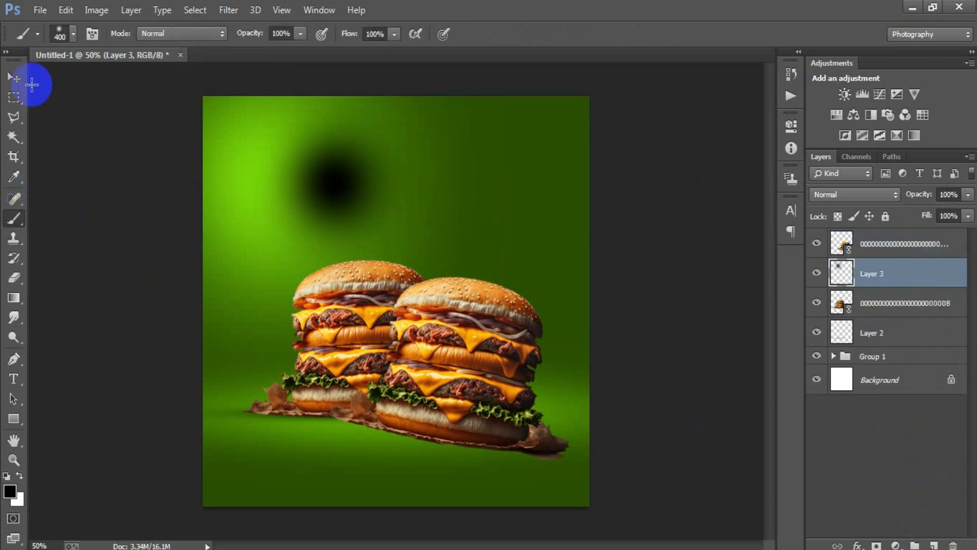
Transform the new black dab into a thin strip, about 150% wide and 9.6% high.
left_click(13, 78)
key("ctrl+t")
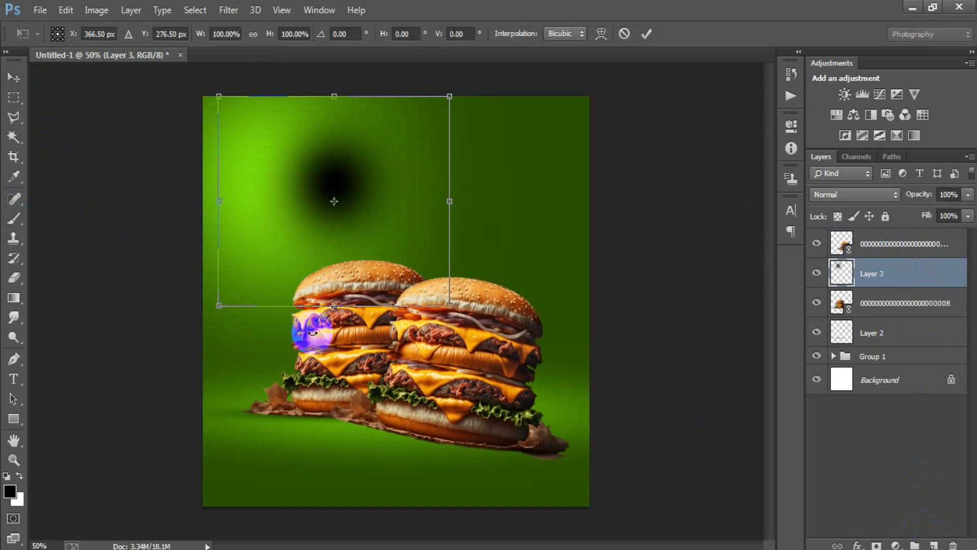
left_click_drag(334, 305, 334, 217)
left_click_drag(449, 201, 508, 201)
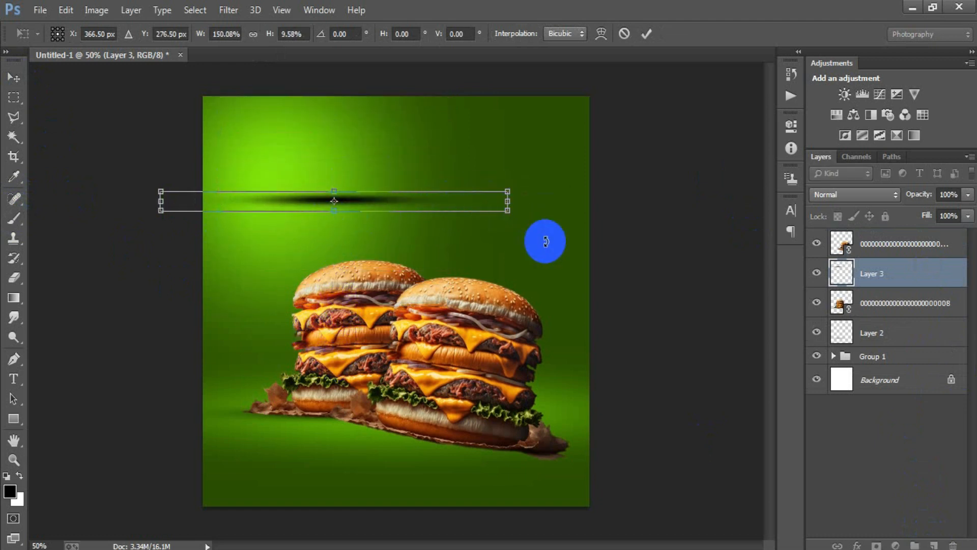
Tilt the shadow strip about 8.75° clockwise, position it under the front burger and extend both of its ends slightly.
left_click_drag(545, 241, 421, 220)
left_click_drag(356, 200, 456, 441)
left_click_drag(514, 506, 522, 506)
left_click_drag(463, 450, 471, 450)
key("Up")
key("Up")
key("Up")
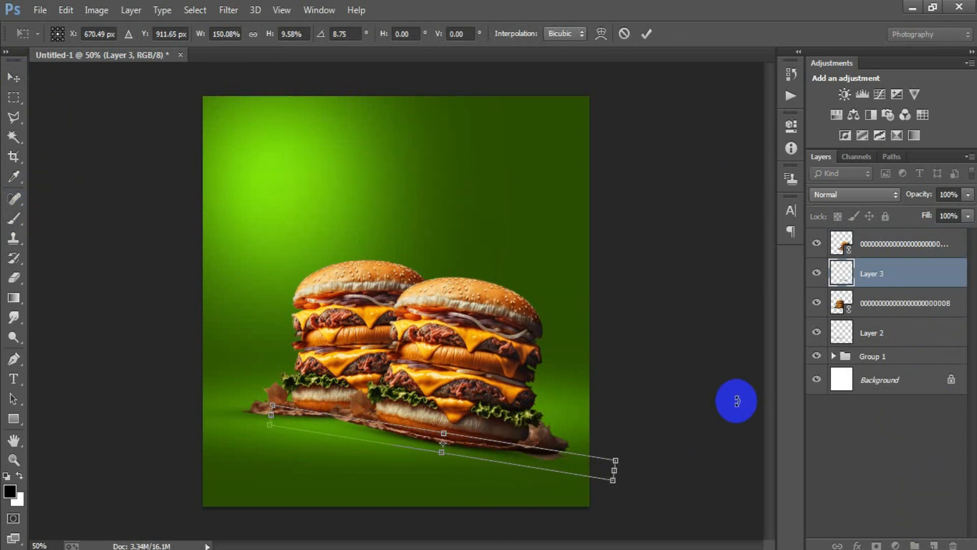
left_click_drag(615, 471, 635, 475)
left_click_drag(270, 415, 247, 409)
left_click(647, 33)
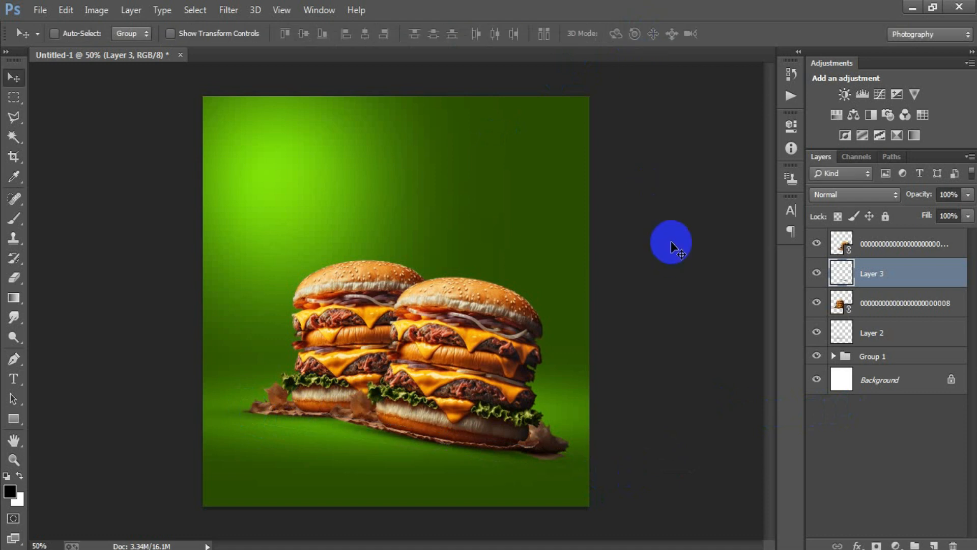
Reduce the opacity of the shadows, setting Layer 3 to about 83% and Layer 2 to 91%.
left_click(969, 195)
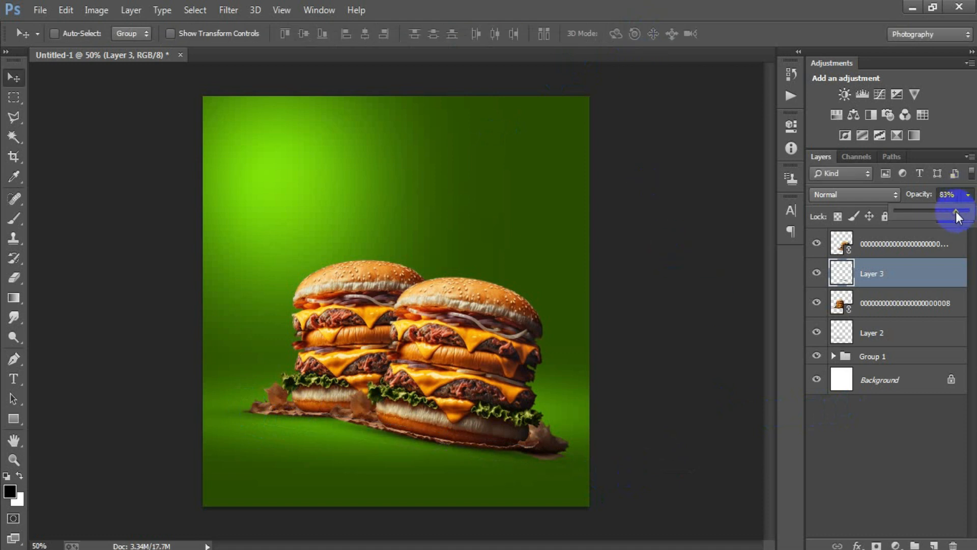
left_click(909, 273)
left_click(902, 332)
left_click(968, 194)
left_click(686, 318)
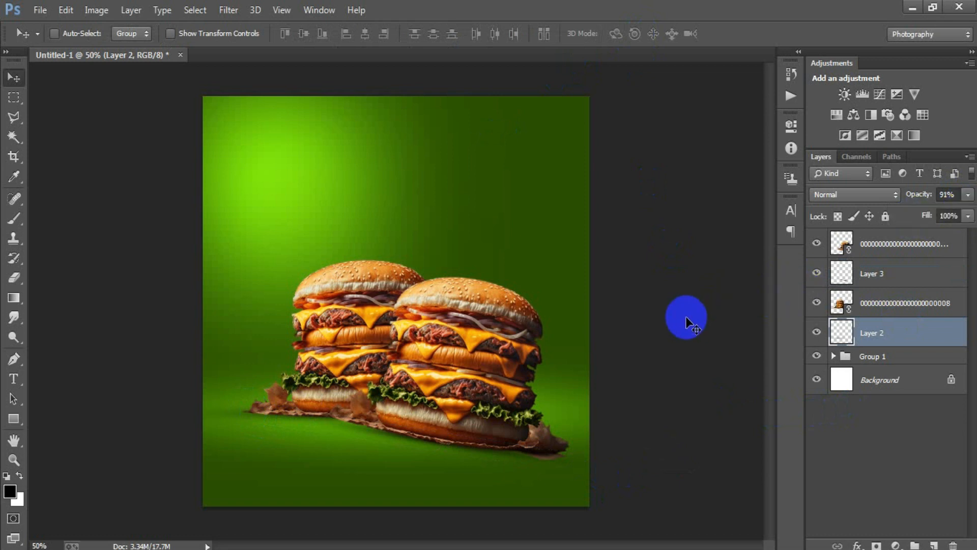
Rasterize the front burger copy and brighten parts of it with the Dodge tool on Midtones at 50% exposure.
left_click(889, 244)
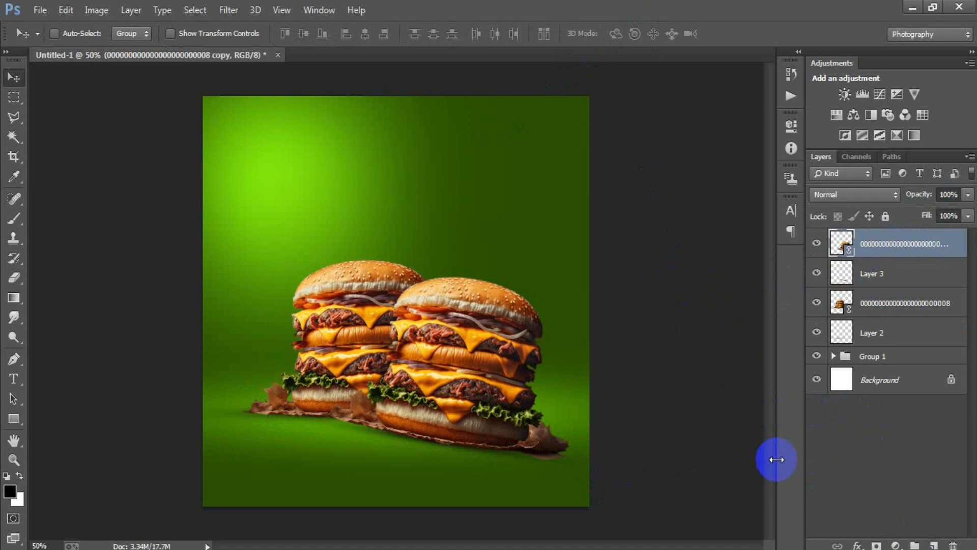
left_click_drag(14, 336, 62, 337)
right_click(884, 253)
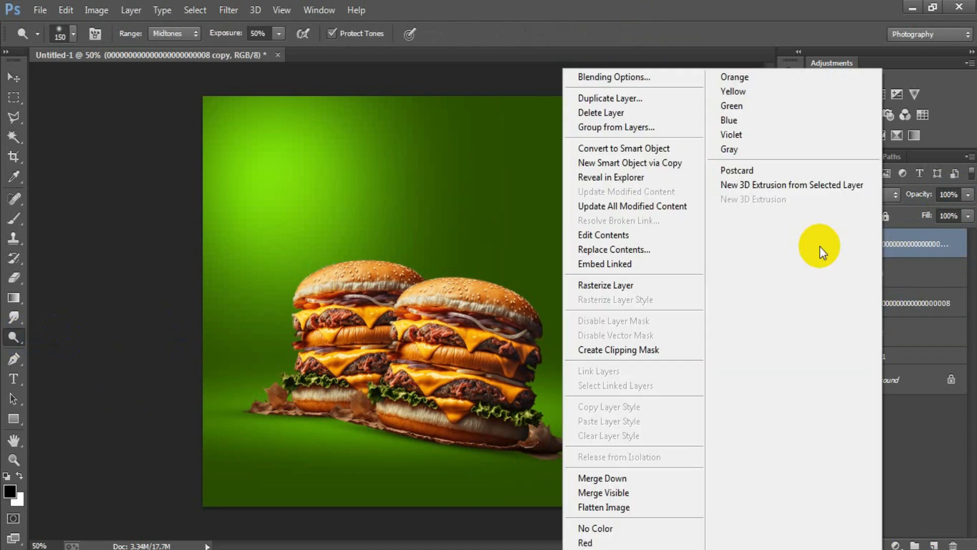
left_click(630, 286)
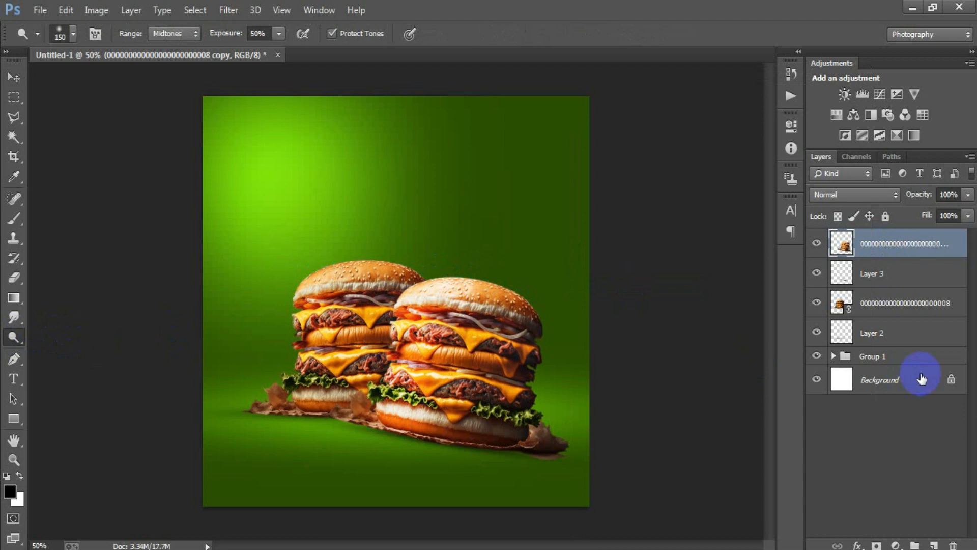
Rasterize the rear burger layer and brighten its outer left side with the Dodge tool.
left_click(899, 302)
left_click(817, 303)
left_click(817, 303)
right_click(875, 304)
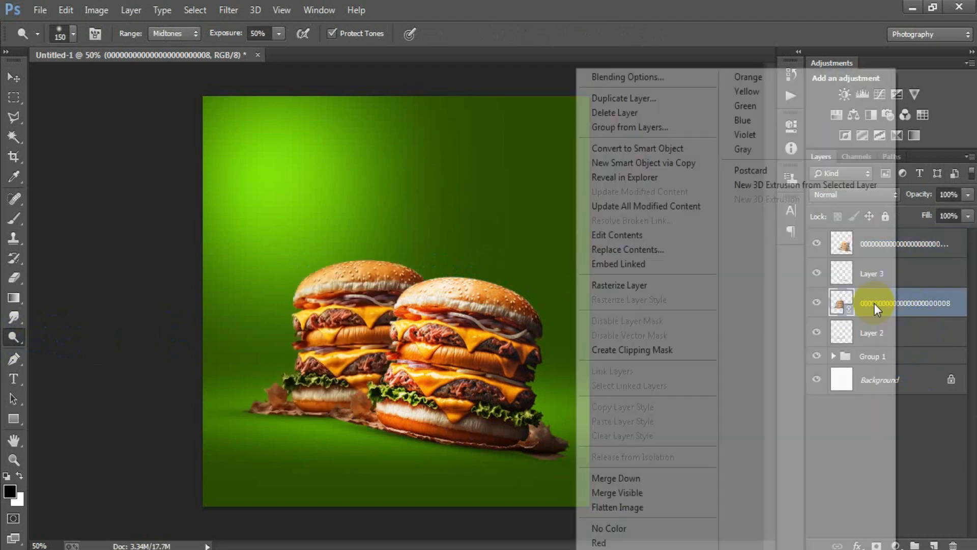
left_click(618, 286)
mouse_move(298, 320)
left_mouse_down()
mouse_move(283, 338)
mouse_move(321, 322)
mouse_move(318, 397)
mouse_move(278, 391)
mouse_move(238, 400)
mouse_move(295, 283)
mouse_move(285, 332)
mouse_move(328, 266)
mouse_move(306, 342)
mouse_move(293, 316)
mouse_move(304, 380)
mouse_move(318, 331)
mouse_move(323, 363)
left_mouse_up()
left_click(14, 77)
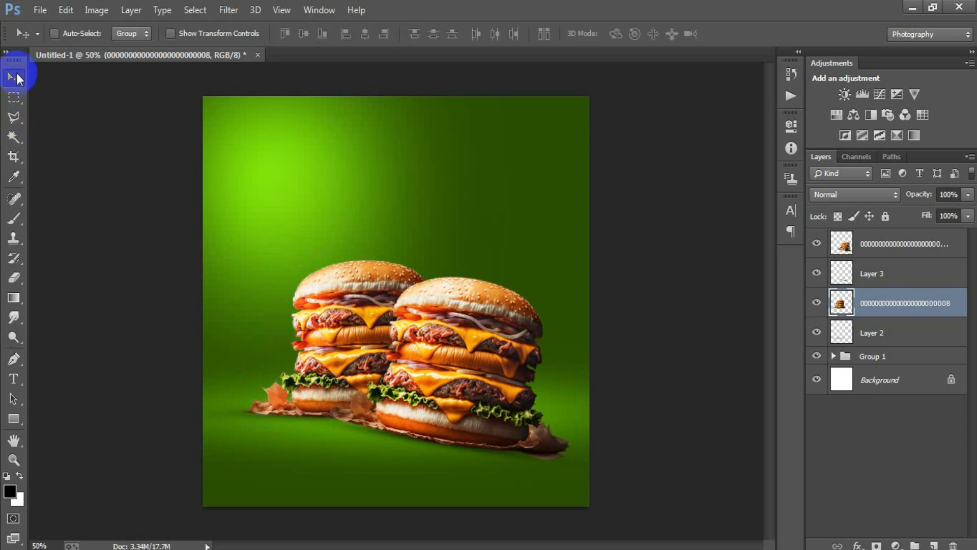
Group the layers from the front burger copy down to Layer 2.
left_click(899, 244)
left_click(896, 332, "shift")
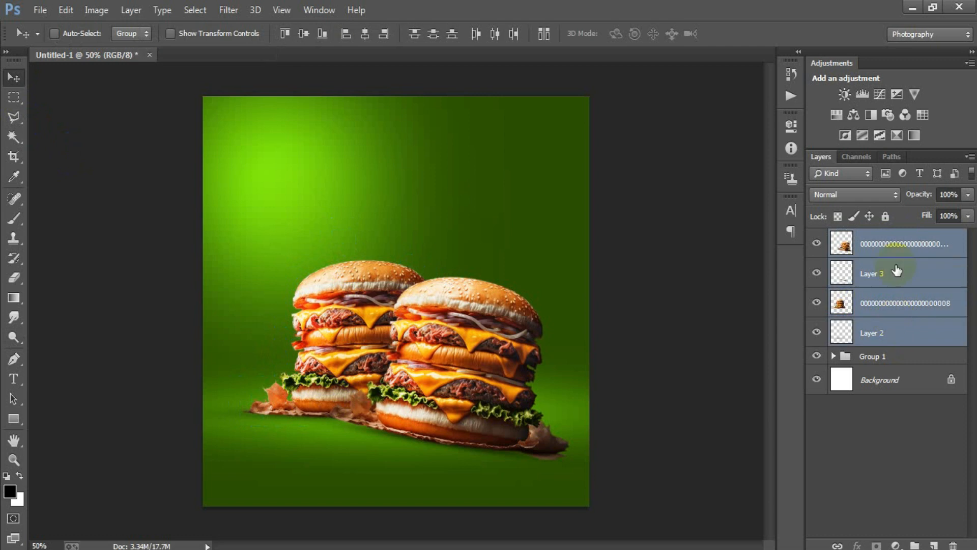
key("ctrl+g")
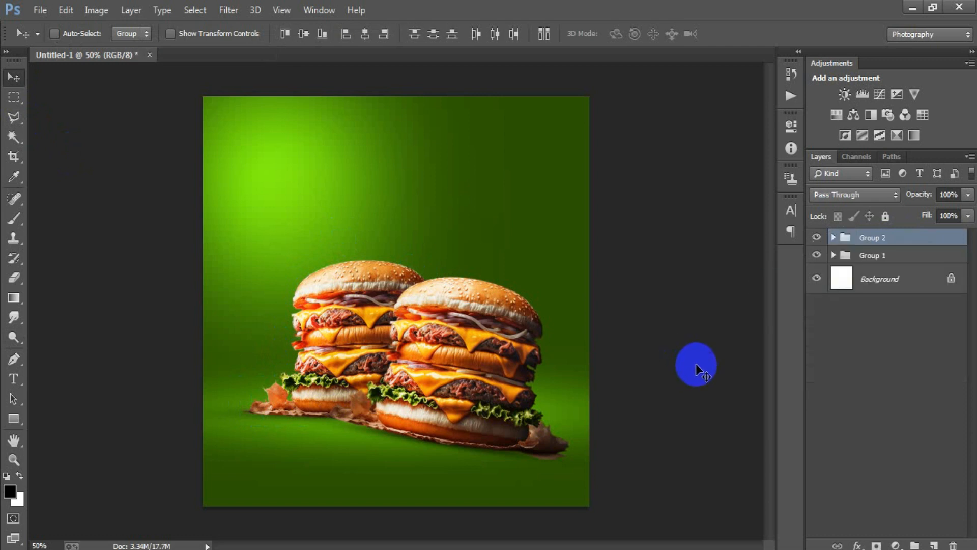
Try placing the tomato assortment image, whose file name ends in 002, as a linked object and delete it.
left_click(37, 12)
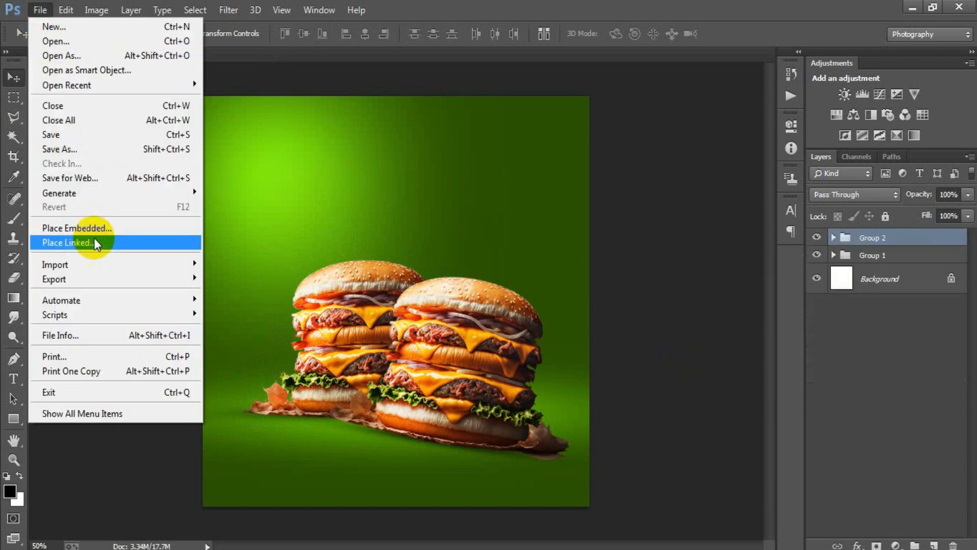
left_click(94, 242)
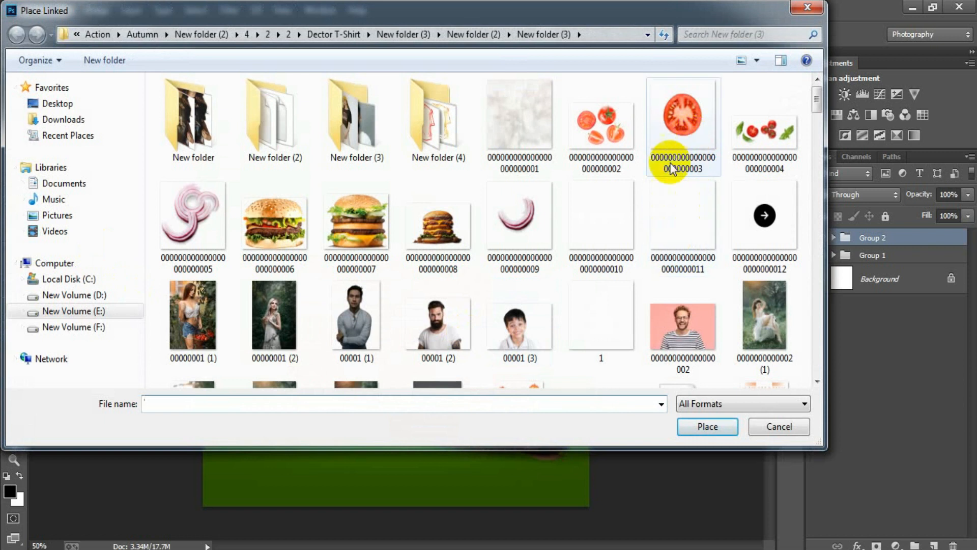
left_click(594, 148)
left_click(695, 428)
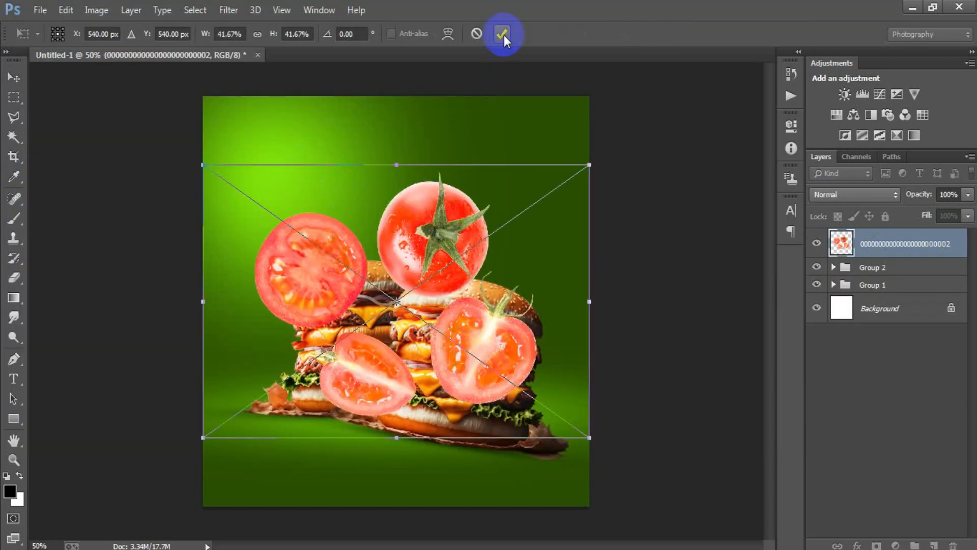
left_click(507, 36)
key("Delete")
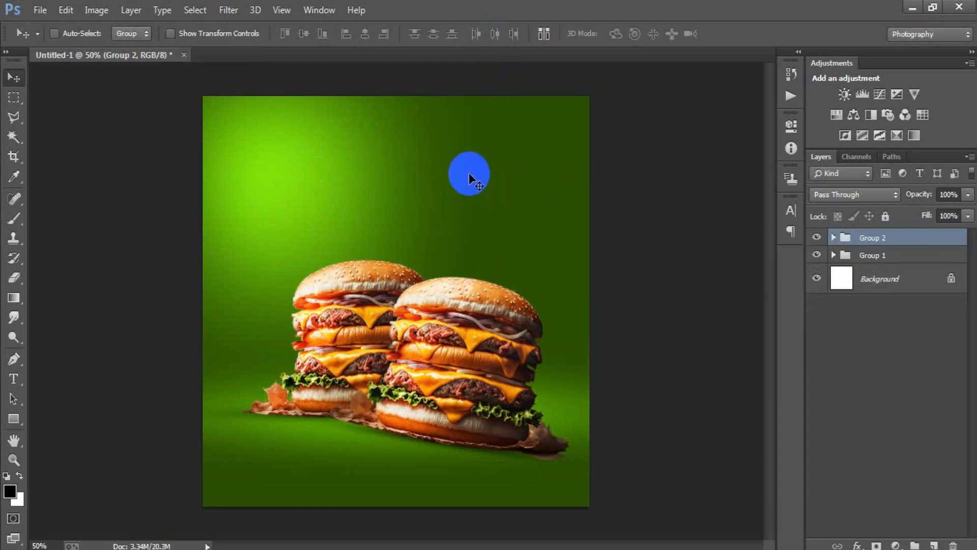
Place the tomato slice image, whose file name ends in 003, as a linked object scaled proportionally to about 10.3%.
left_click(40, 10)
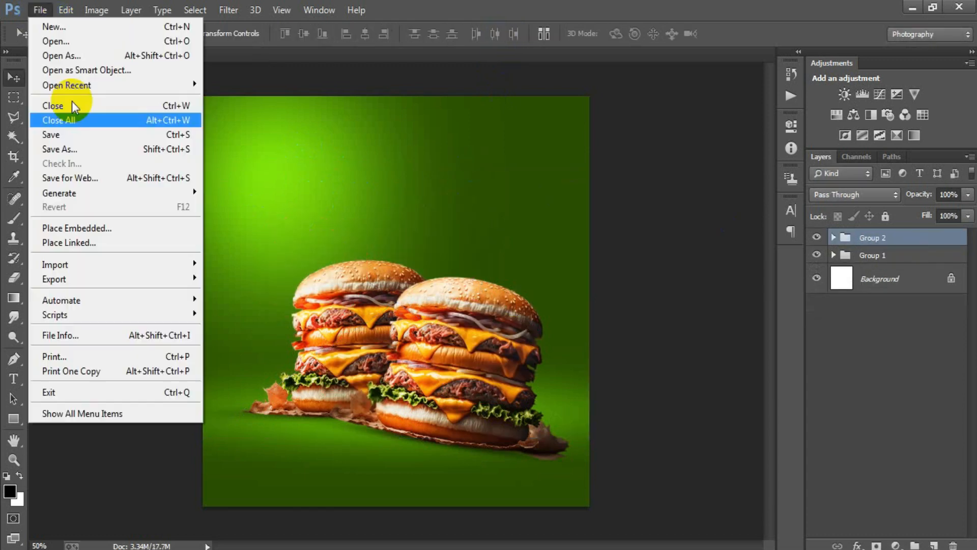
left_click(106, 237)
left_click(683, 122)
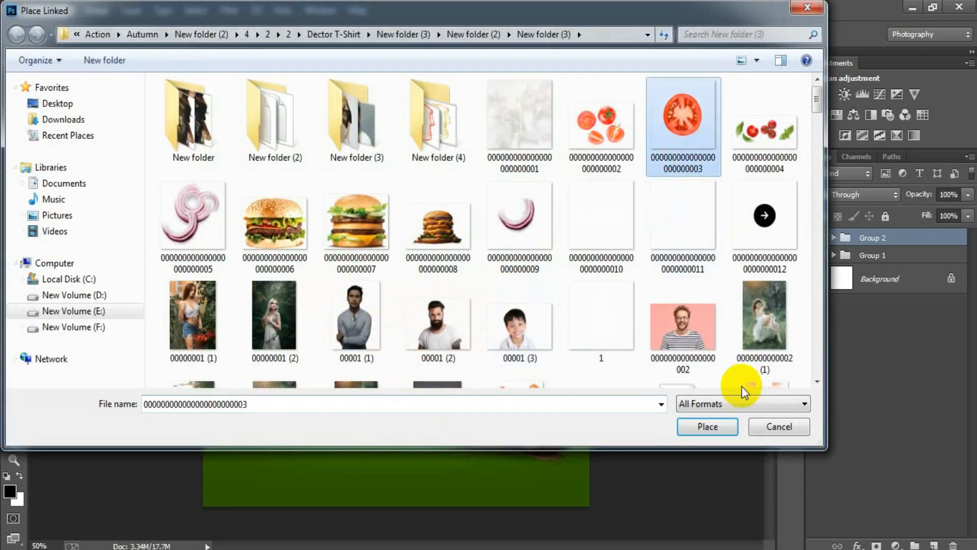
left_click(708, 427)
left_click_drag(591, 505, 470, 315)
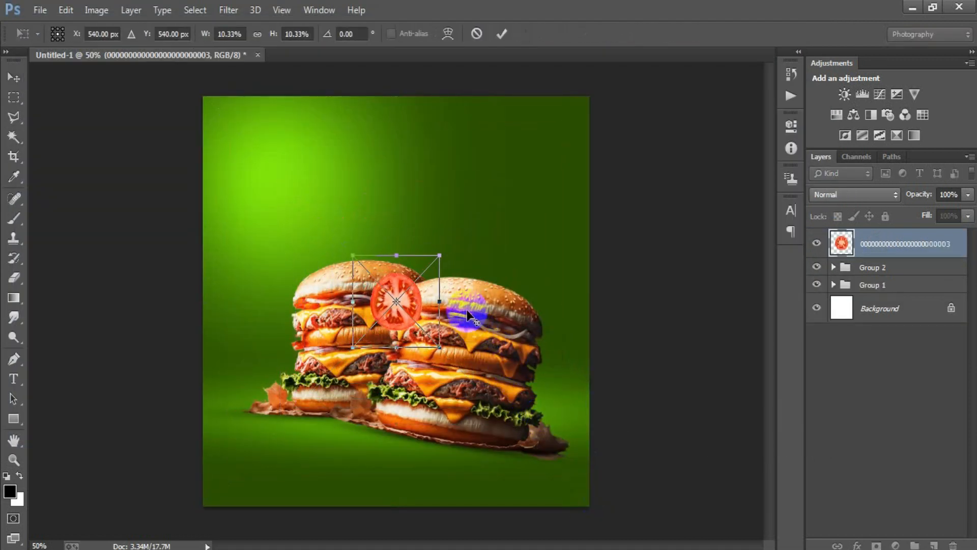
left_click(502, 34)
Move the tomato slice to the canvas's upper right area, rotate it about 15° clockwise and scale it to about 9%.
left_click_drag(396, 330, 535, 226)
key("ctrl+t")
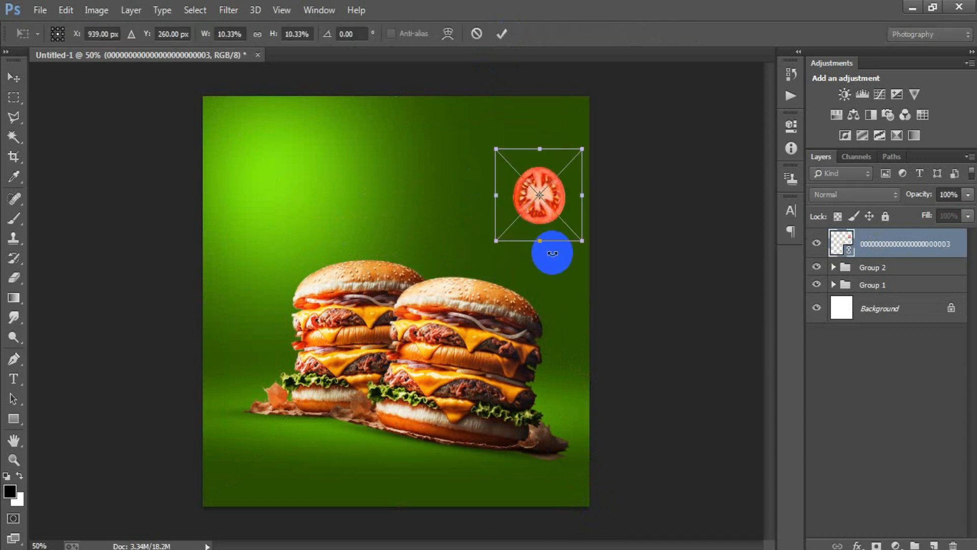
left_click_drag(574, 270, 563, 244)
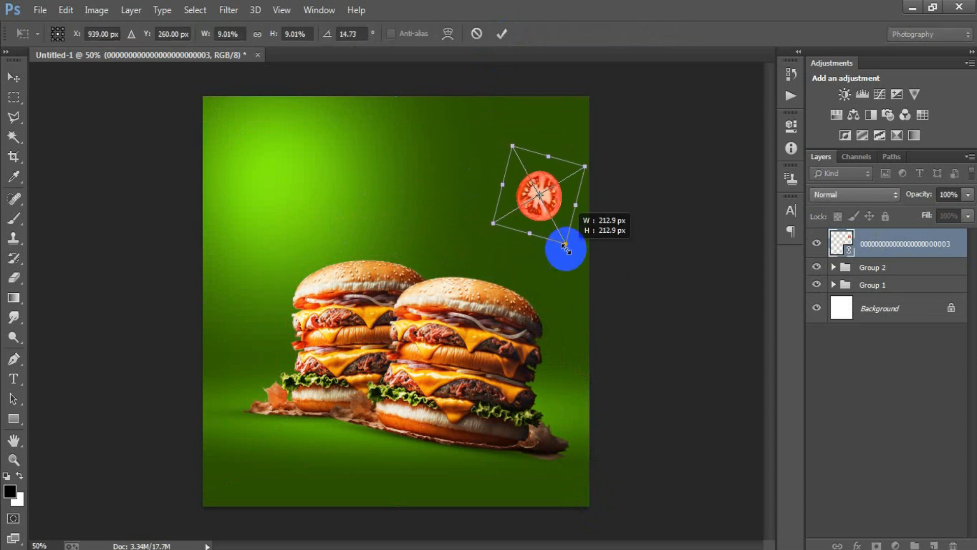
left_click(502, 34)
left_click_drag(539, 214, 529, 213)
Rasterize the tomato slice layer and apply a Gaussian Blur with a 4.4-pixel radius to it.
right_click(936, 243)
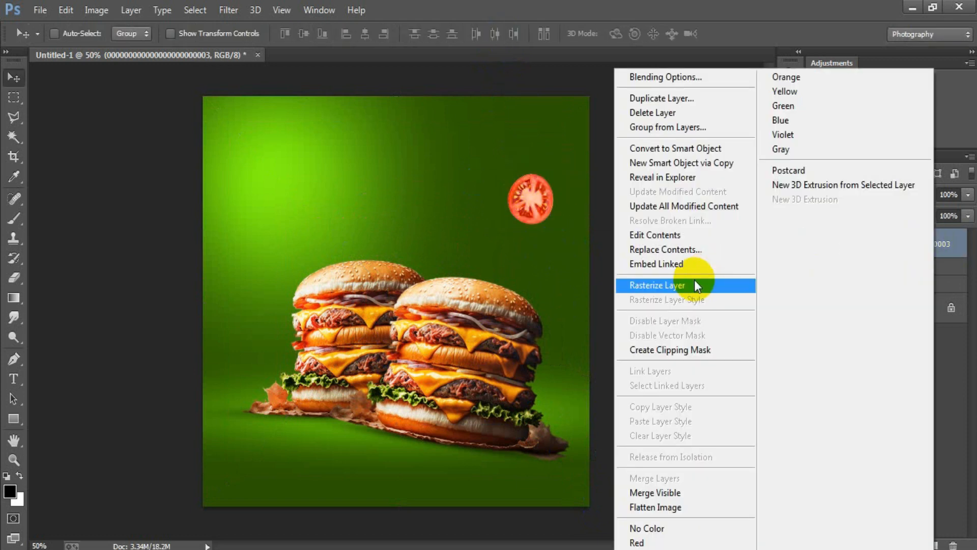
left_click(696, 288)
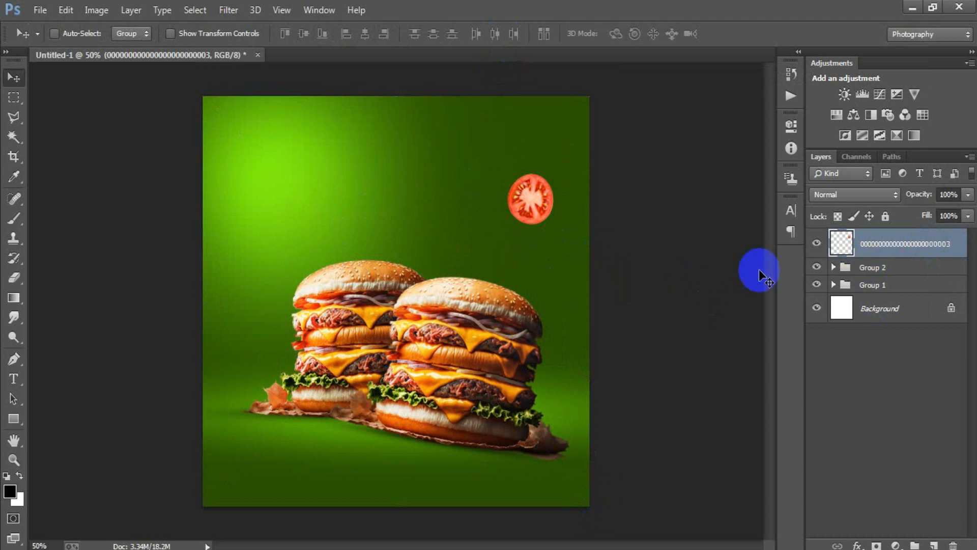
left_click(225, 10)
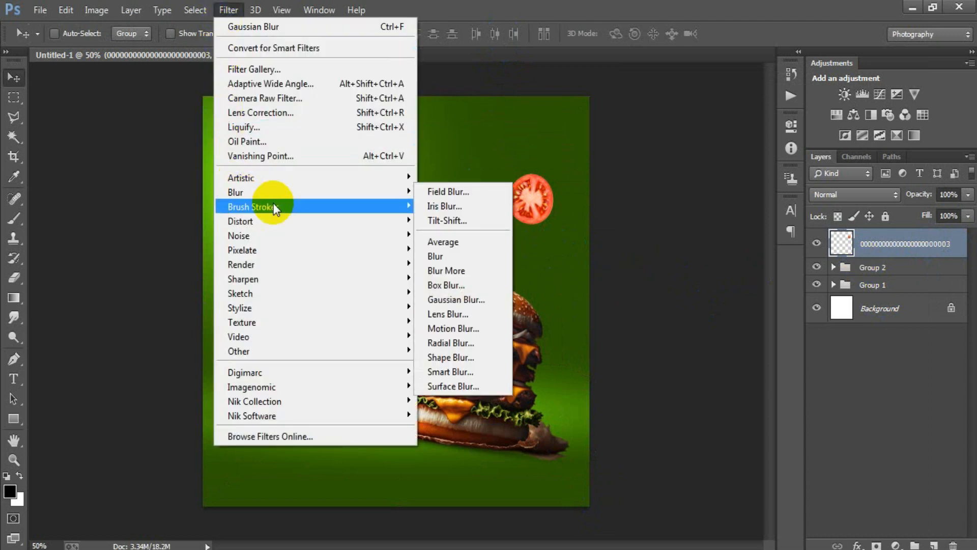
left_click(484, 299)
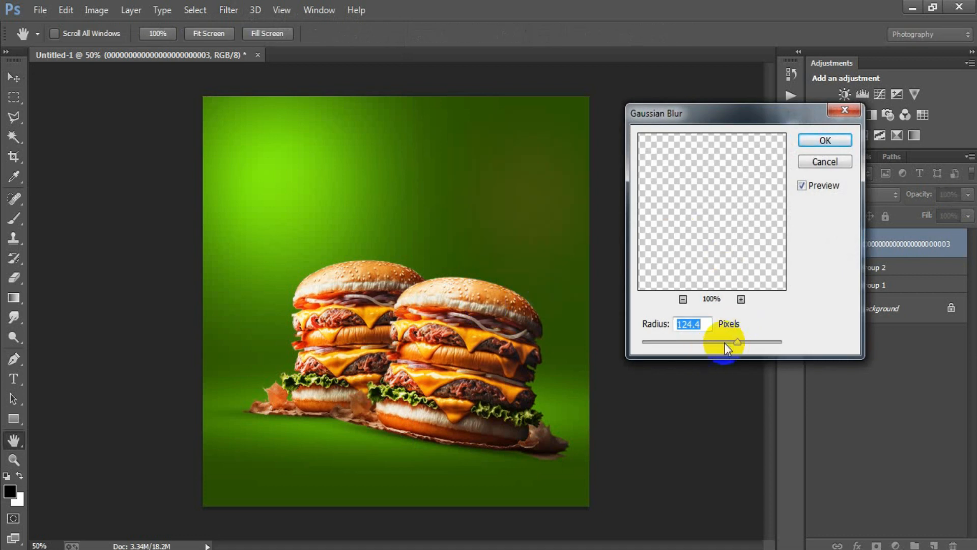
left_click_drag(682, 345, 681, 345)
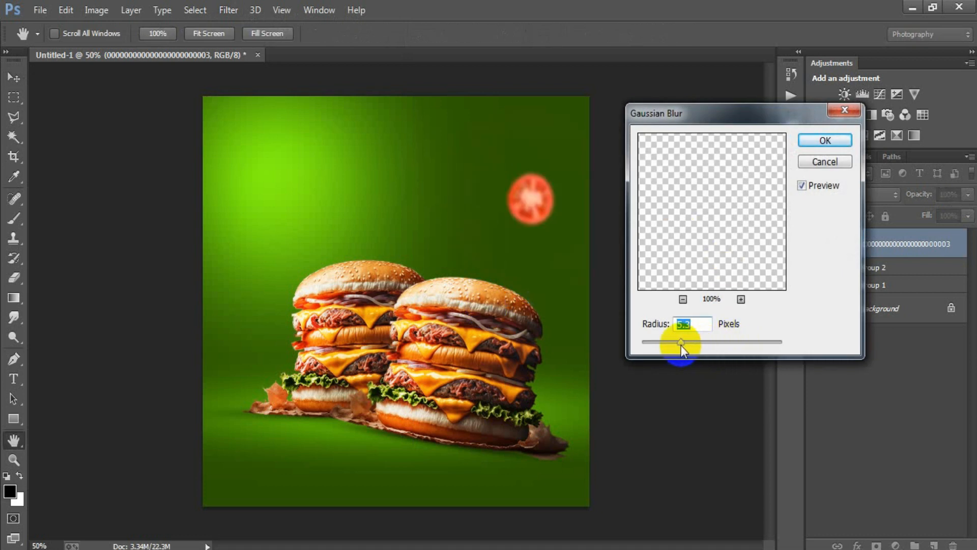
left_click_drag(679, 349, 675, 351)
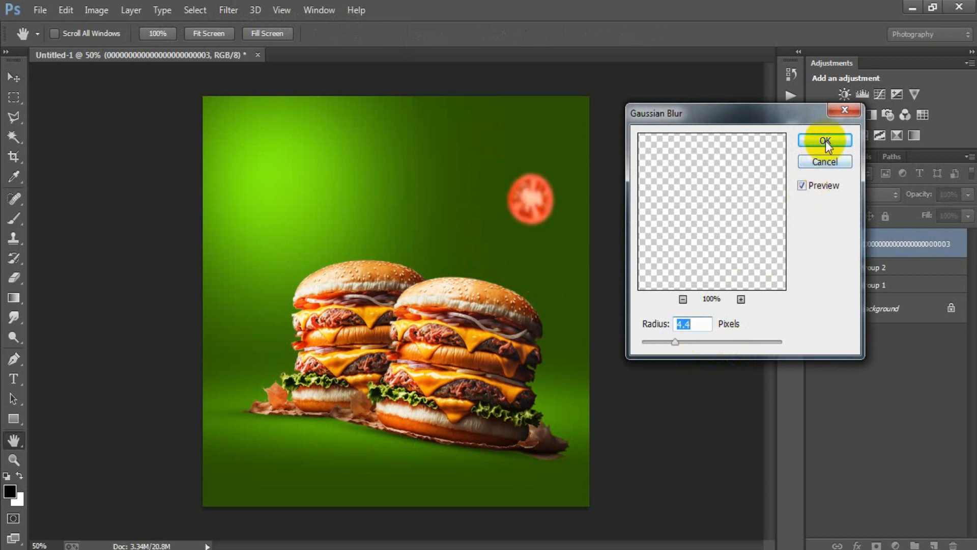
left_click(825, 141)
Add a drop shadow to the tomato slice with 60% opacity, 30 px distance and 38 px size, and collapse its effects list.
double_click(963, 244)
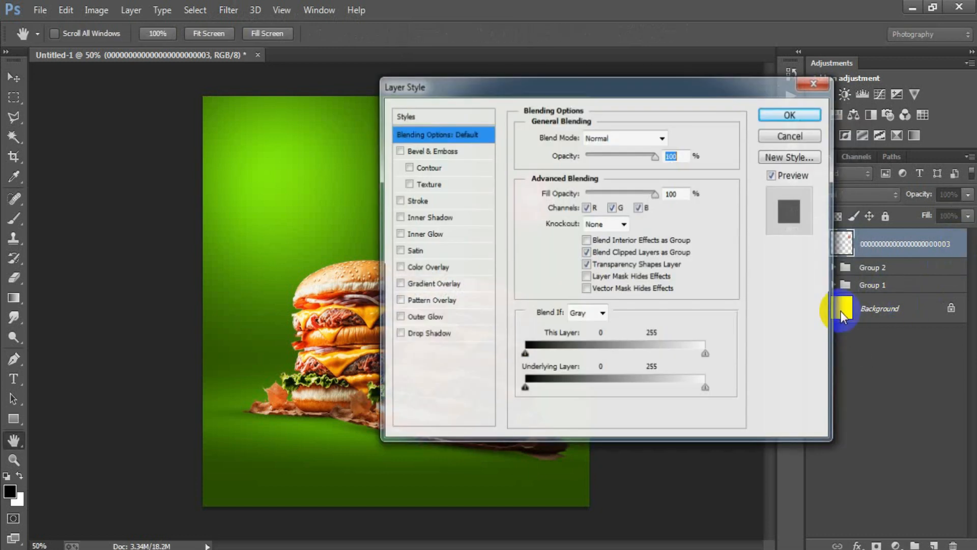
left_click_drag(506, 88, 644, 96)
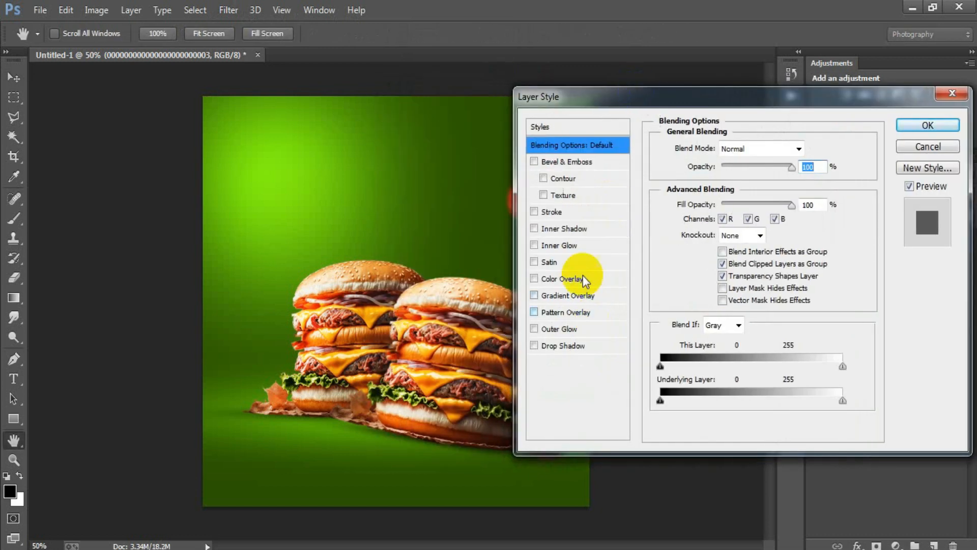
left_click(571, 348)
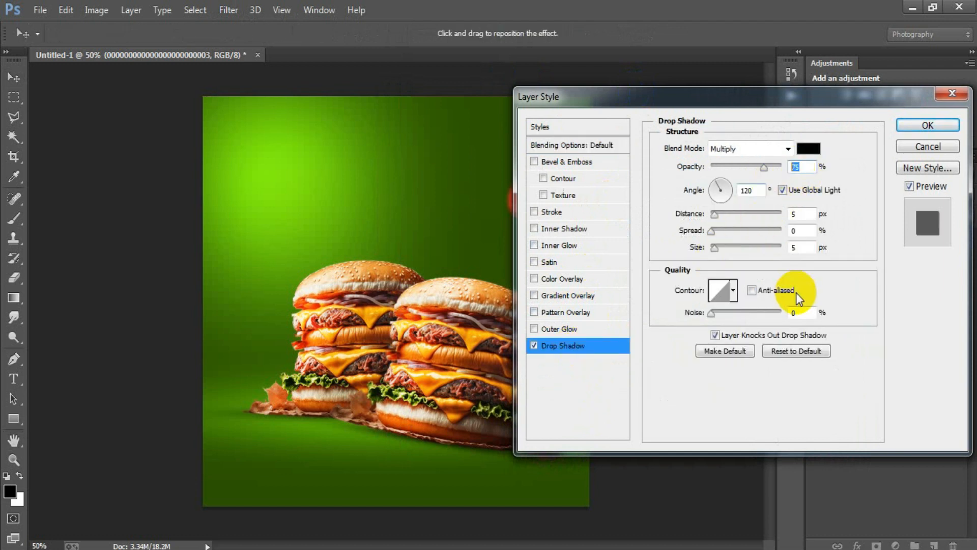
type("60")
key("Tab")
type("30")
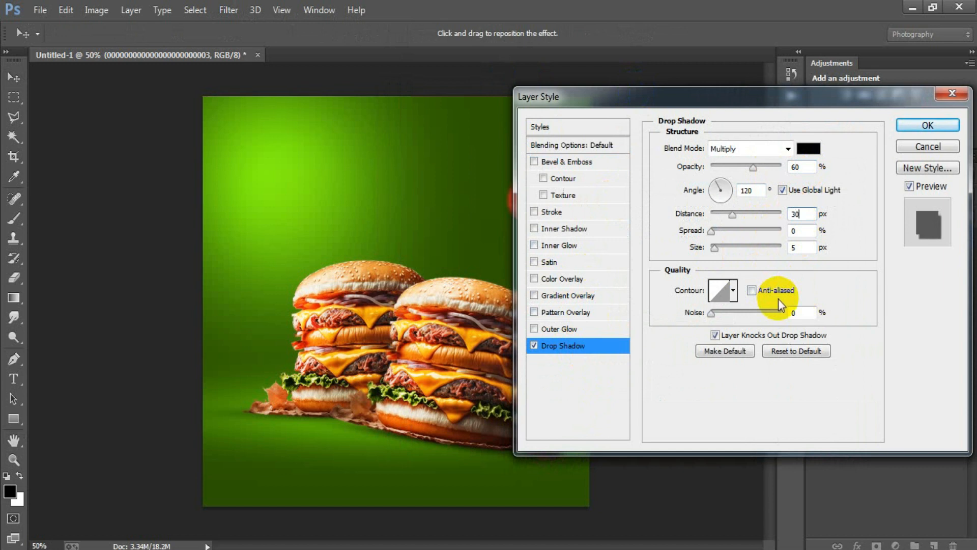
left_click(810, 248)
type("38")
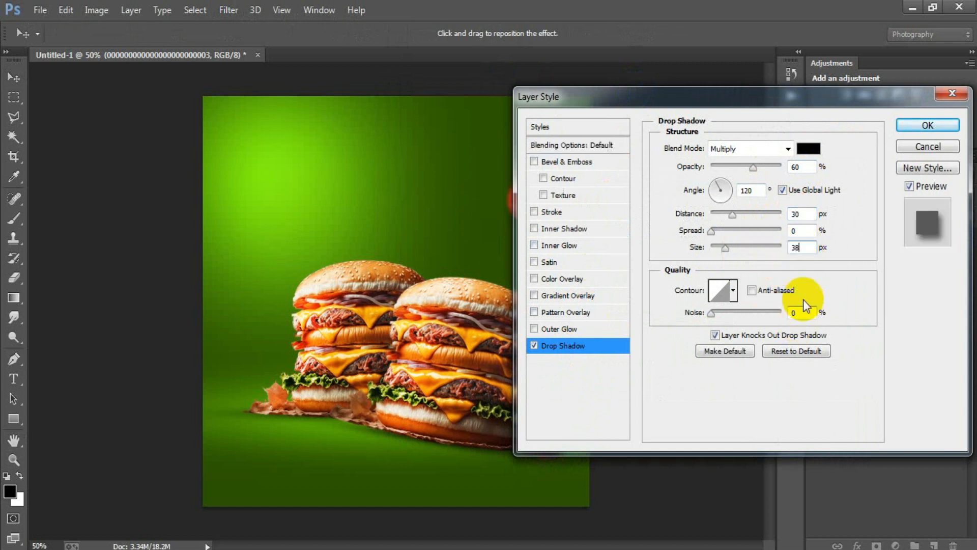
left_click_drag(694, 105, 639, 102)
left_click(857, 128)
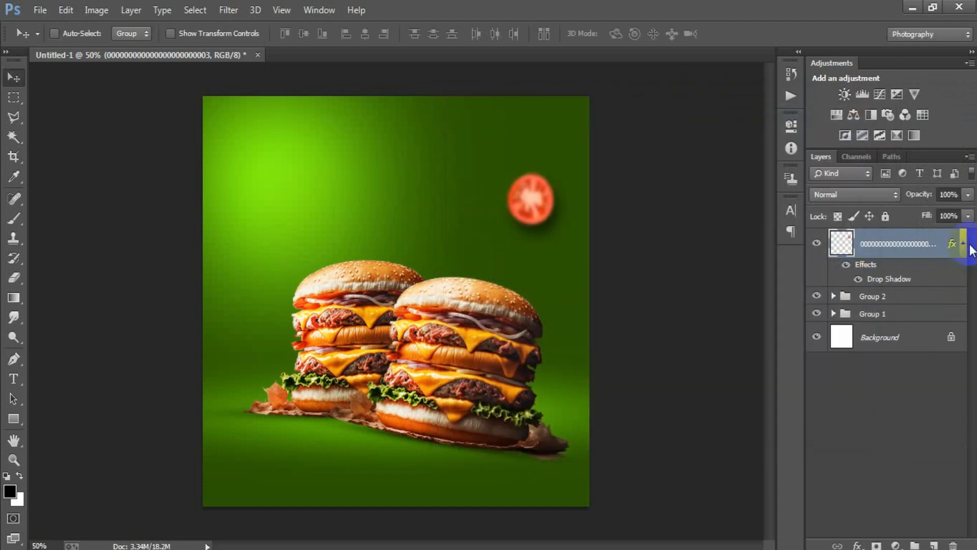
left_click(964, 244)
Open the tomato and basil image whose file name ends in 004 as a separate document.
left_click(40, 10)
left_click(46, 33)
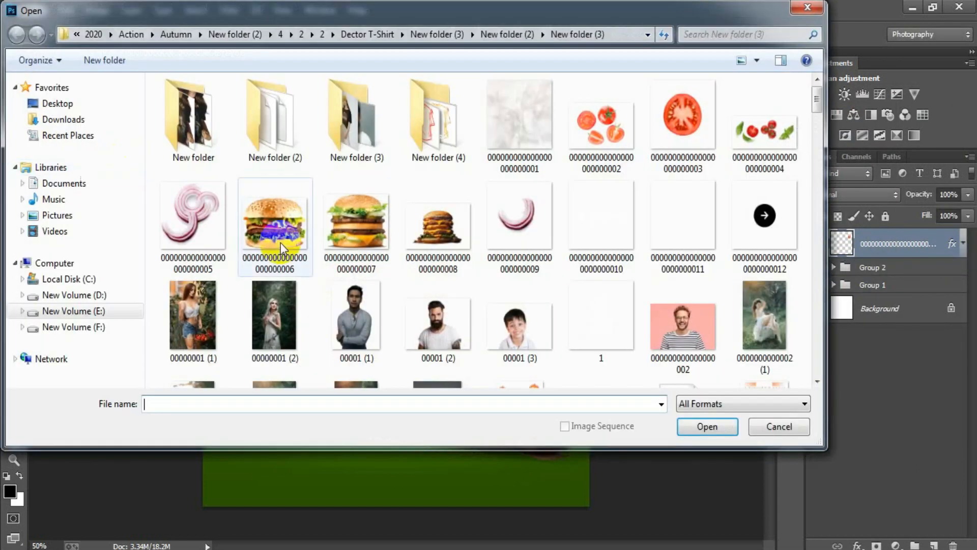
left_click(744, 140)
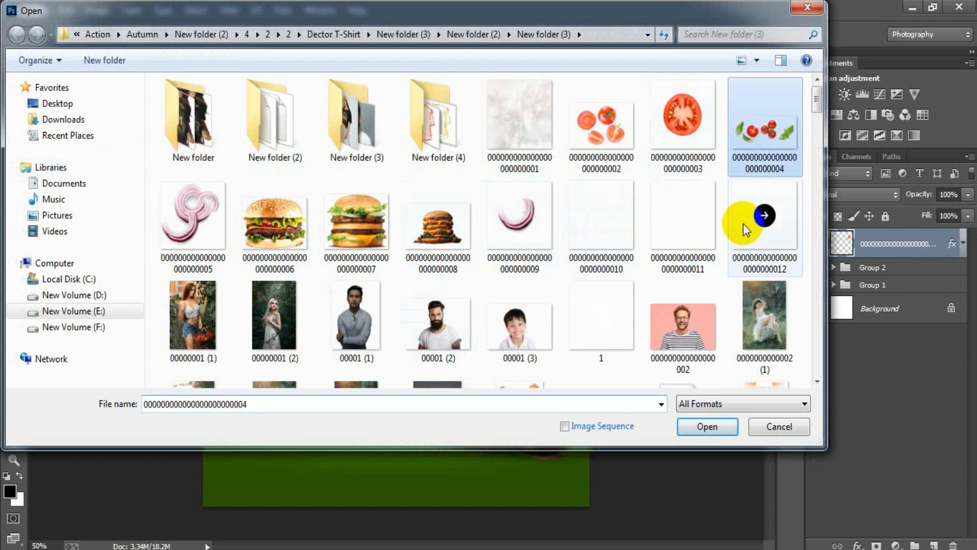
left_click(708, 427)
left_click_drag(312, 73, 448, 63)
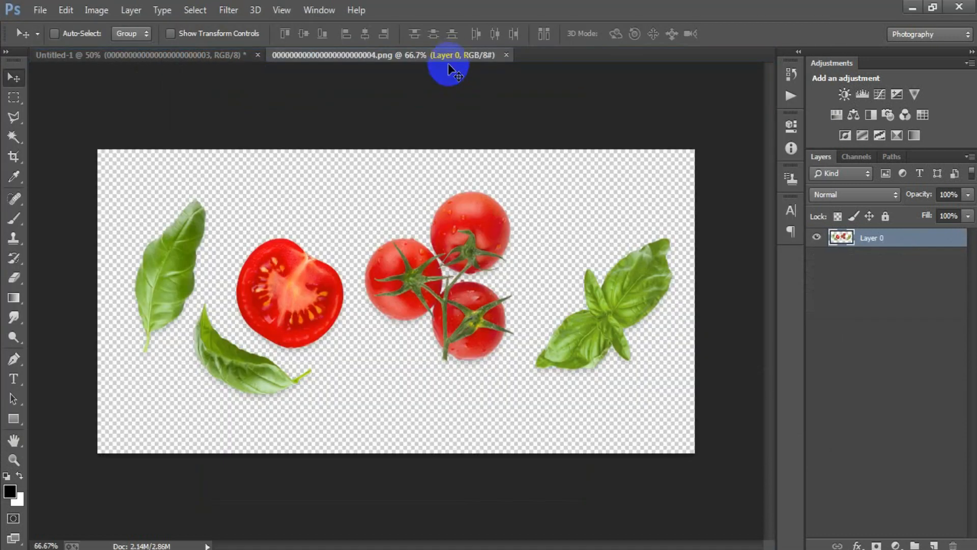
Outline the basil leaf beneath the halved tomato with a closed Polygonal Lasso selection.
left_click(14, 117)
left_click(164, 376)
left_click(202, 295)
left_click(223, 315)
left_click(287, 357)
left_click(337, 366)
left_click(350, 436)
left_click(233, 472)
left_click(171, 451)
left_click(164, 376)
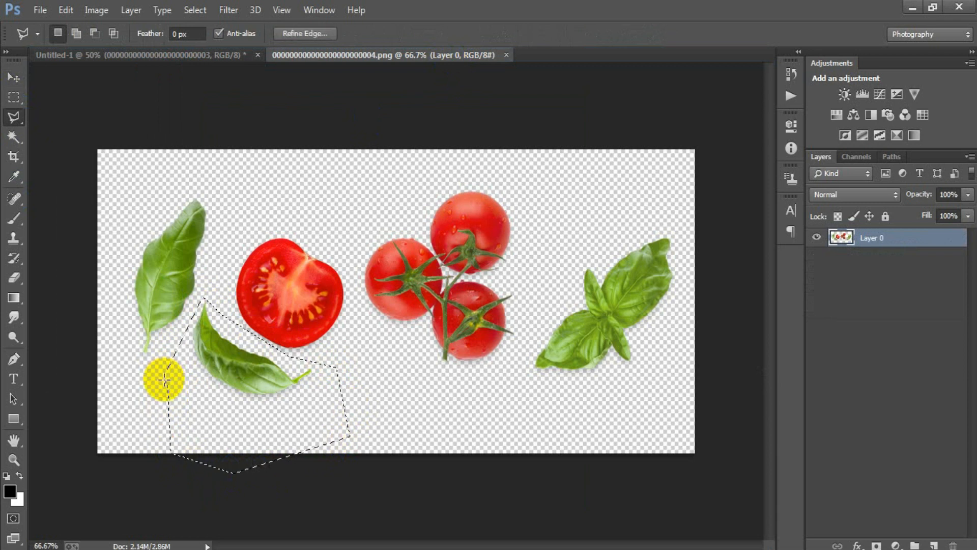
Transfer the selected basil leaf into the burger design with the Move tool.
left_click(14, 77)
mouse_move(232, 342)
left_mouse_down()
mouse_move(168, 162)
mouse_move(149, 58)
mouse_move(294, 461)
left_mouse_up()
left_click(428, 55)
left_click_drag(310, 479, 425, 427)
Scale the basil leaf to roughly half size, rotate it about 53° counterclockwise and position it just below the burgers.
key("ctrl+t")
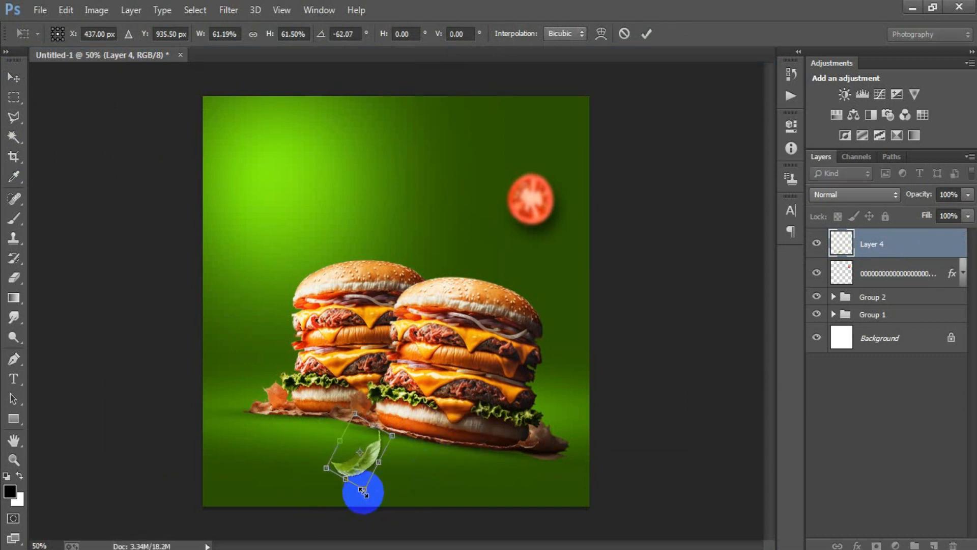
left_click_drag(363, 492, 363, 480)
left_click_drag(426, 491, 425, 505)
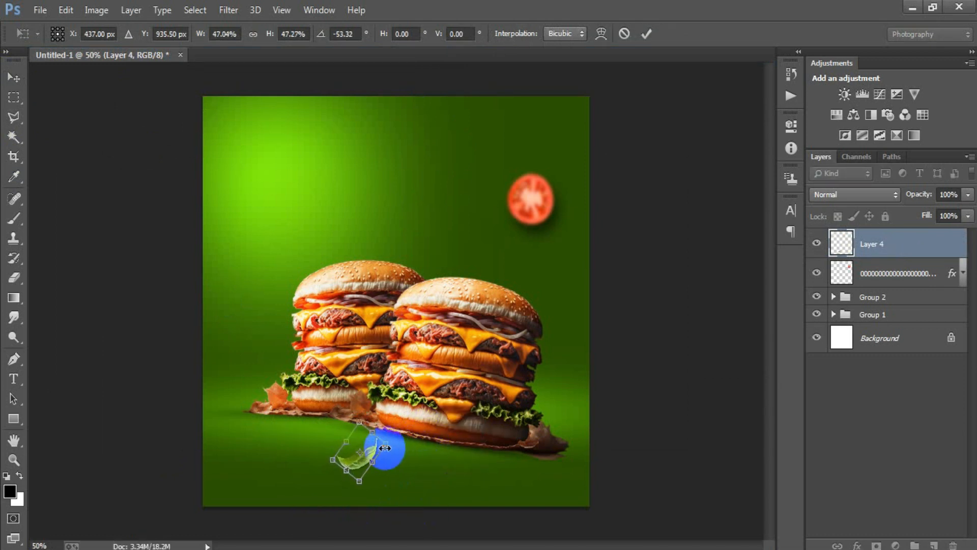
left_click(647, 34)
left_click_drag(366, 460, 377, 460)
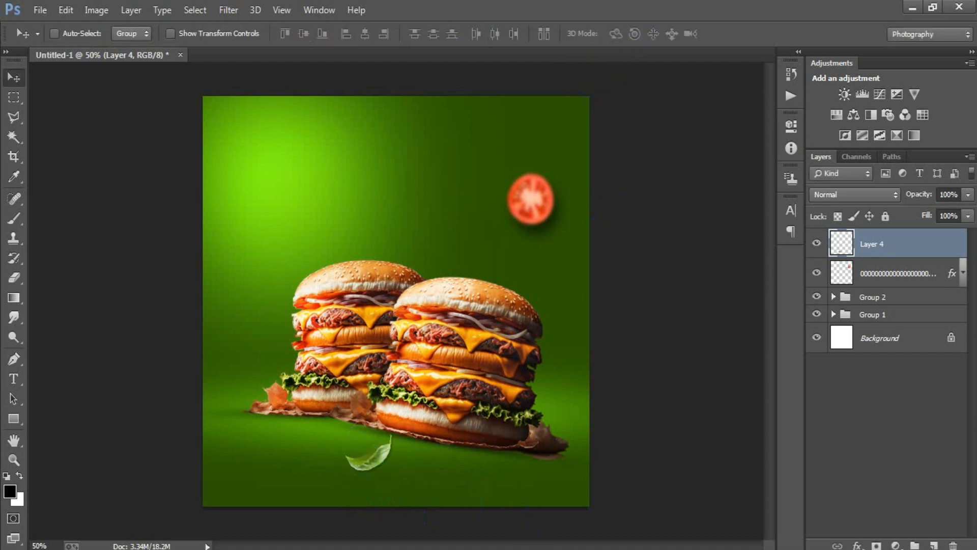
Copy the tomato slice's layer style and select the basil leaf layer.
right_click(961, 274)
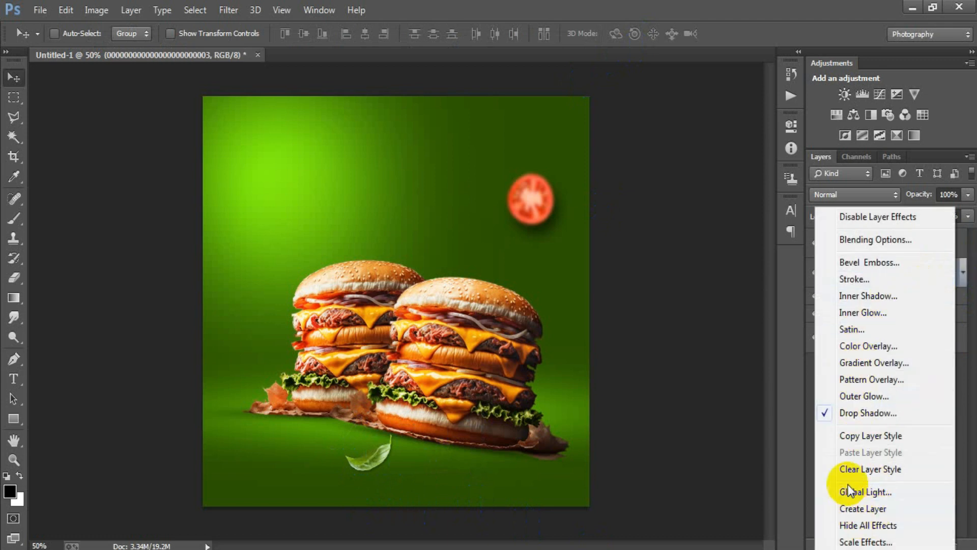
left_click(849, 436)
key("ctrl+shift+alt+n")
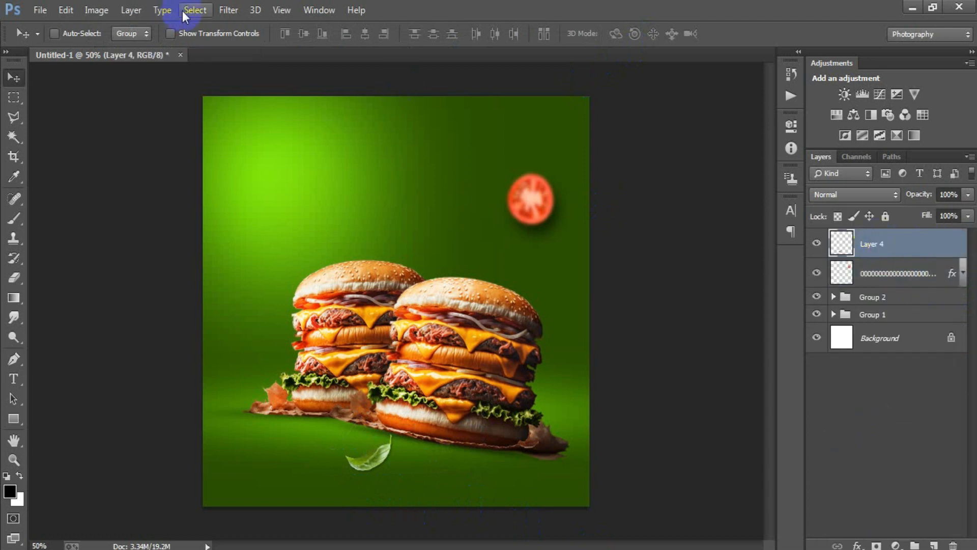
Apply a Gaussian Blur of about 3.5 pixels to the basil leaf and paste the copied drop shadow style onto it.
left_click(228, 10)
mouse_move(263, 198)
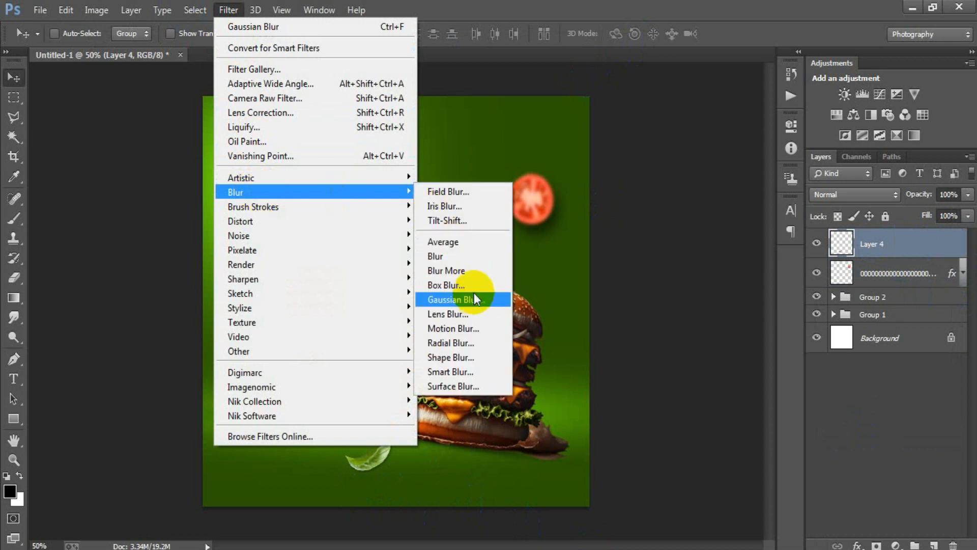
left_click(455, 301)
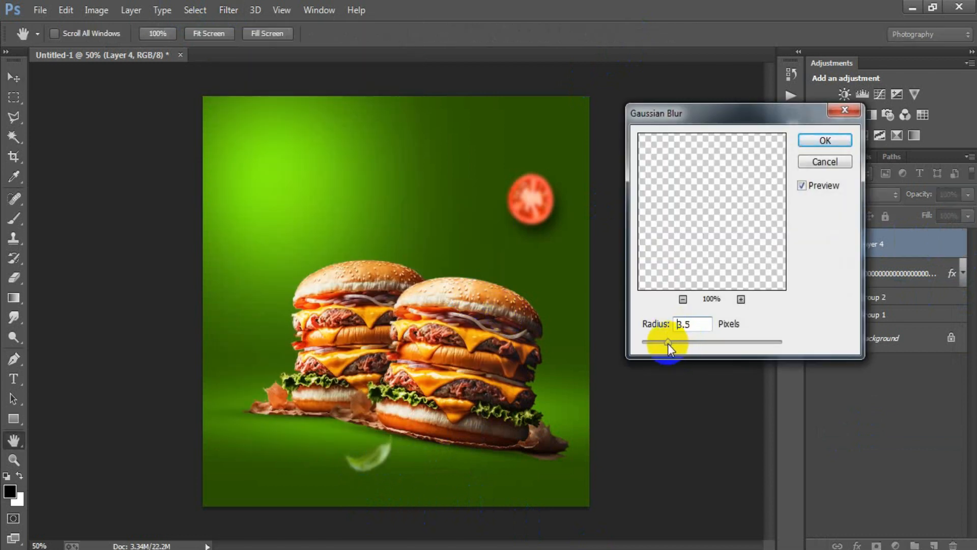
left_click(820, 142)
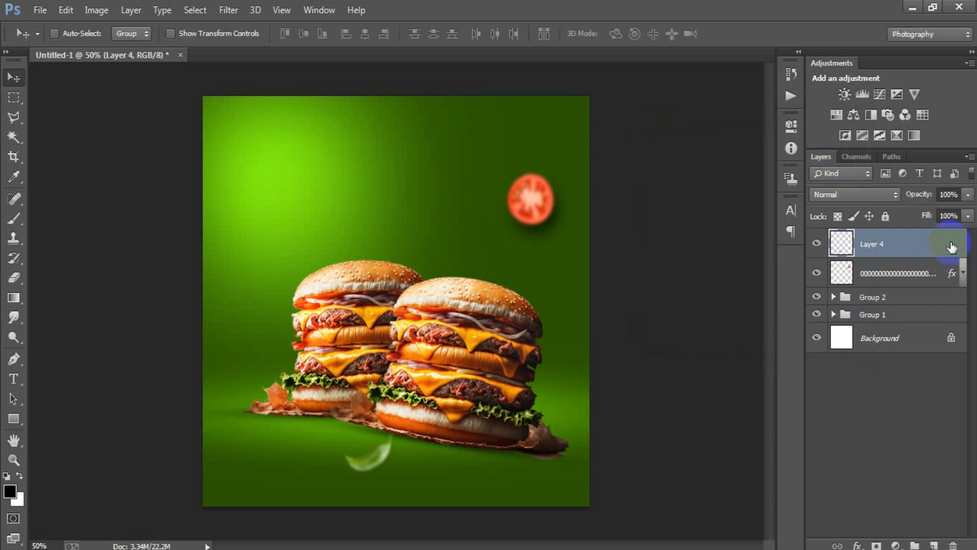
right_click(951, 247)
left_click(701, 344)
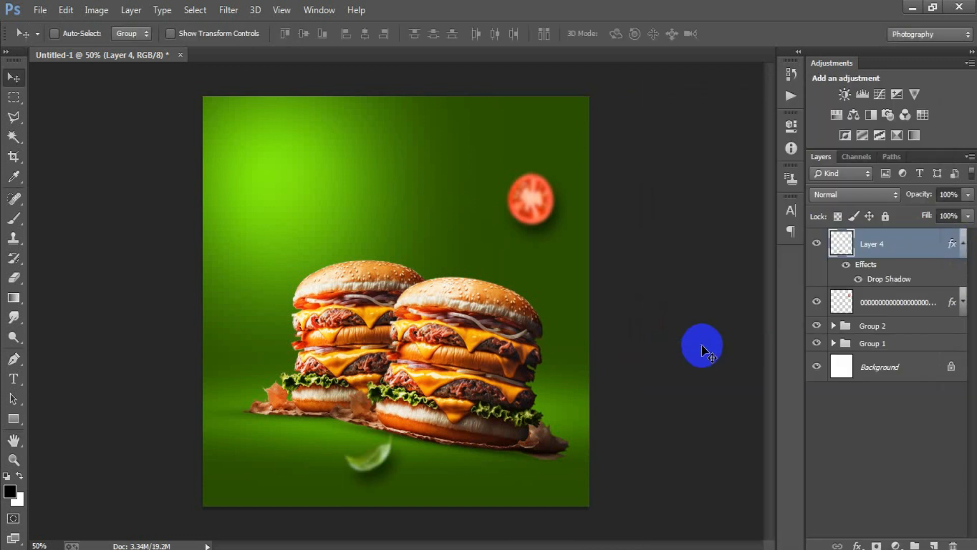
Place the onion slice image, whose file name ends in 009, as a linked object.
left_click(40, 10)
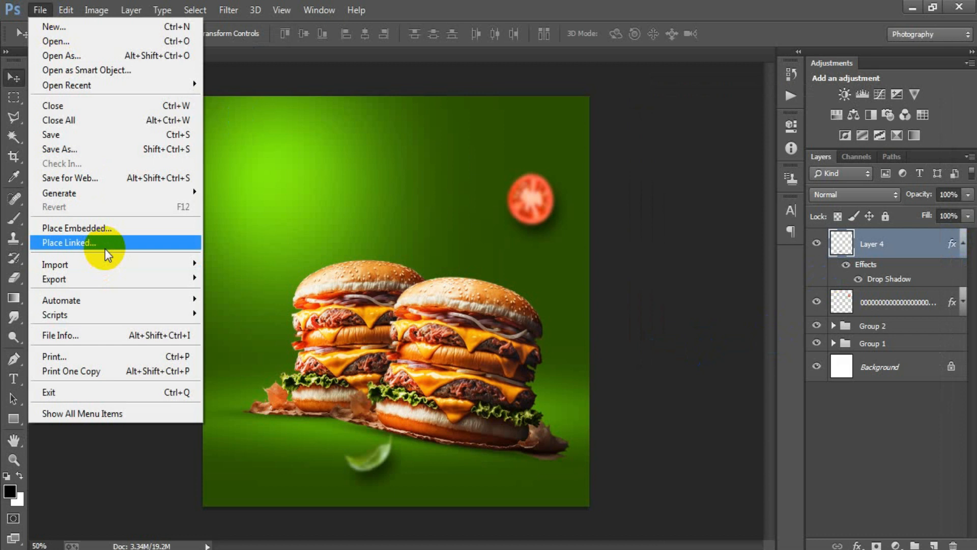
left_click(106, 244)
left_click(496, 245)
left_click(699, 420)
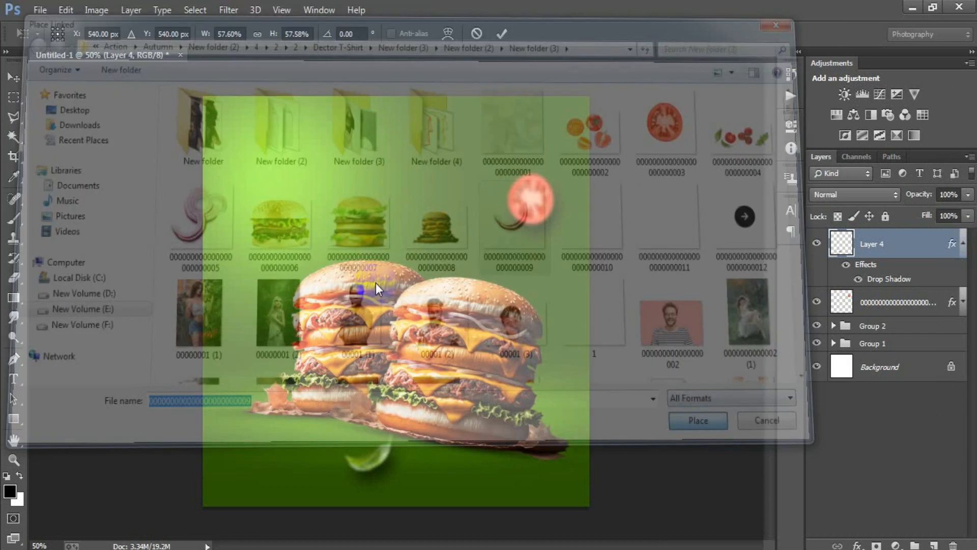
Rotate the onion slice about 153°, scale it to about 13.8% and move it to the canvas's upper left area.
left_click_drag(605, 413, 229, 312)
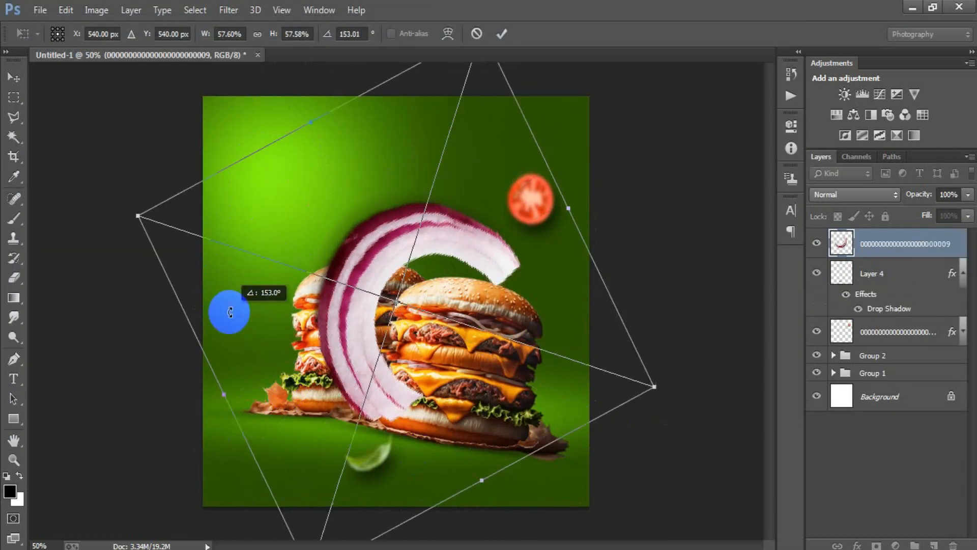
left_click_drag(649, 388, 299, 185)
left_click(346, 199)
left_click_drag(361, 219, 313, 184)
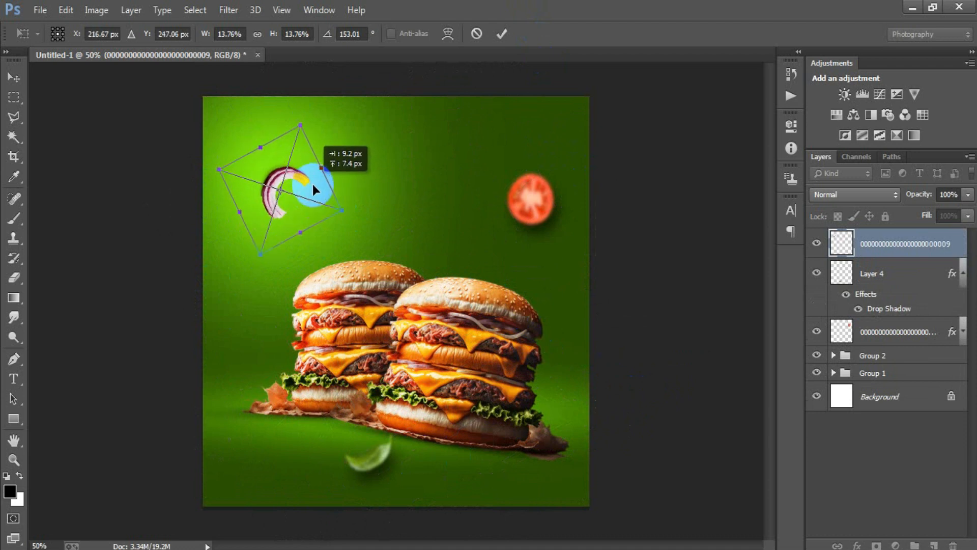
left_click(502, 34)
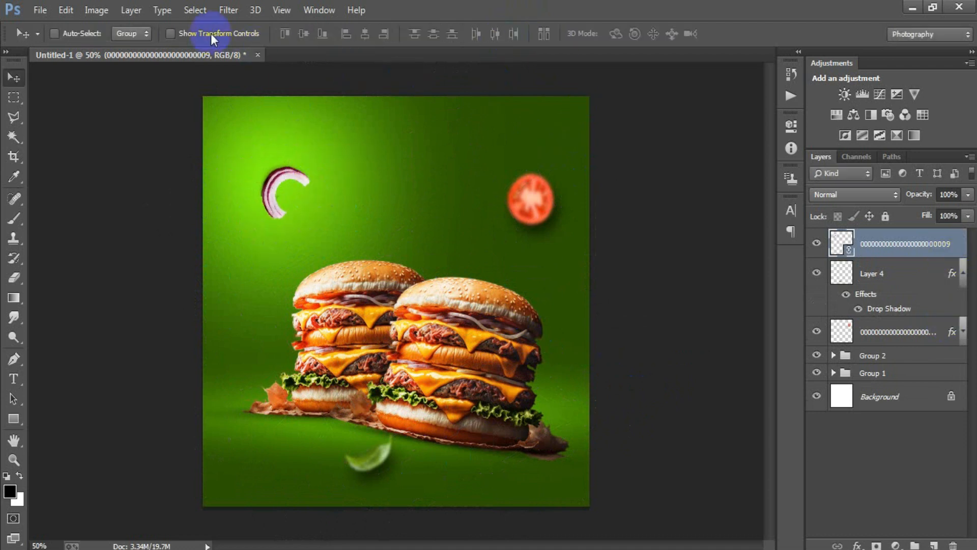
Apply a Gaussian Blur of about 4.8 pixels to the onion slice and paste the copied drop shadow style onto it.
left_click(218, 11)
mouse_move(267, 197)
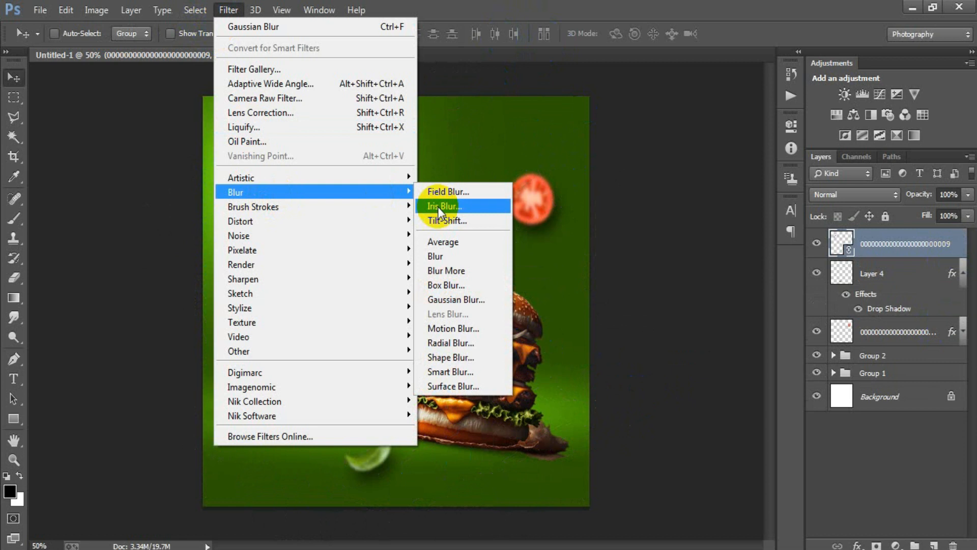
left_click(472, 300)
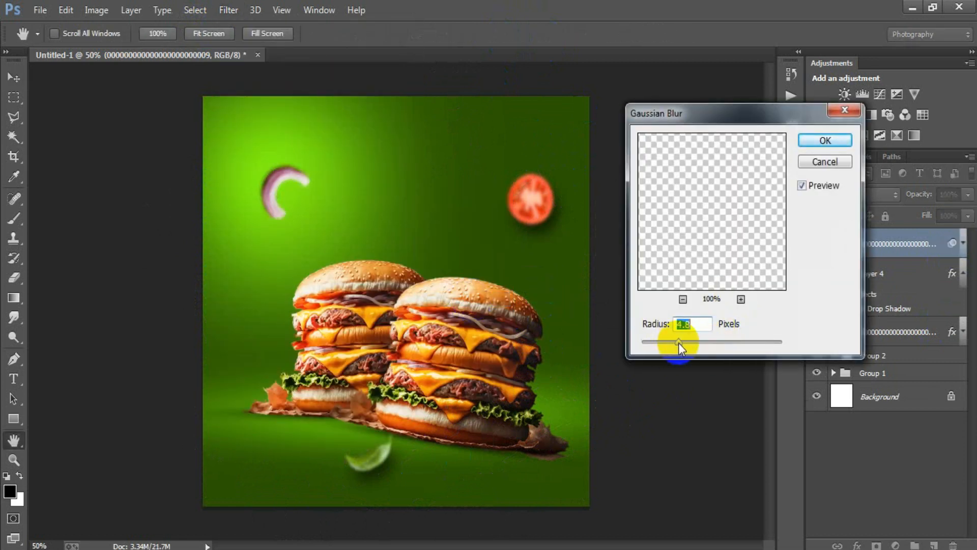
left_click(819, 143)
right_click(955, 248)
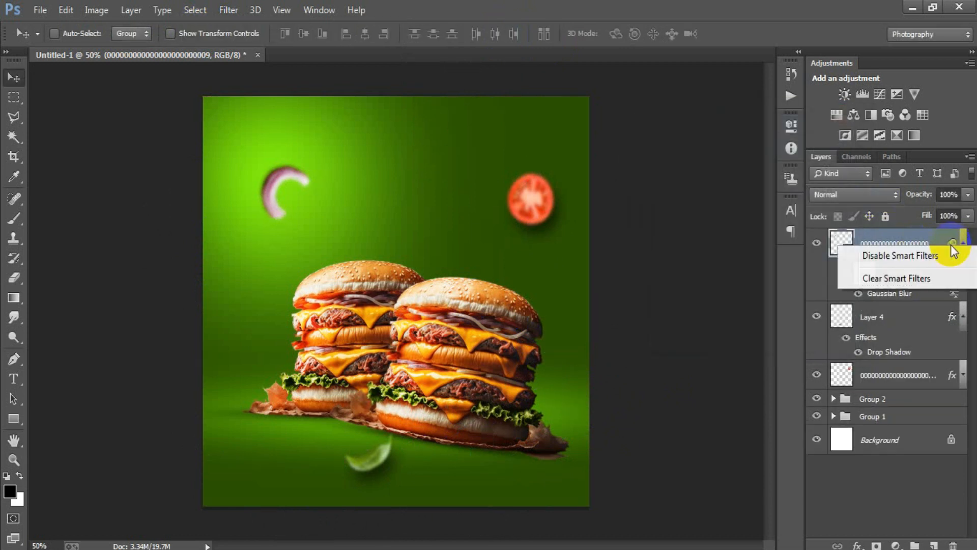
right_click(942, 234)
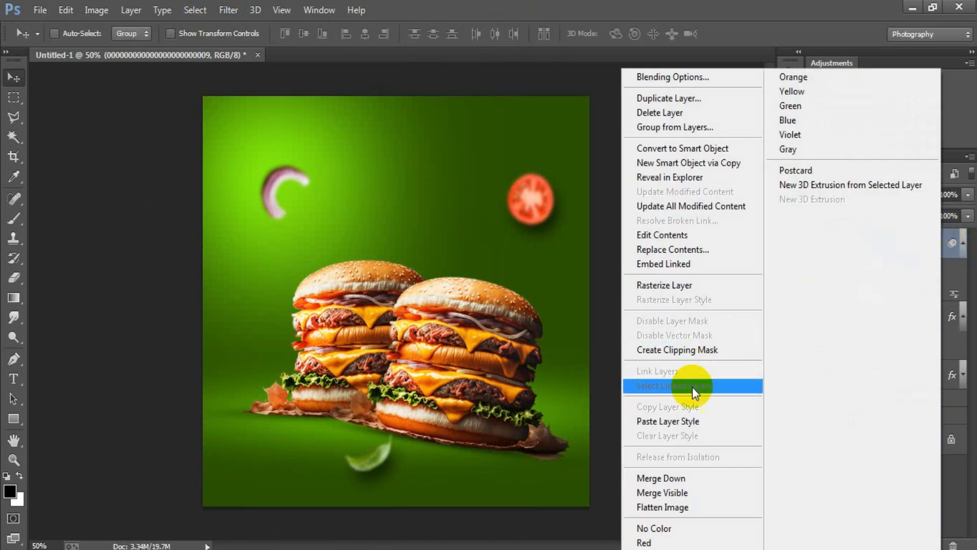
left_click(678, 420)
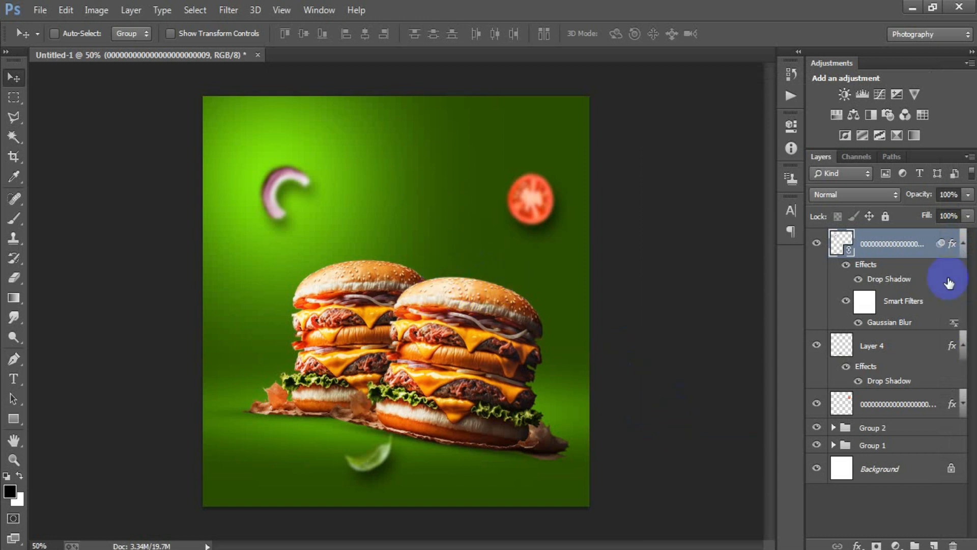
Group the onion, basil and tomato layers together and add a new empty layer above the group.
left_click(901, 407, "shift")
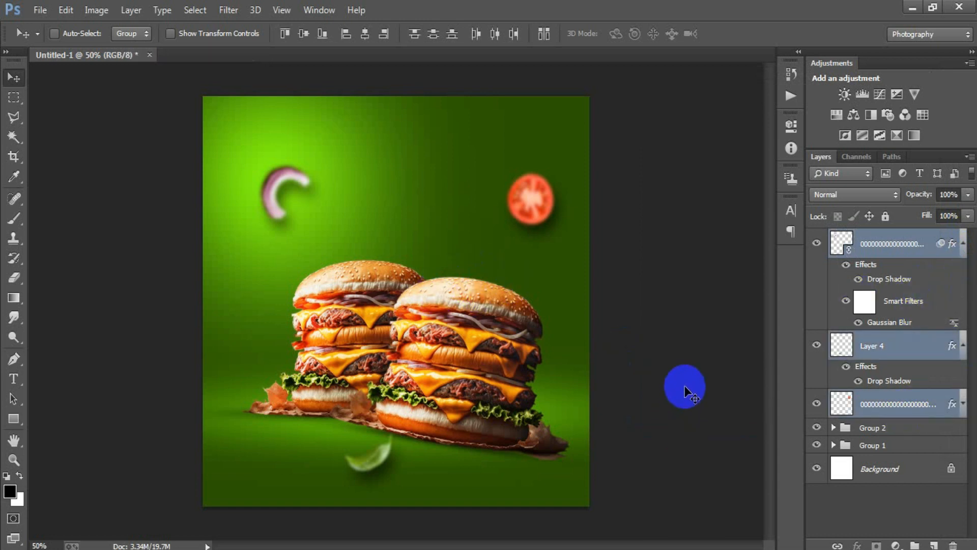
key("ctrl+g")
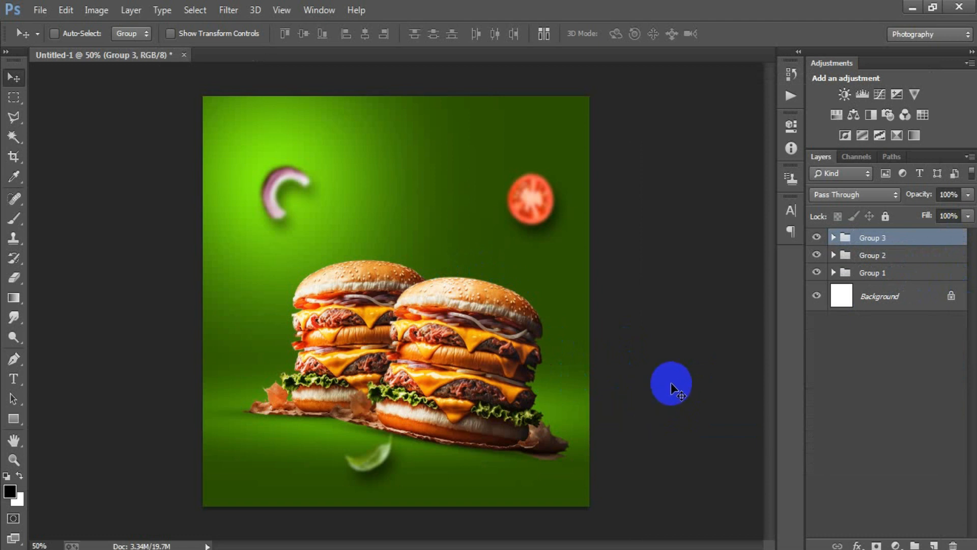
left_click(929, 546)
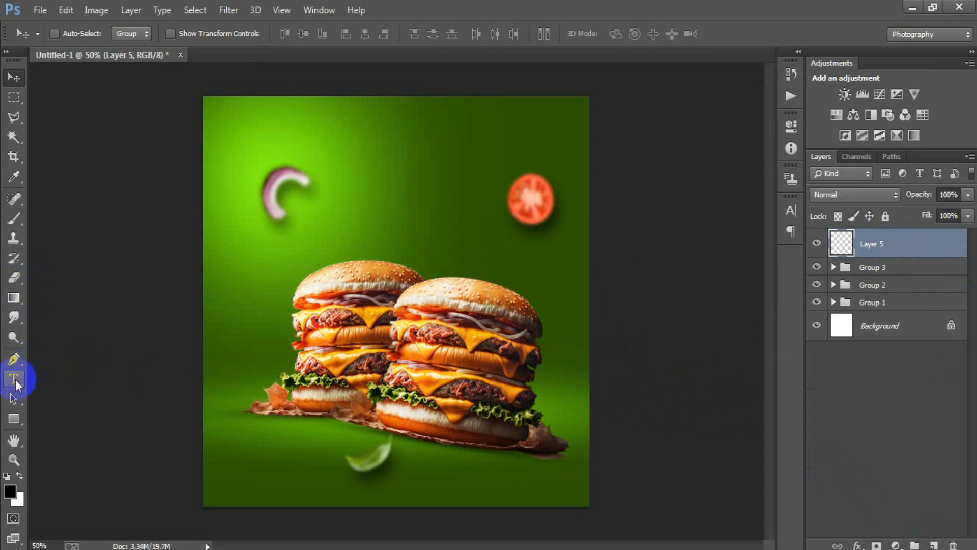
Add the text "delicious" in the Happy Food font near the canvas's upper edge and enlarge it to about 16 pt.
left_click(19, 383)
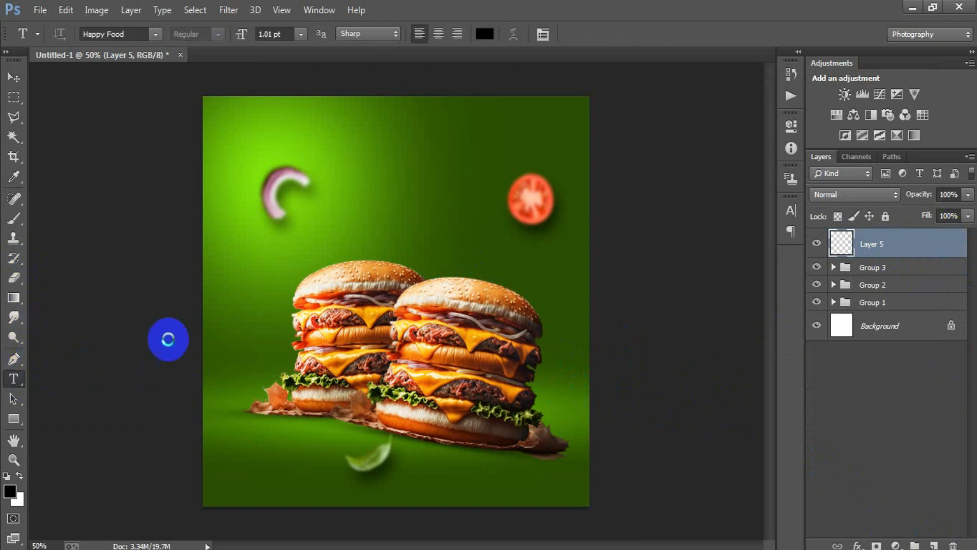
left_click(373, 136)
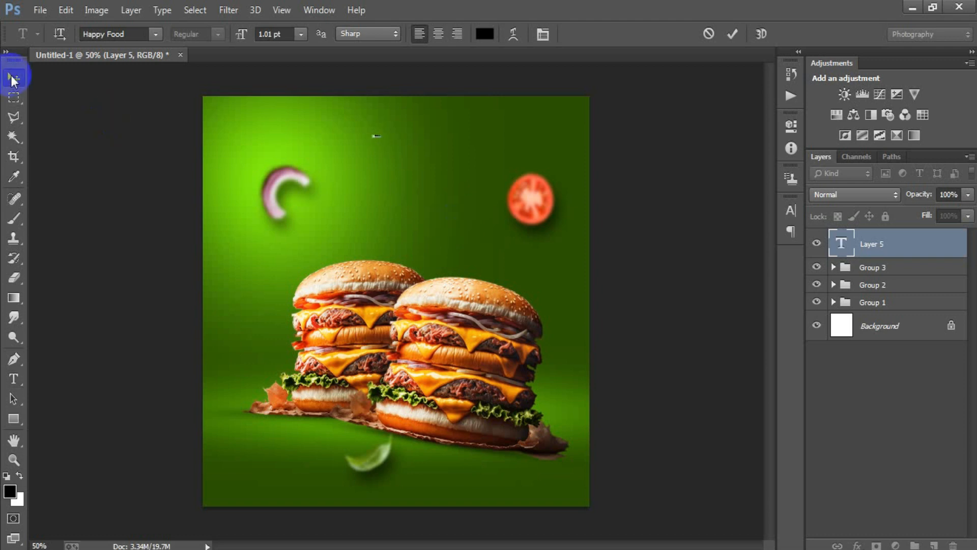
left_click(13, 77)
left_click(791, 210)
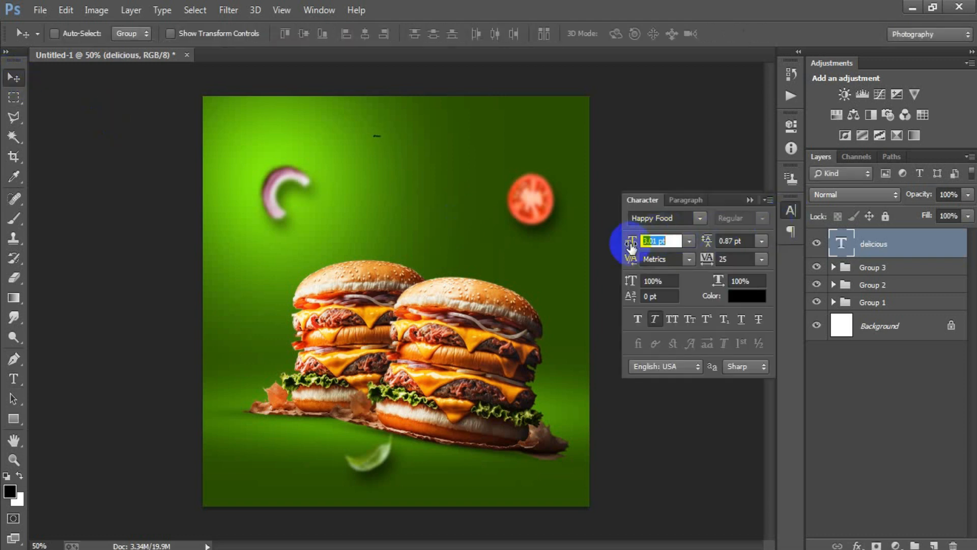
left_click_drag(632, 243, 640, 243)
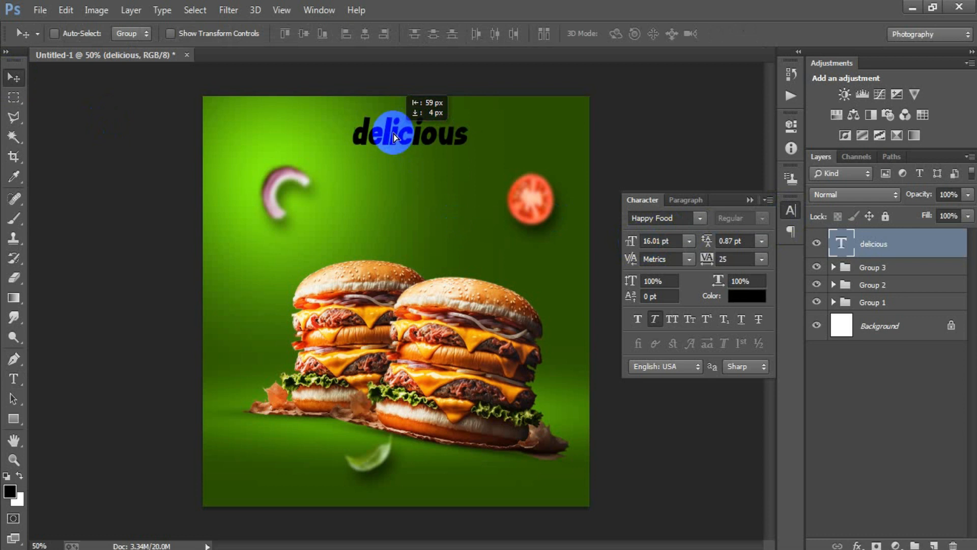
Move the "delicious" text to the upper center of the canvas and color it white (ffffff).
left_click_drag(394, 134, 386, 146)
left_click(749, 295)
type("ffffff")
left_click(713, 116)
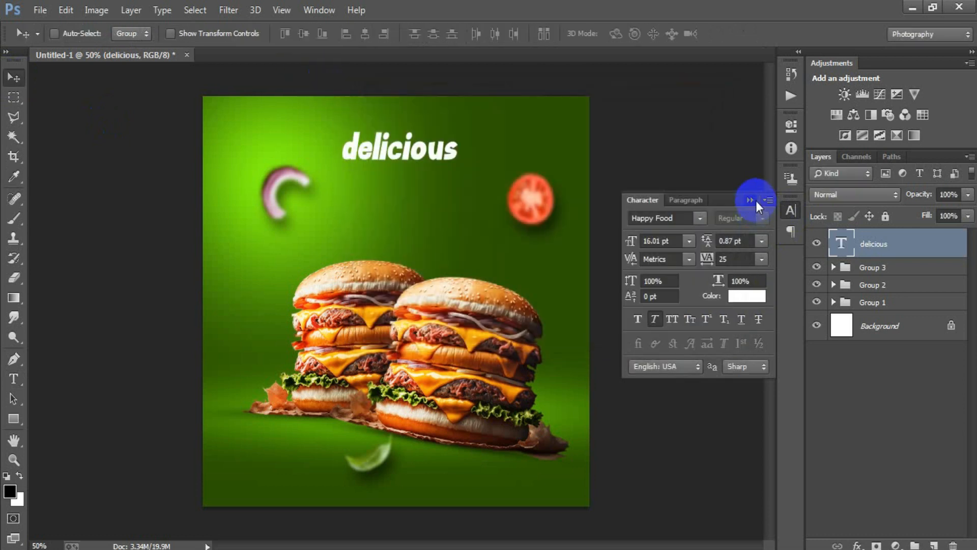
left_click(756, 201)
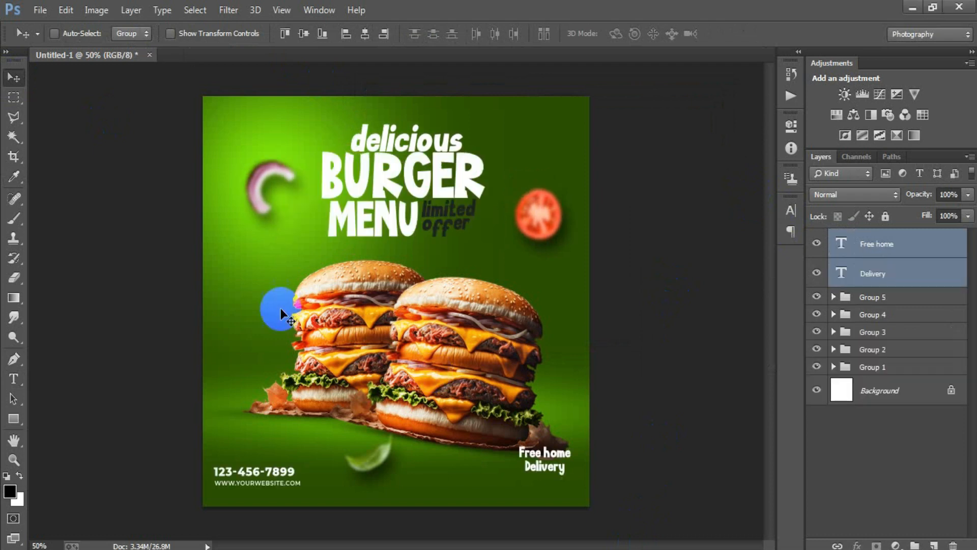
Place the image whose file name ends in 011 as a linked object.
left_click(44, 10)
left_click(100, 240)
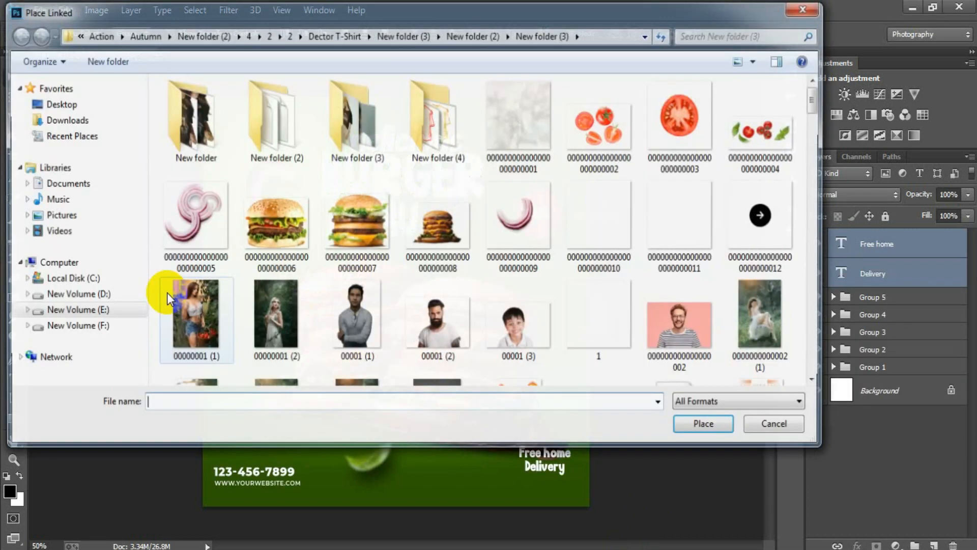
left_click(583, 249)
left_click(692, 232)
left_click(708, 426)
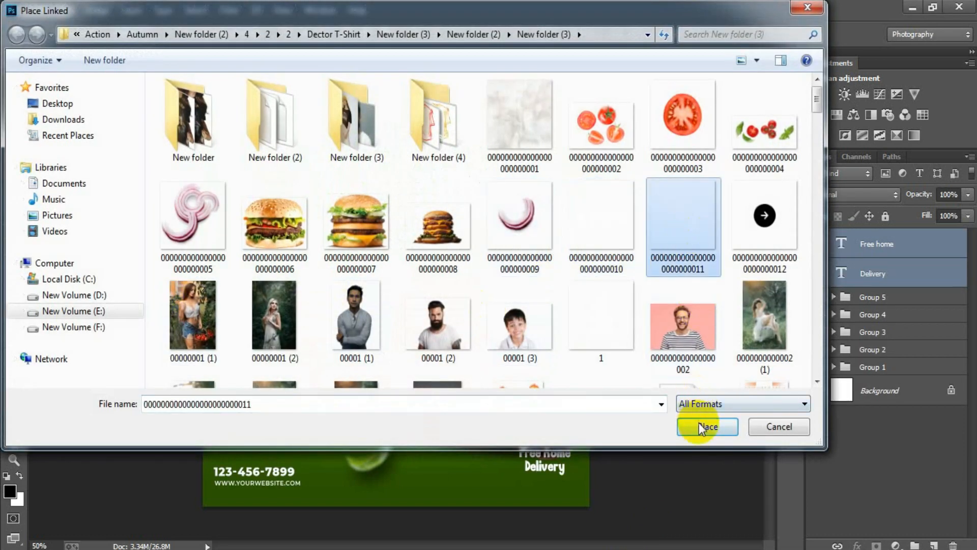
Scale down the placed image ending in 011 and move it just above the "Free home Delivery" text.
left_click_drag(589, 505, 456, 320)
left_click(502, 34)
left_click_drag(396, 328, 537, 438)
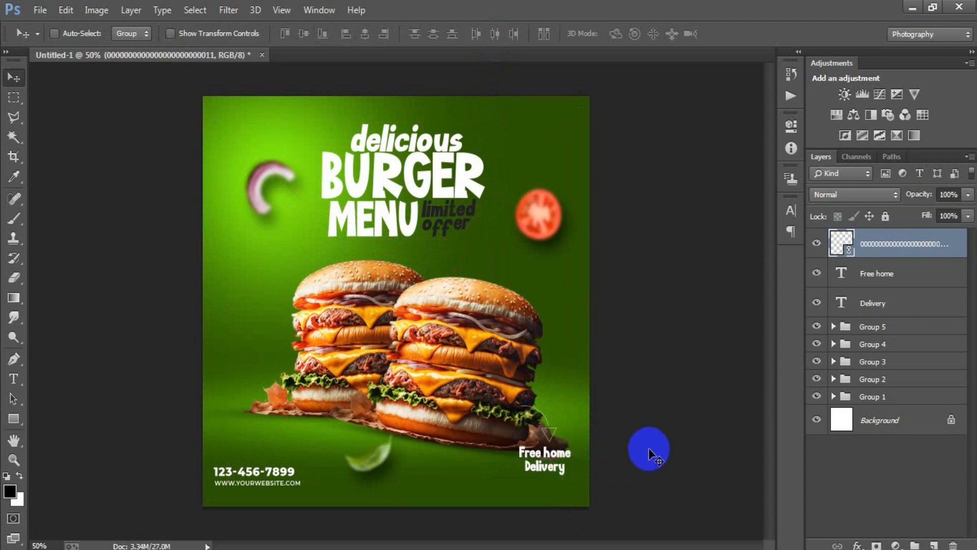
Draw a rounded rectangle about 270 × 70 px beside the left burger on a new layer and set its corner radii to 35 px.
left_click(934, 545)
left_click_drag(13, 418, 59, 432)
left_click_drag(214, 328, 311, 355)
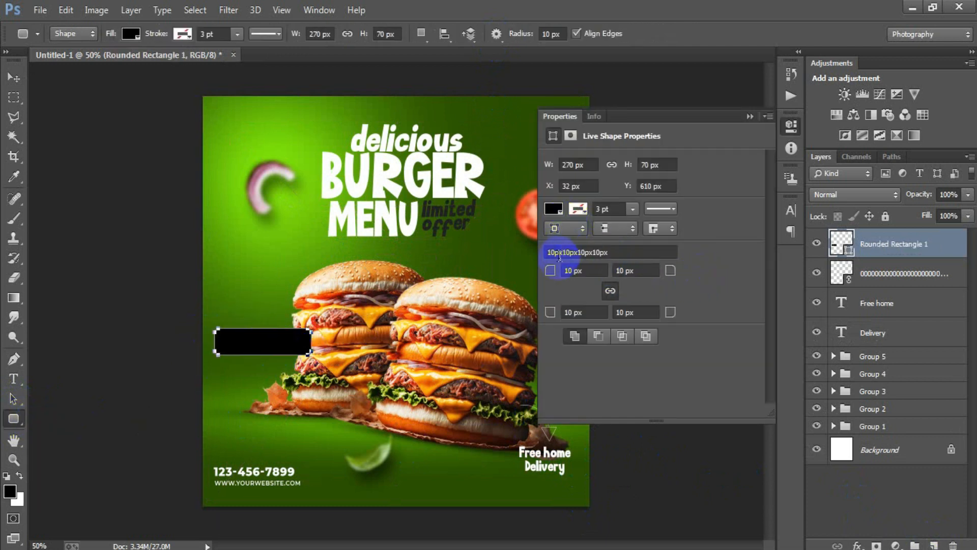
left_click_drag(550, 271, 658, 268)
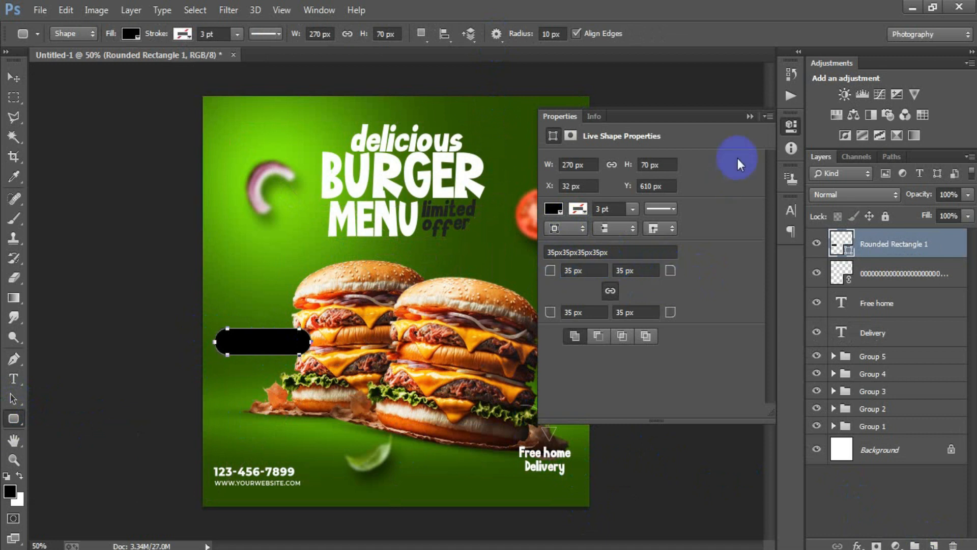
Change the rounded rectangle's fill color to white.
left_click(554, 209)
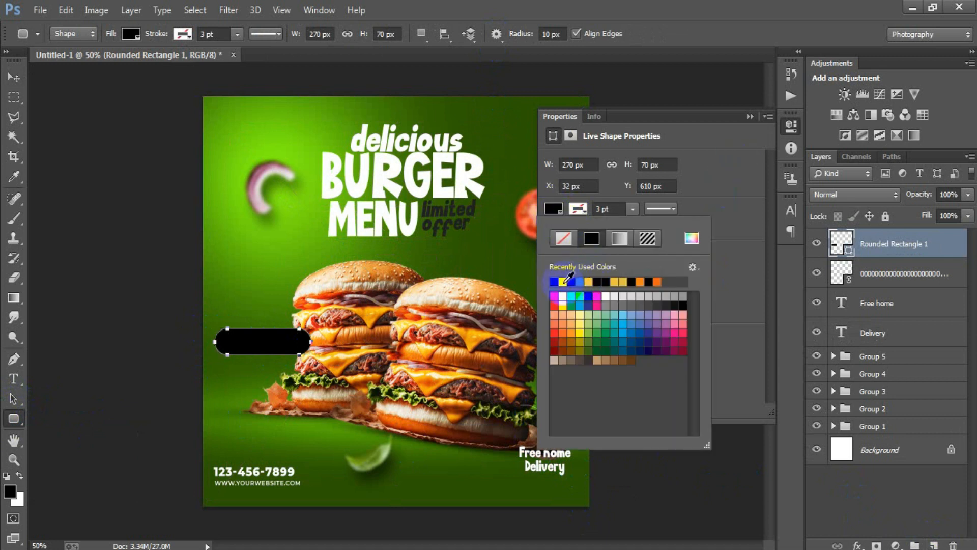
left_click(563, 281)
left_click(748, 121)
left_click(15, 76)
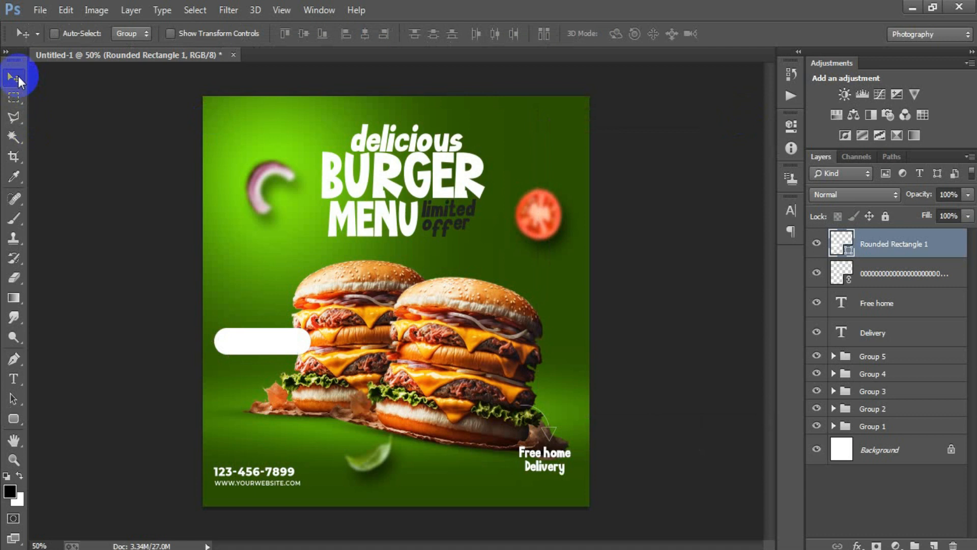
Place the circular arrow icon, whose file name ends in 012, as a linked object.
left_click(40, 10)
left_click(83, 242)
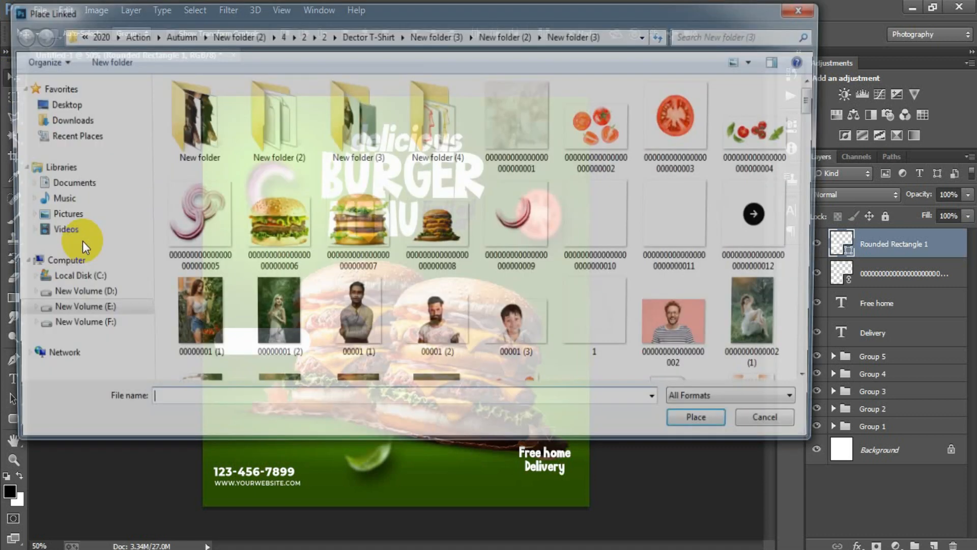
left_click(777, 240)
left_click(687, 427)
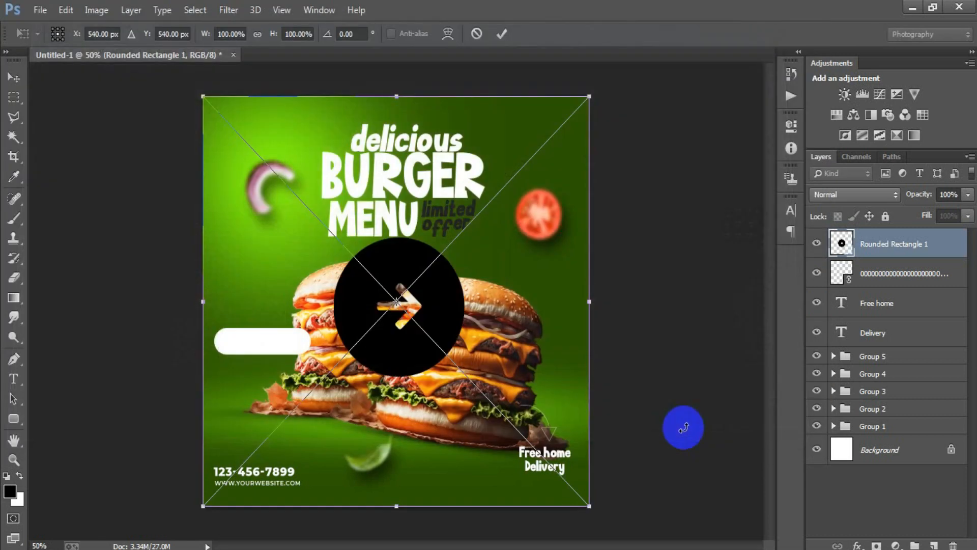
left_click(502, 34)
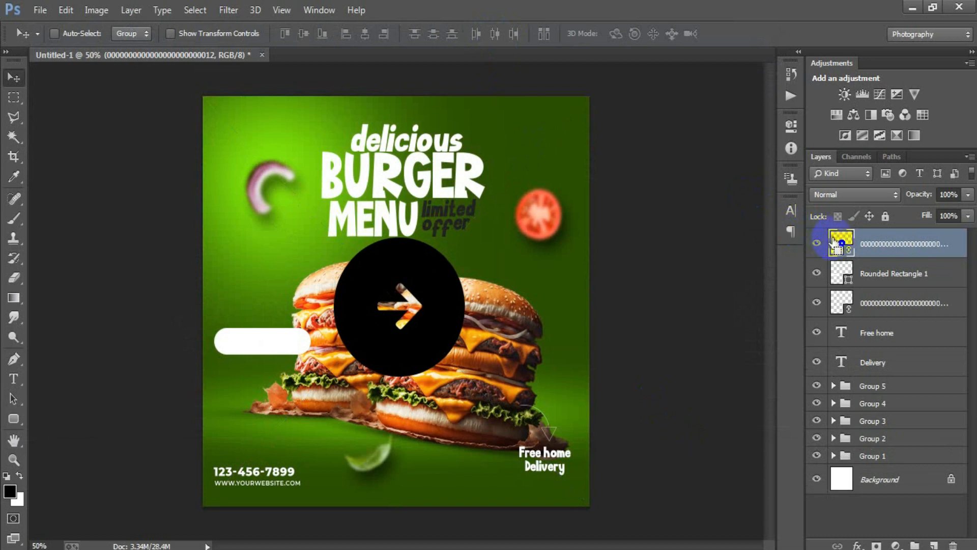
Rasterize the arrow icon layer and recolor the icon with the dark green foreground color 2d5601.
left_click(10, 491)
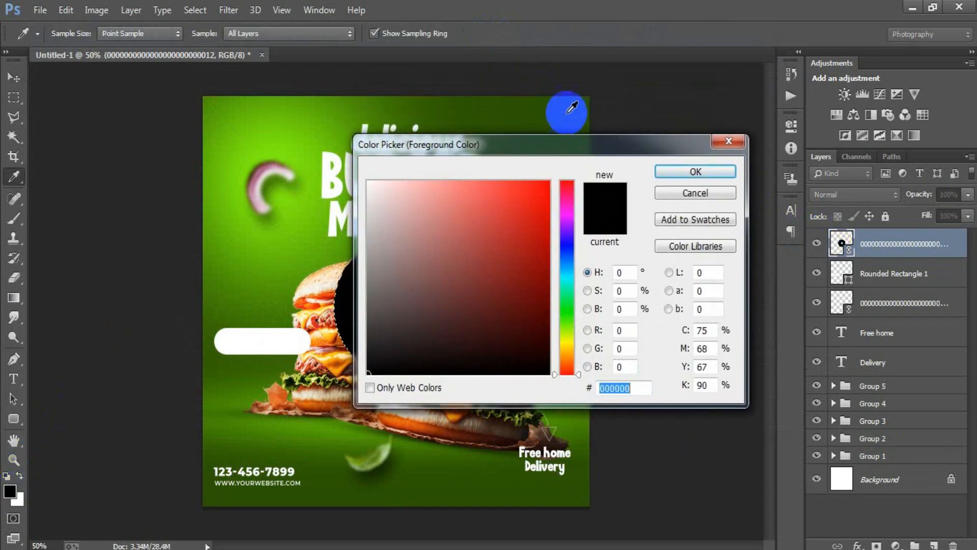
type("2d5601")
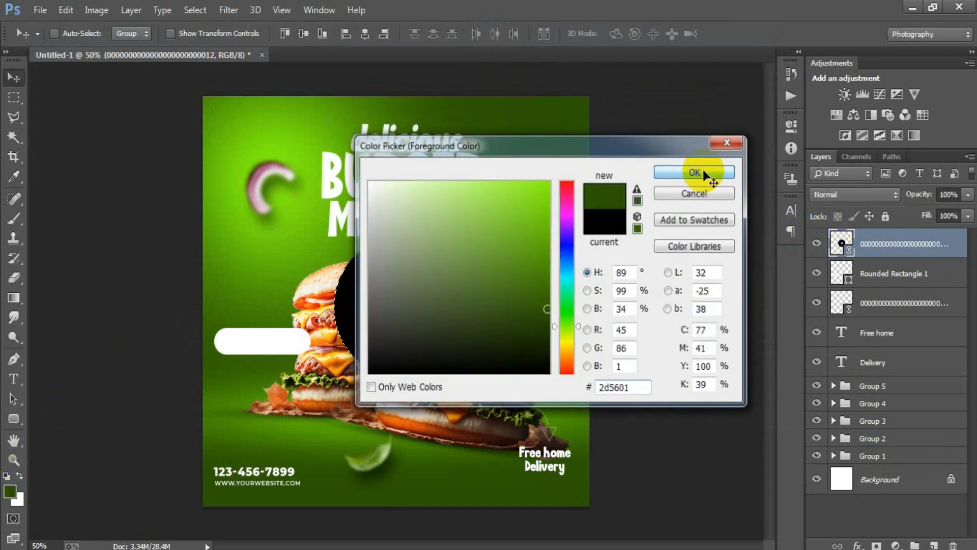
left_click(695, 173)
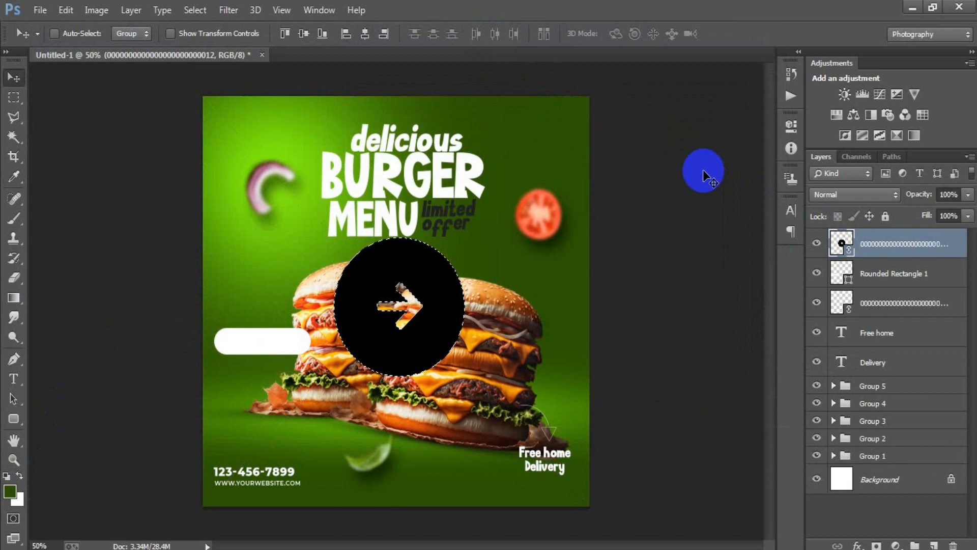
right_click(916, 245)
left_click(694, 283)
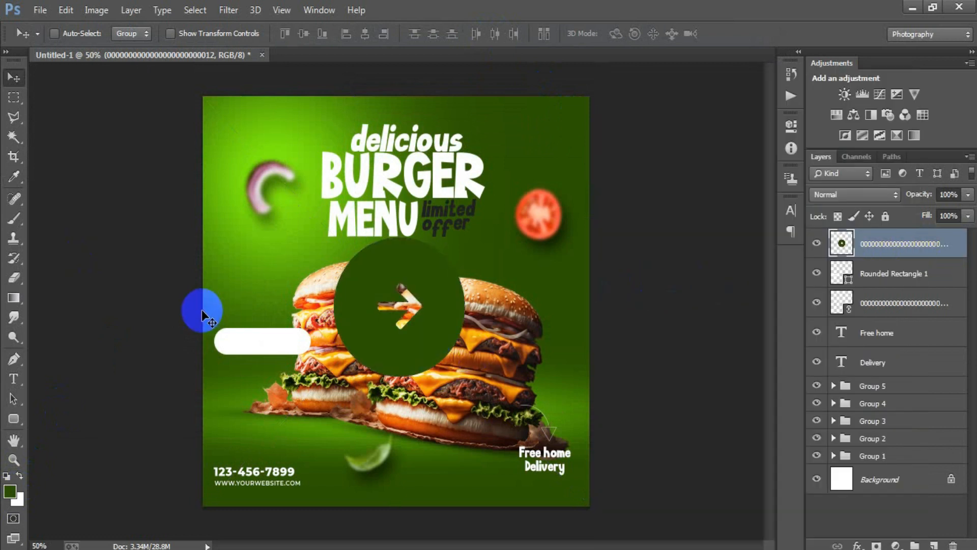
Scale the arrow icon down and fit it inside the left end of the white rounded rectangle.
key("ctrl+t")
left_click_drag(464, 376, 235, 349)
left_click(641, 41)
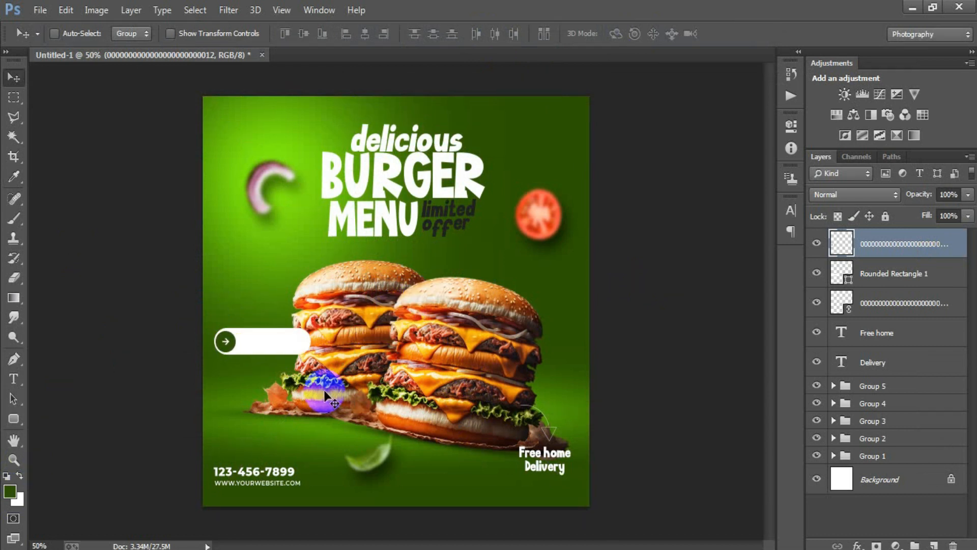
Add the text "ORDER NOW" in 7.2 pt Montserrat ExtraBold on a new layer above the left burger.
left_click(934, 543)
left_click(14, 379)
left_click(245, 257)
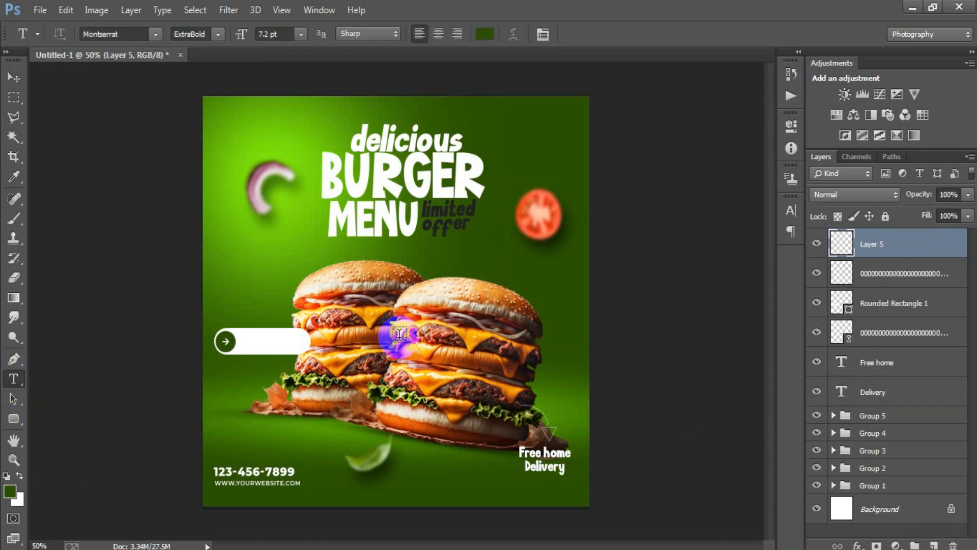
type("ORDER NOW")
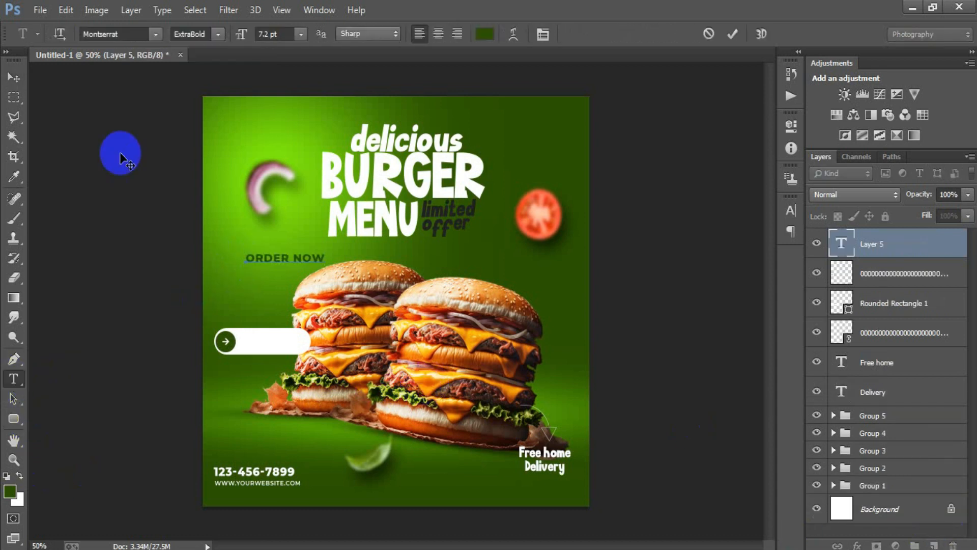
left_click(13, 77)
Sample the background's dark green (2d5601) as the color of the "ORDER NOW" text.
left_click(791, 210)
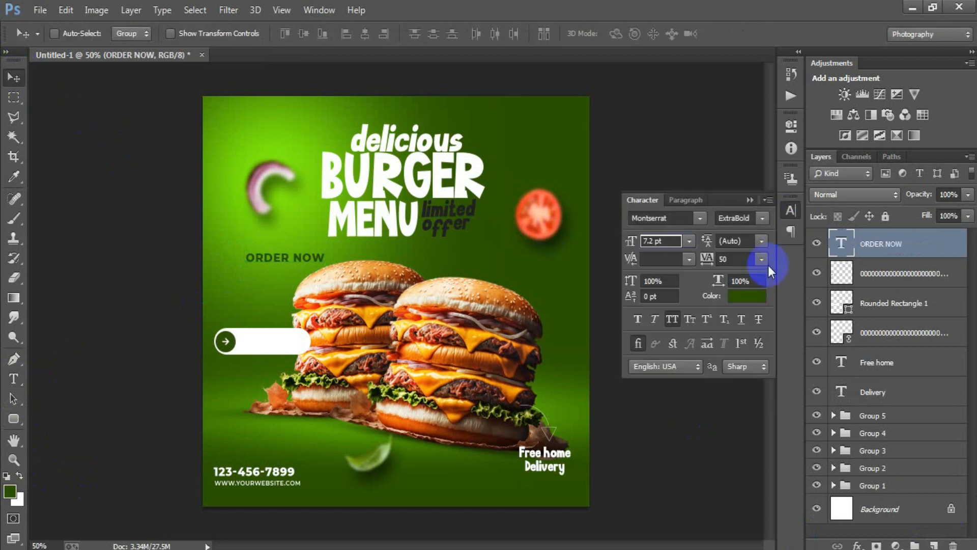
left_click(741, 305)
left_click_drag(407, 313, 346, 379)
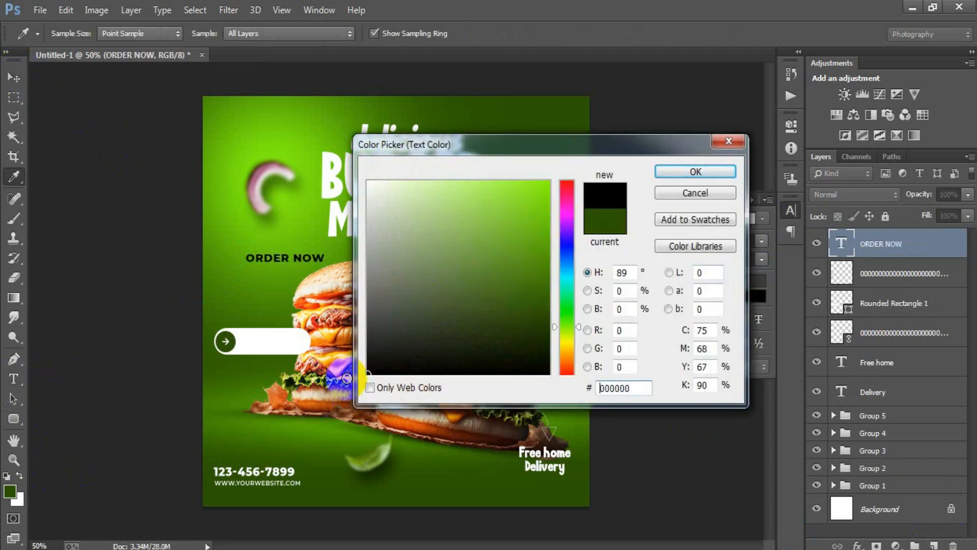
left_click_drag(608, 185, 572, 114)
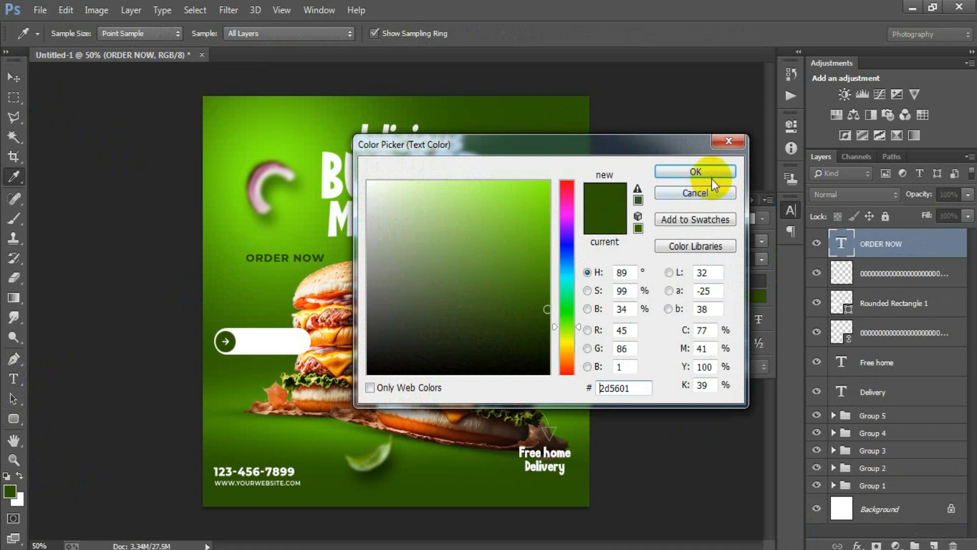
left_click(695, 172)
left_click(749, 203)
Move the "ORDER NOW" text into the white rounded rectangle beside the arrow icon and scale it to about 82%.
left_click_drag(289, 261, 268, 354)
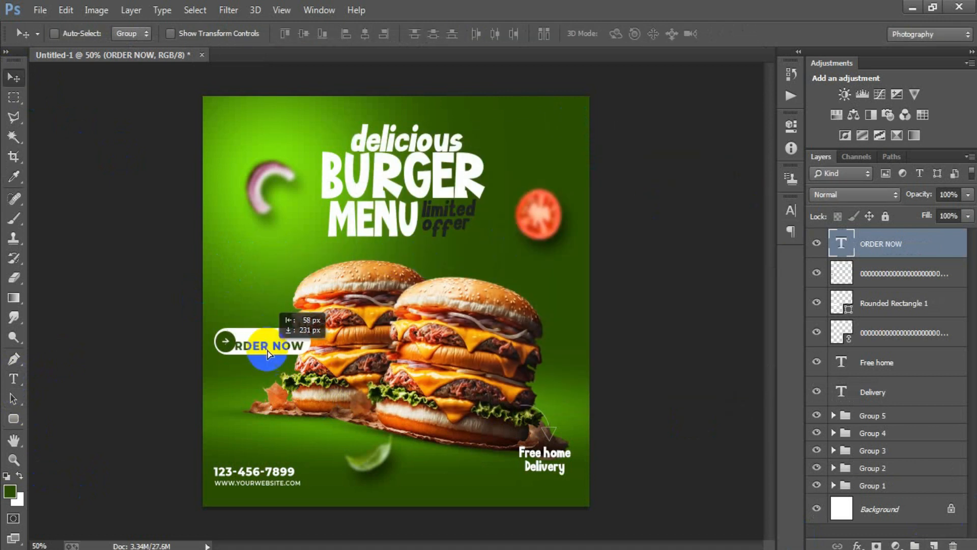
key("ctrl+t")
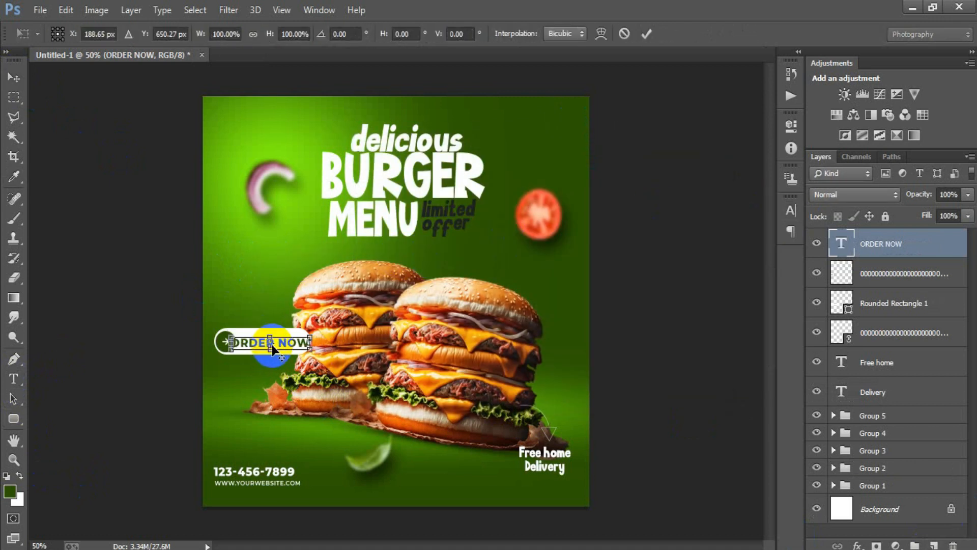
left_click_drag(309, 351, 304, 349)
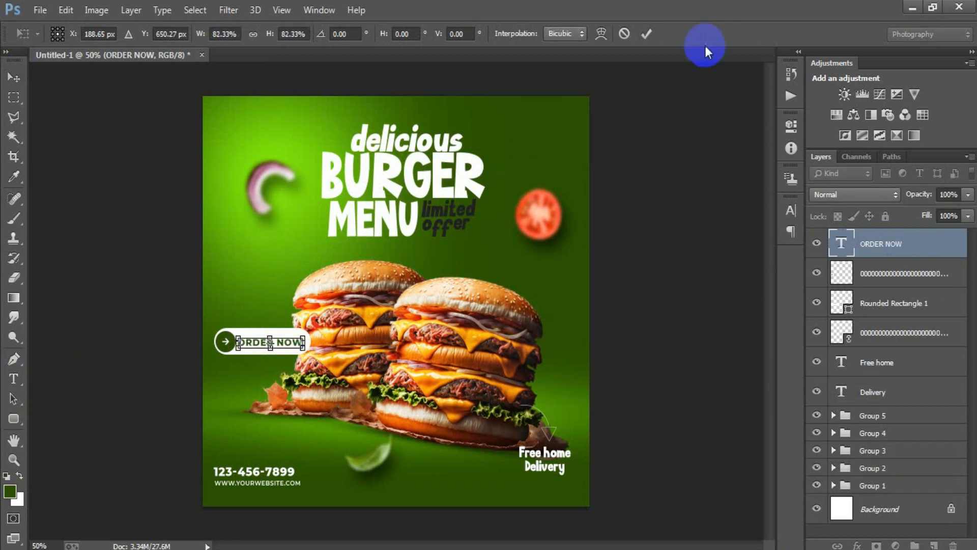
left_click(647, 34)
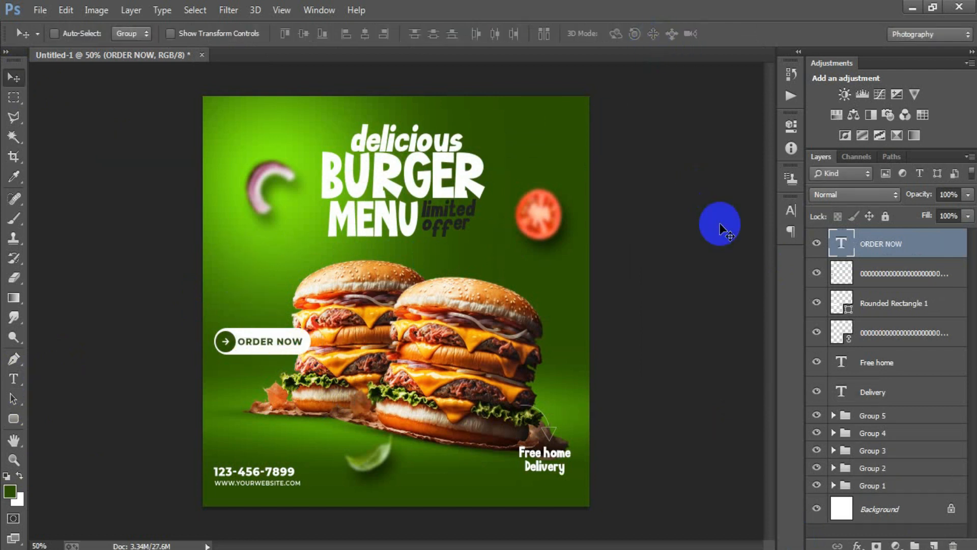
Scale the white rounded rectangle and its arrow icon together down to about 73%.
left_click(908, 272)
left_click(911, 305, "shift")
key("ctrl+t")
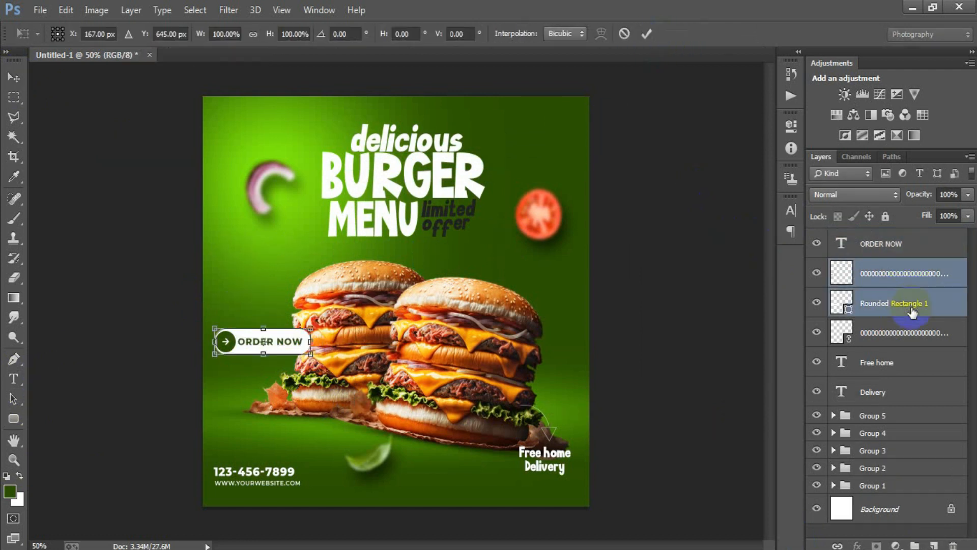
left_click_drag(310, 352, 296, 354)
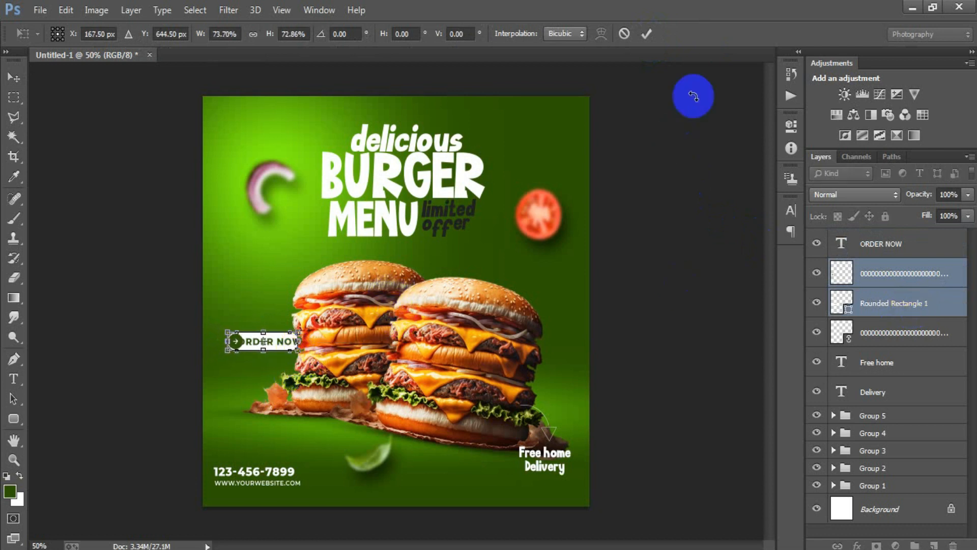
left_click(647, 33)
Scale the "ORDER NOW" text to about 76% and fit it inside the white rounded rectangle beside the arrow.
left_click(903, 253)
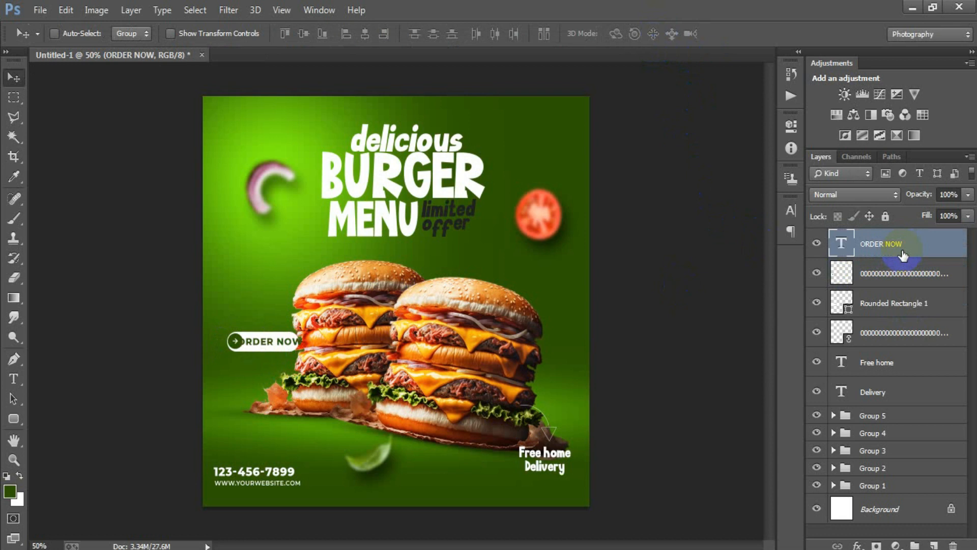
key("ctrl+t")
left_click_drag(304, 350, 298, 351)
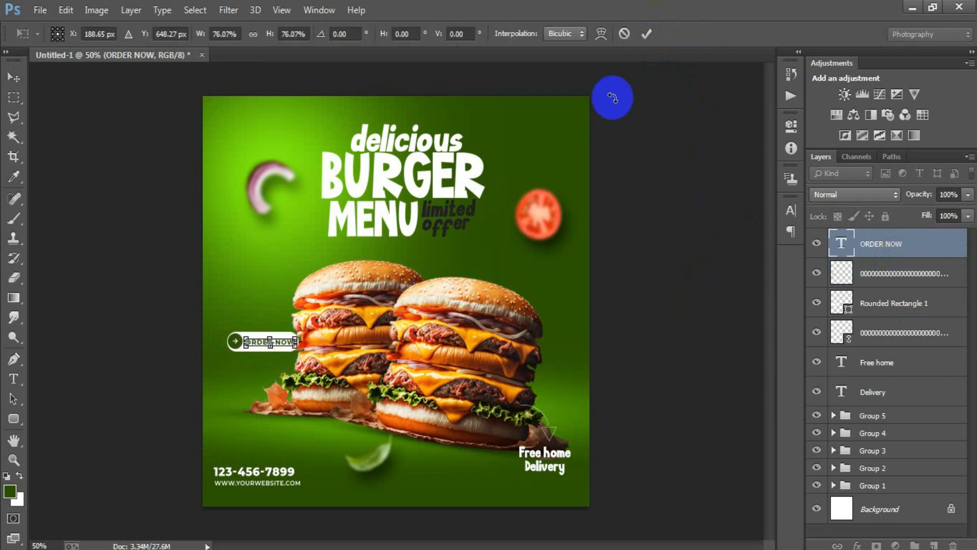
left_click(647, 33)
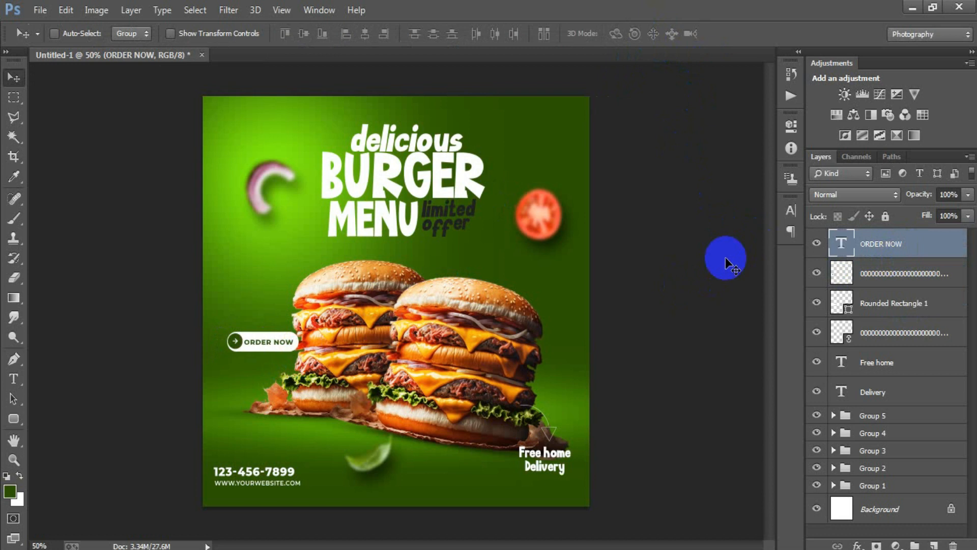
Move the order button's text, arrow icon and rounded rectangle together to just below the "Free home Delivery" text.
left_click(916, 339, "shift")
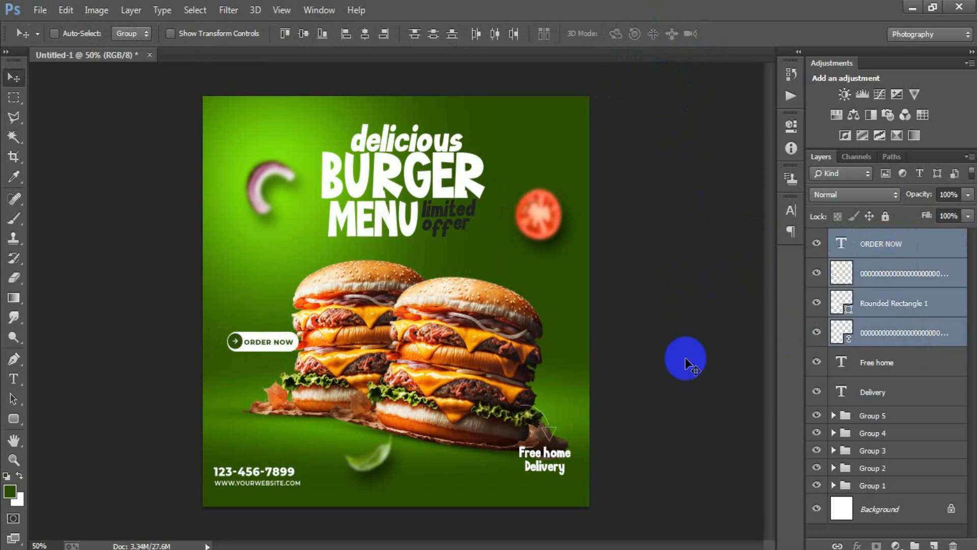
left_click(883, 304)
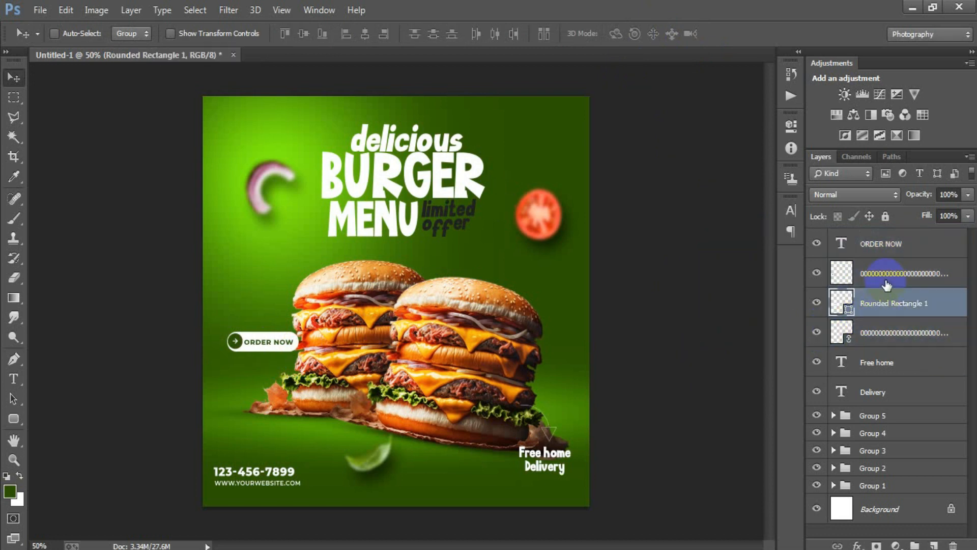
left_click(888, 255, "shift")
left_click_drag(273, 346, 555, 495)
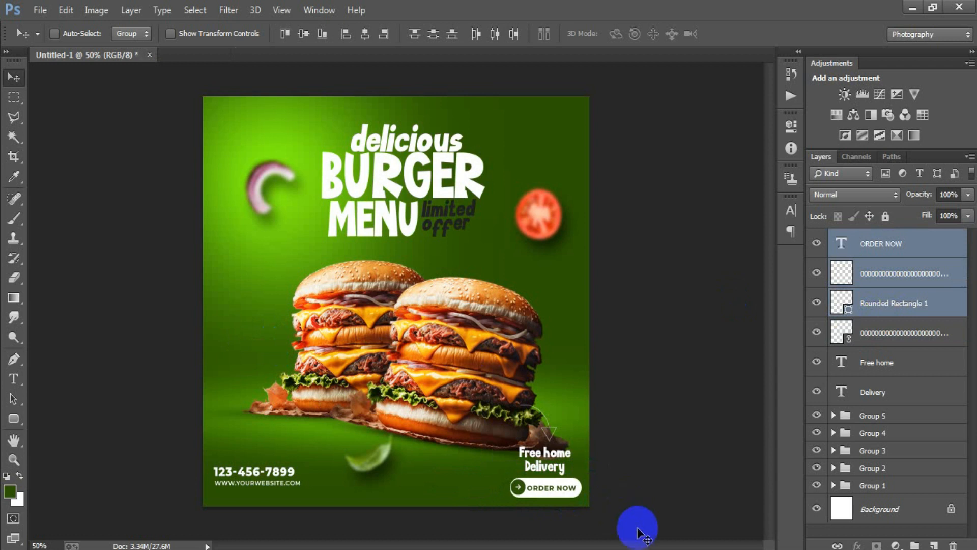
Group the order button layers with the "Free home" and "Delivery" texts and the image layer between them.
left_click(904, 398, "ctrl")
left_click(892, 363, "ctrl")
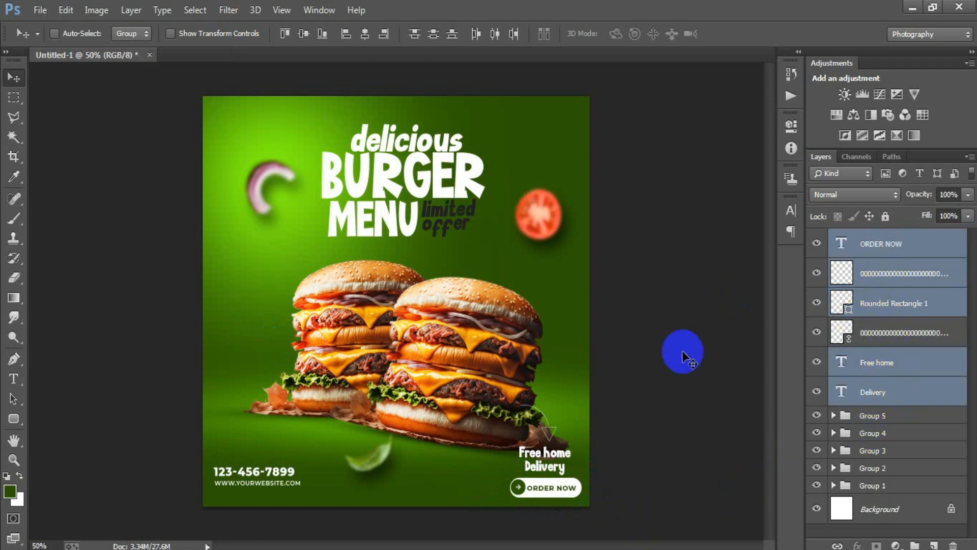
left_click(894, 332, "ctrl")
key("ctrl+g")
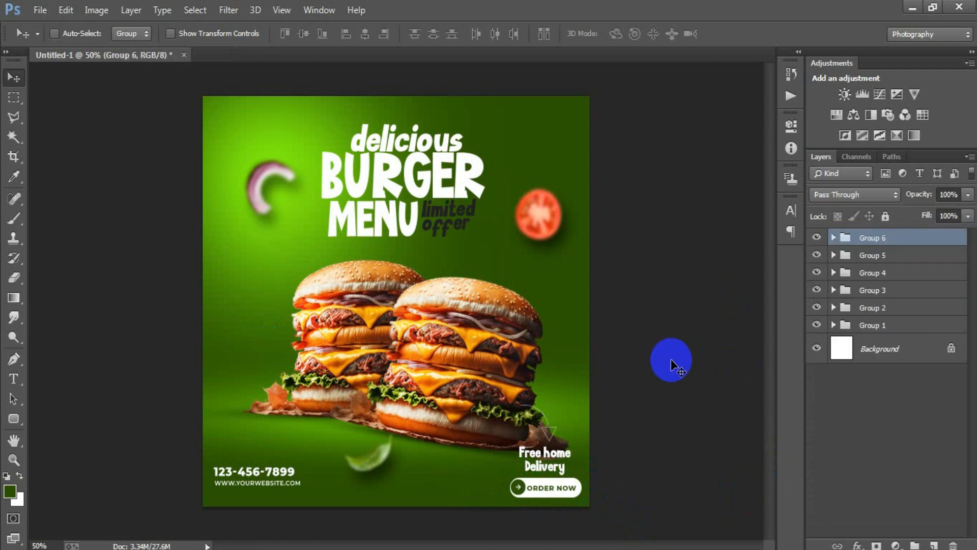
Scale the delivery and order button group down slightly and nudge it upward.
key("ctrl+t")
left_click_drag(582, 495, 573, 486)
left_click(647, 33)
key("Up")
key("Up")
key("Up")
key("Up")
key("Up")
key("Up")
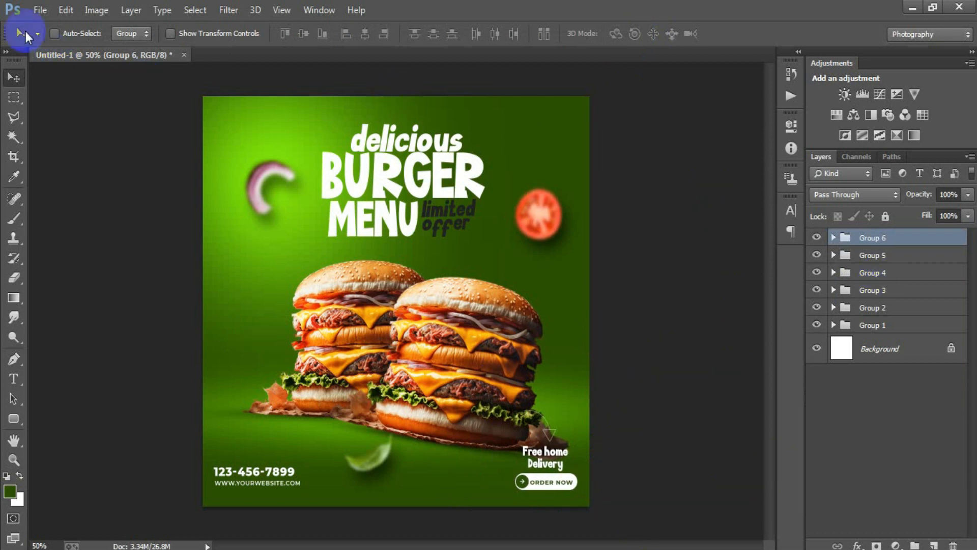
Place the linked "FOLLOW US NOW" social icons image, scaled down, in the upper-right corner of the design.
left_click(40, 10)
left_click(102, 242)
left_click(622, 221)
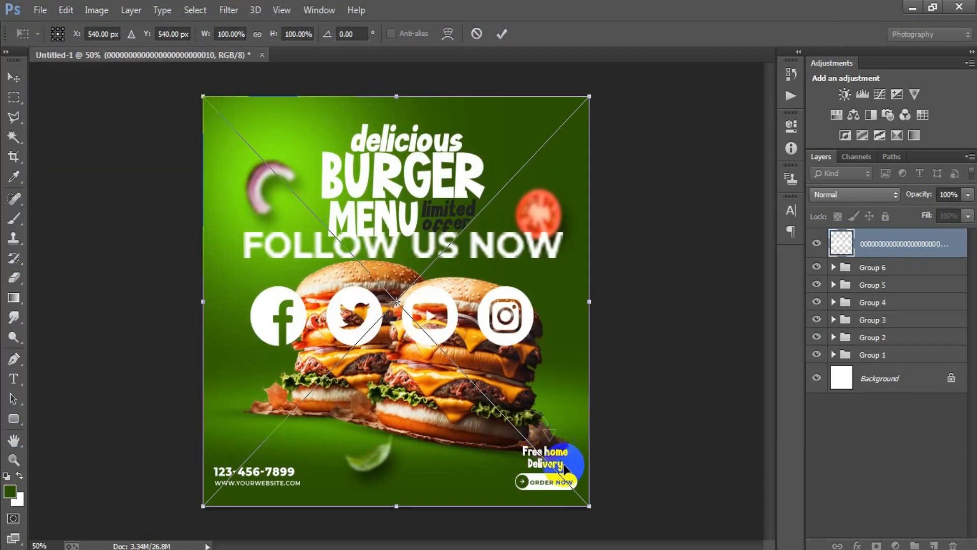
left_click_drag(589, 506, 532, 165)
left_click(502, 34)
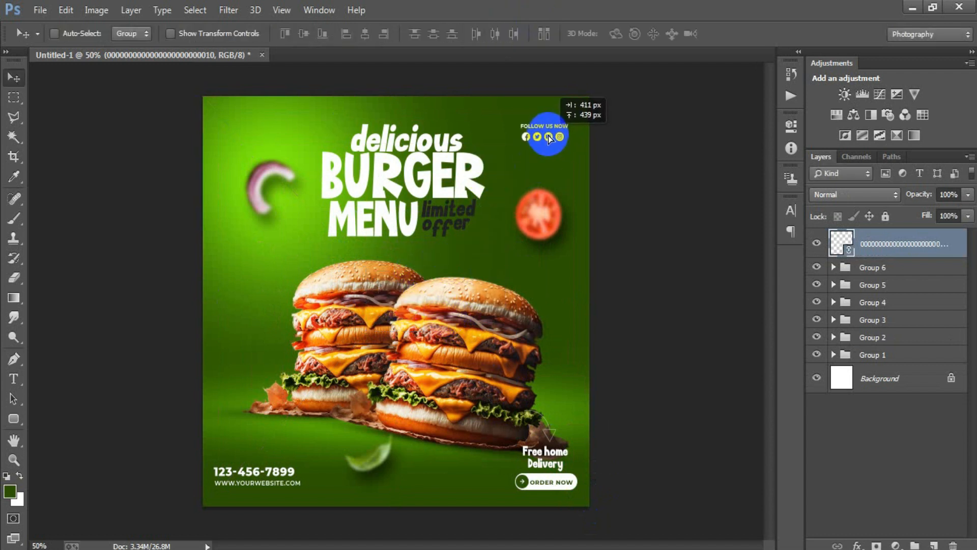
left_click(709, 218)
key("shift+Right")
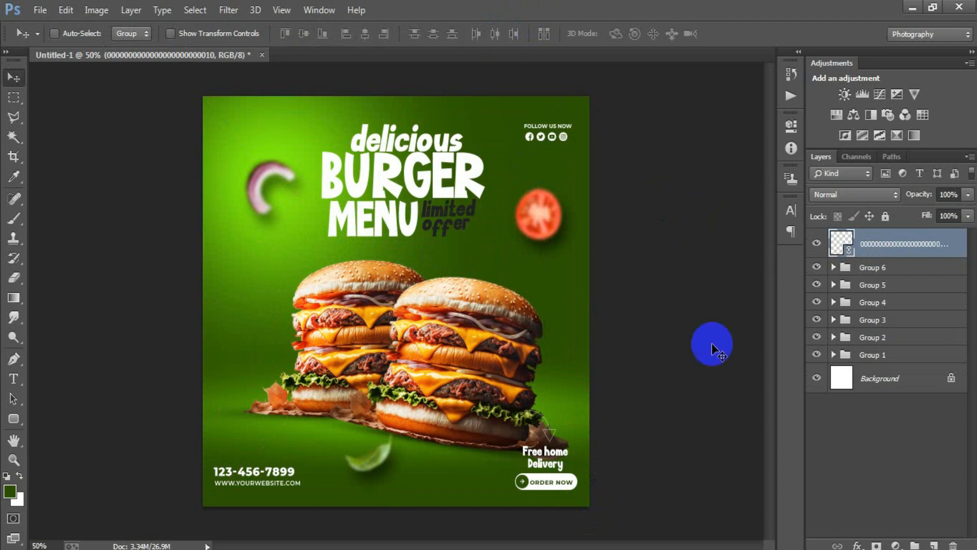
Place the linked light gray texture image at full canvas size above Layer 1 inside Group 1.
left_click(865, 355)
left_click(834, 355)
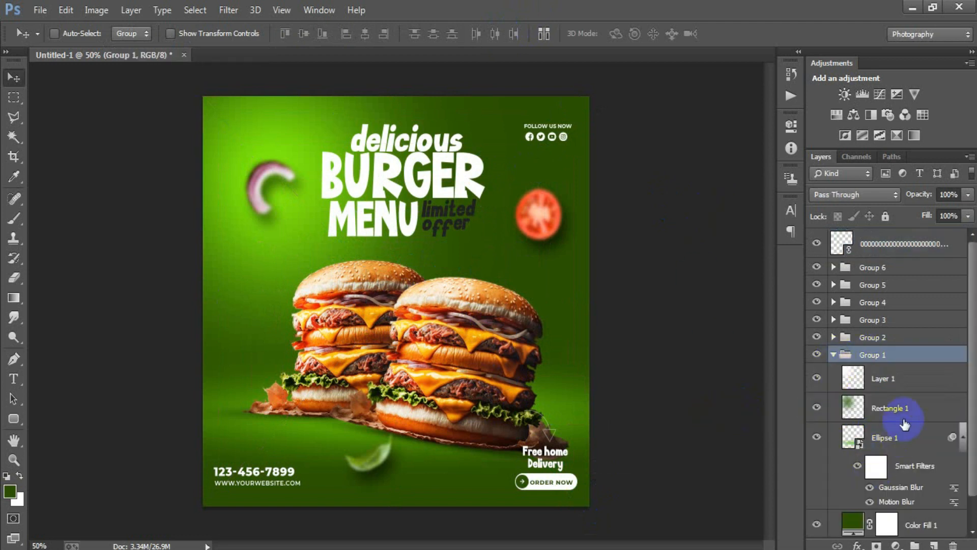
left_click(889, 389)
left_click(821, 381)
left_click(821, 381)
left_click(821, 380)
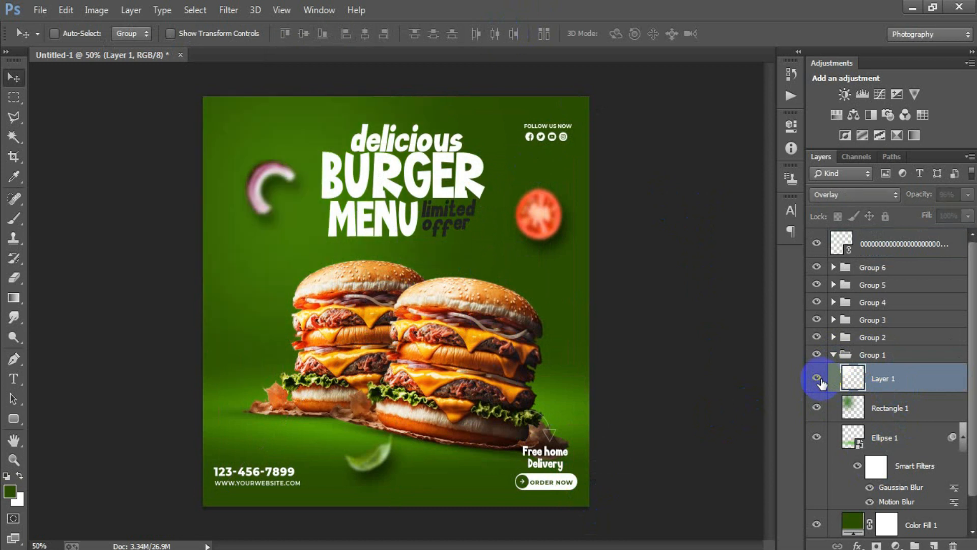
left_click(40, 10)
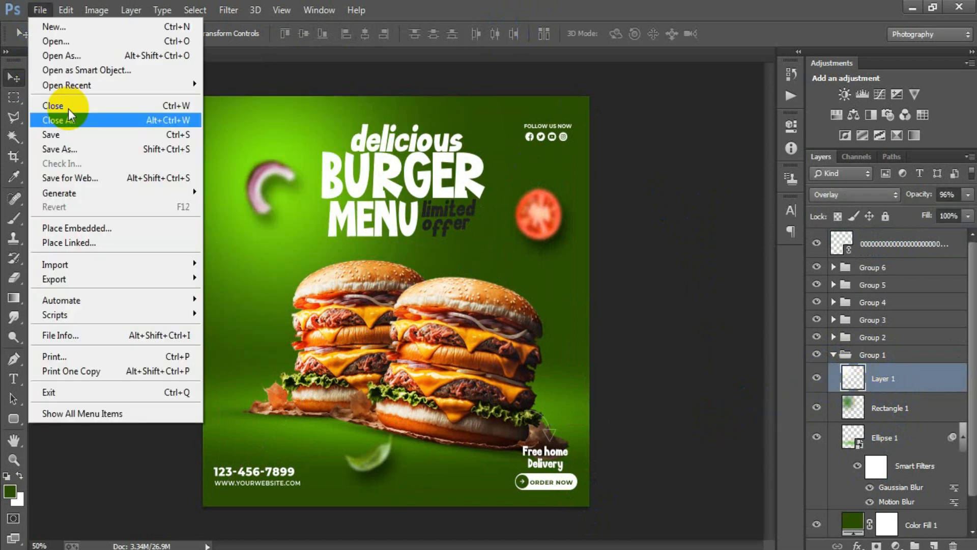
left_click(107, 245)
left_click(486, 160)
left_click(700, 427)
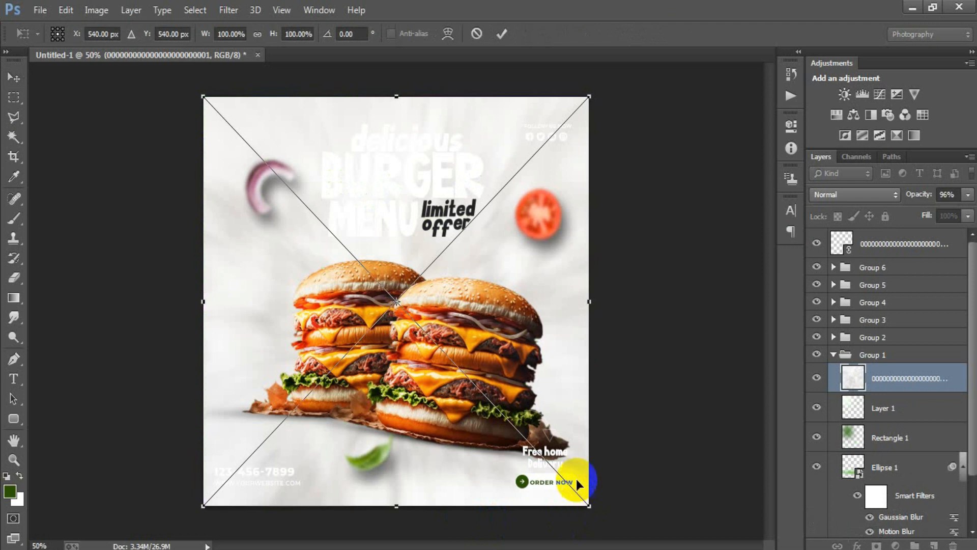
left_click(501, 33)
Rasterize the gray texture layer, set its blend mode to Multiply, and collapse Group 1.
right_click(916, 380)
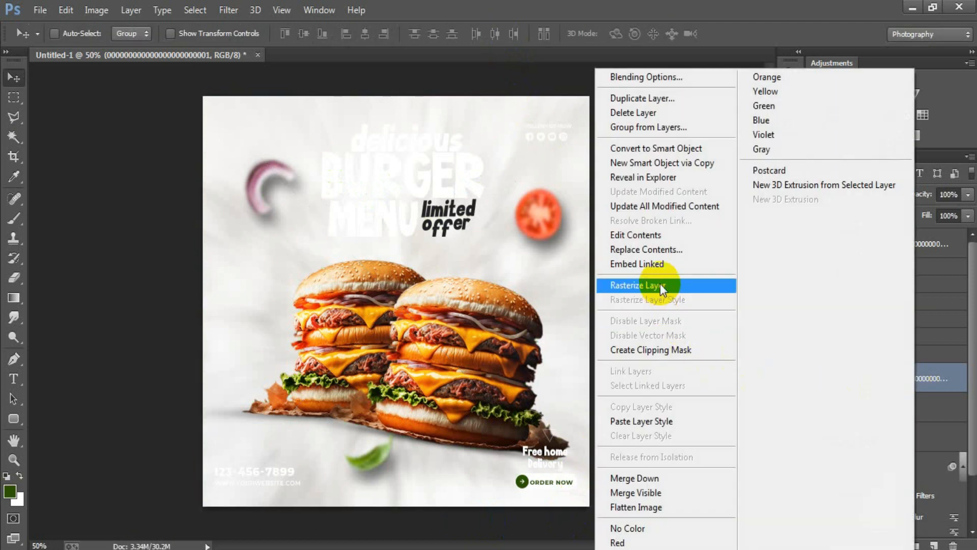
left_click(660, 284)
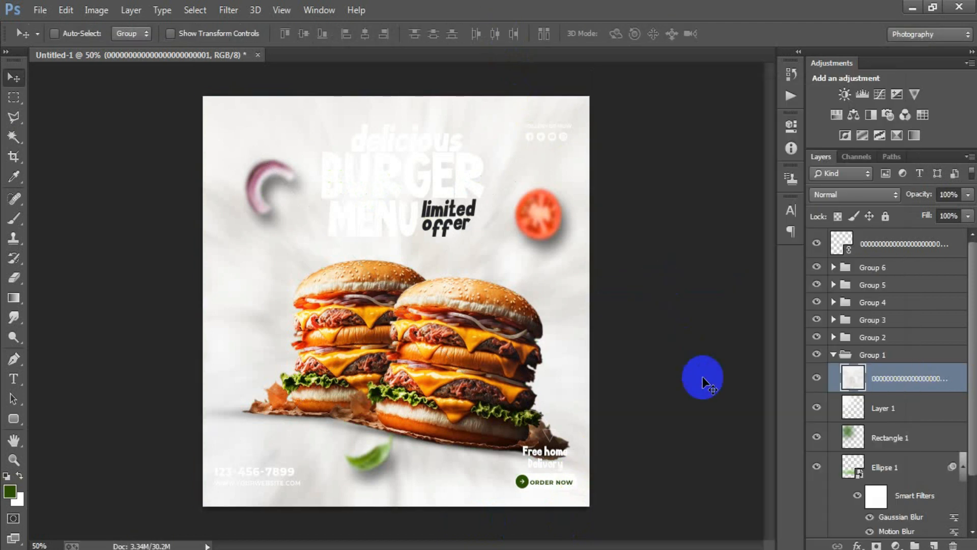
left_click(818, 195)
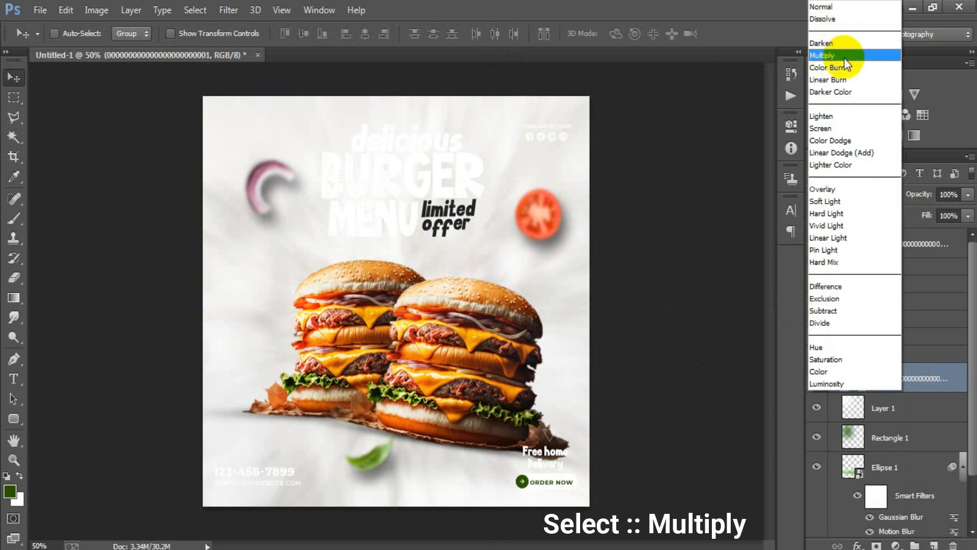
left_click(835, 55)
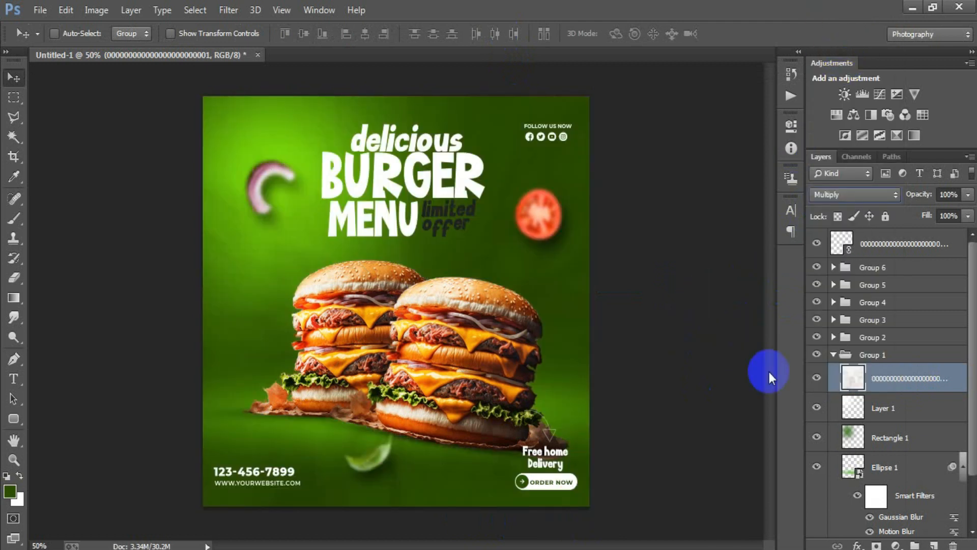
left_click(835, 355)
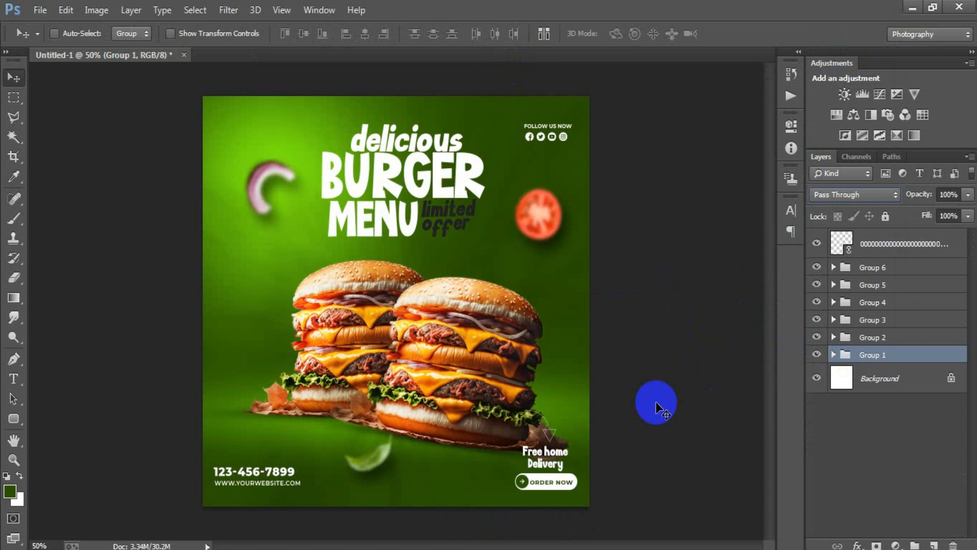
scroll(552, 392, "up", 1)
scroll(444, 339, "down", 3)
scroll(457, 339, "down", 1)
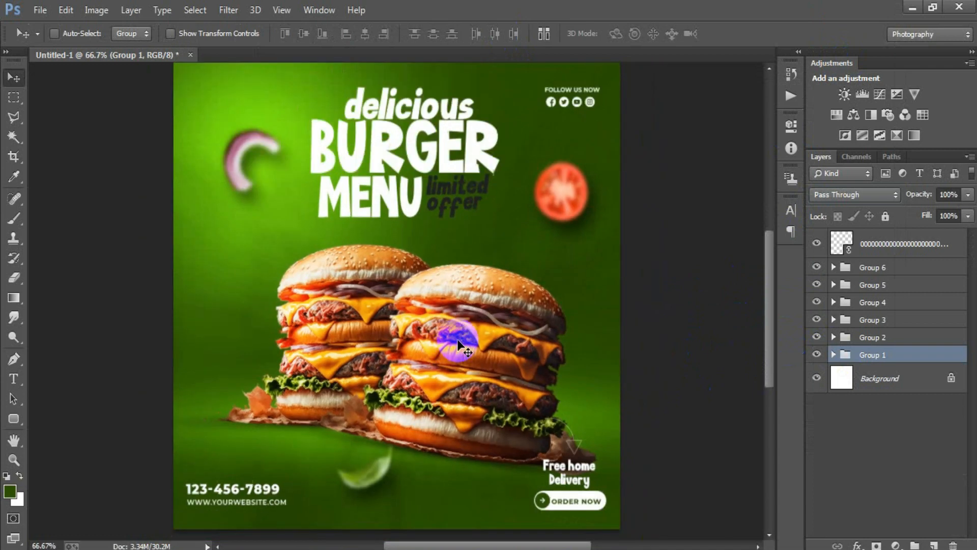